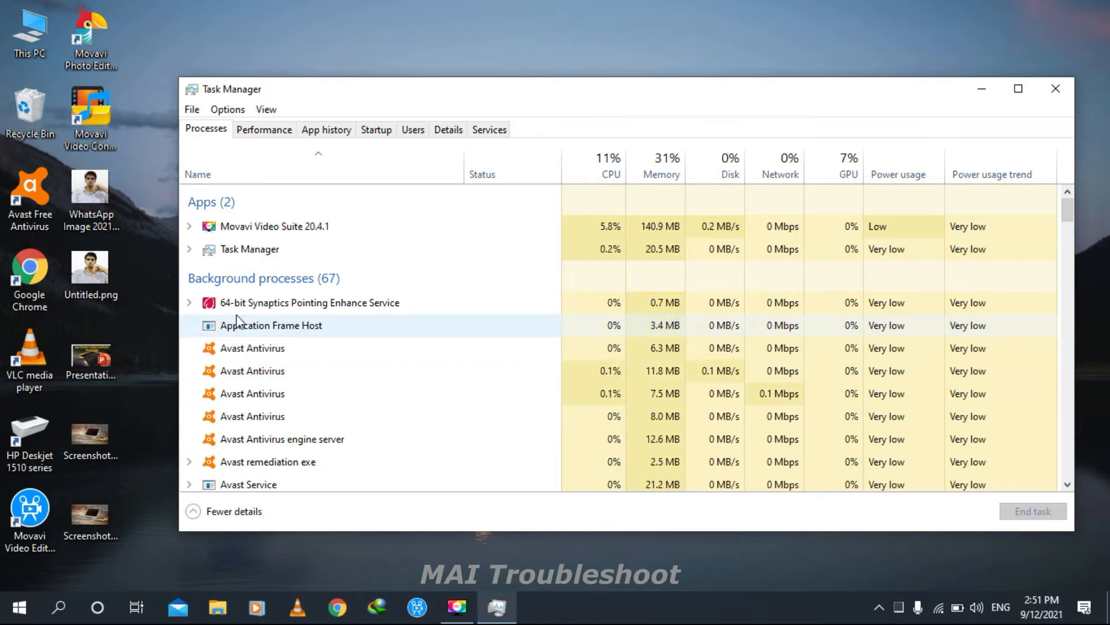
# - End the Application Frame Host task and both COM Surrogate background tasks
pyautogui.rightClick(247, 327)
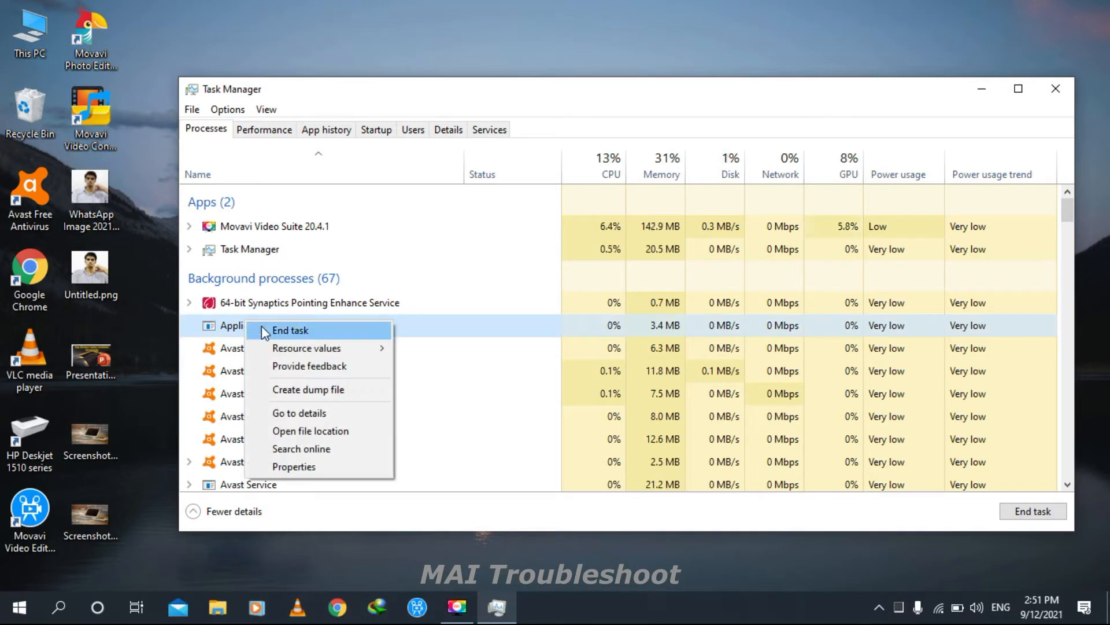
pyautogui.click(262, 328)
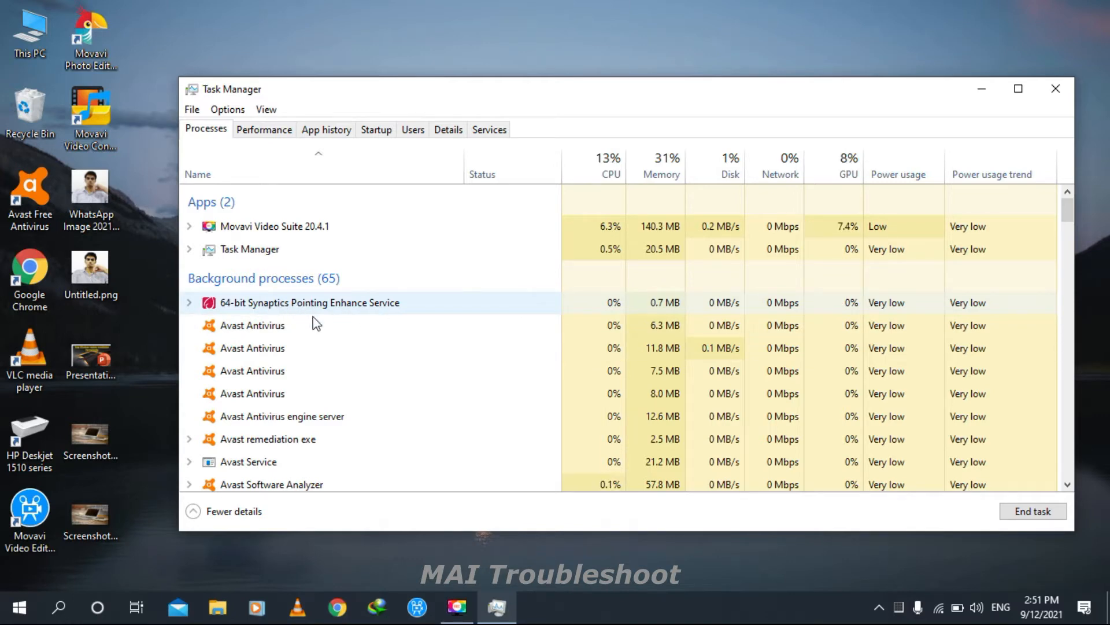
pyautogui.scroll(-2, 303, 418)
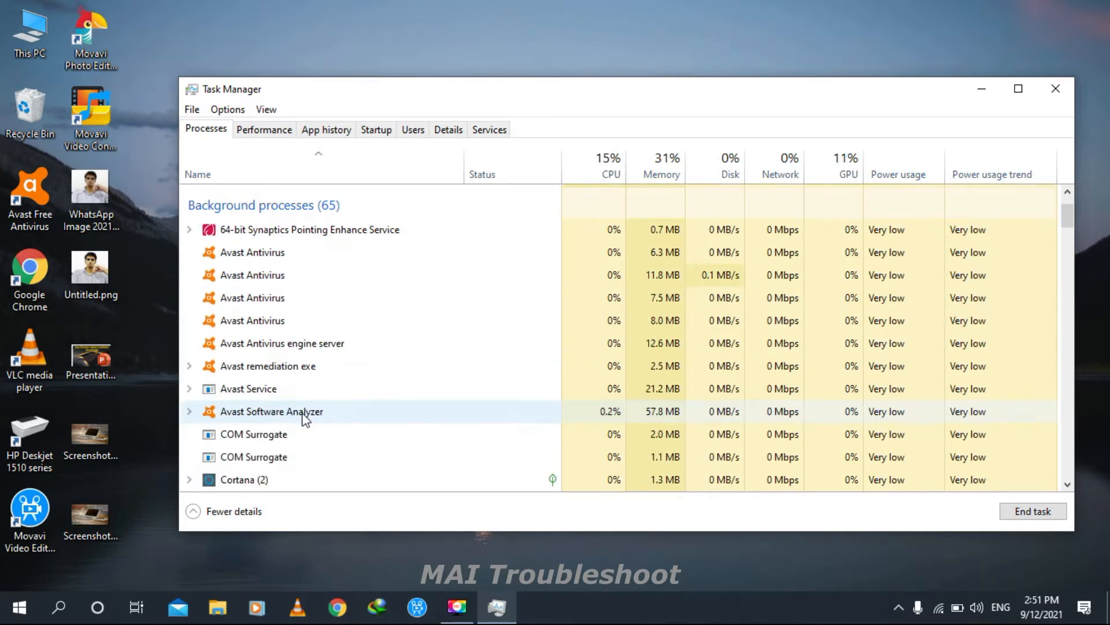
pyautogui.rightClick(276, 412)
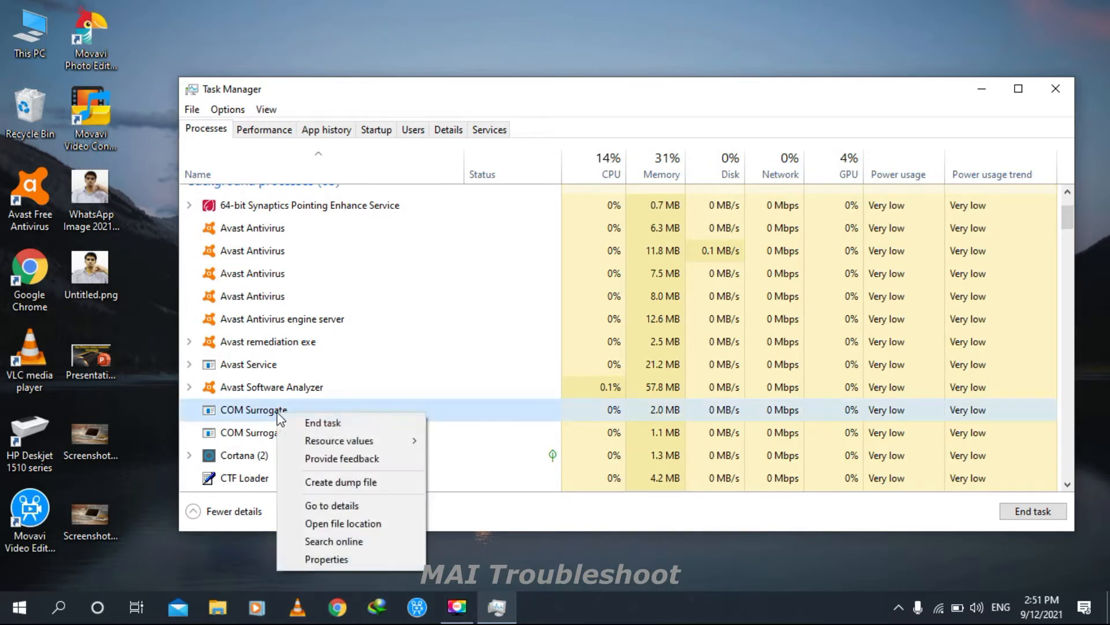
pyautogui.click(298, 422)
pyautogui.rightClick(278, 417)
pyautogui.click(301, 422)
# - End all Driver Information Assist Core Module tasks and the Foxit Reader Update Service (32 bit) task
pyautogui.scroll(-2, 278, 455)
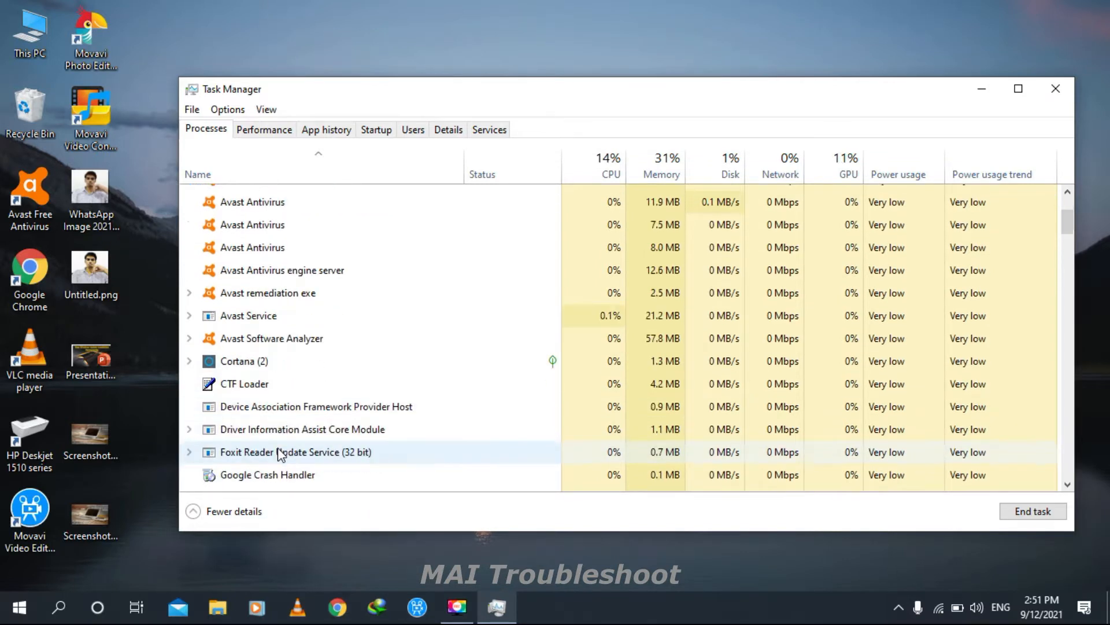
pyautogui.rightClick(276, 429)
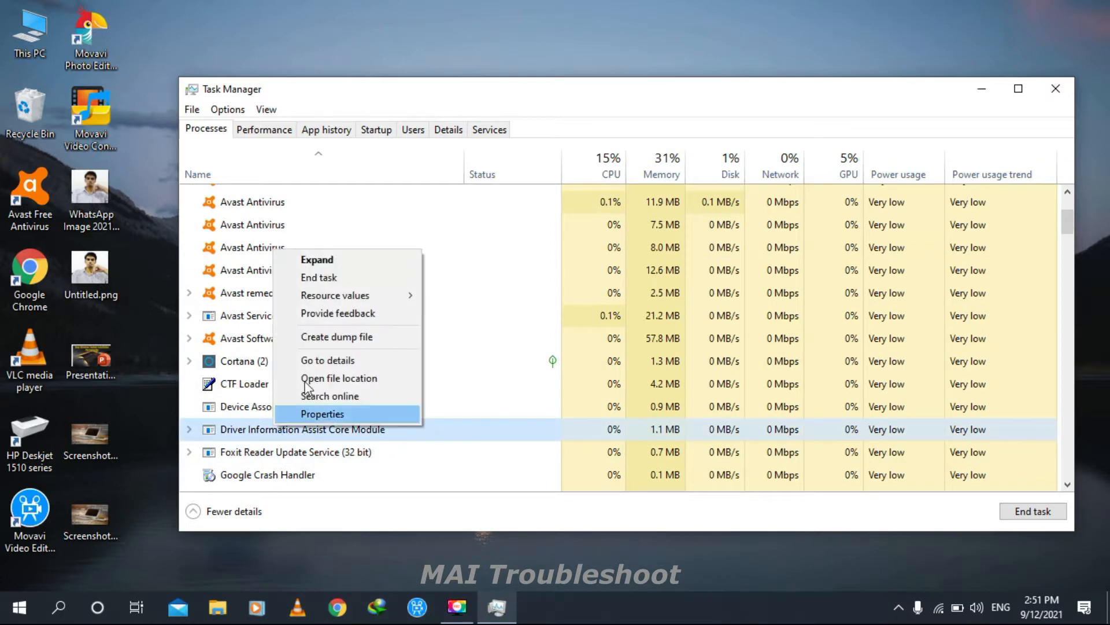
pyautogui.click(321, 278)
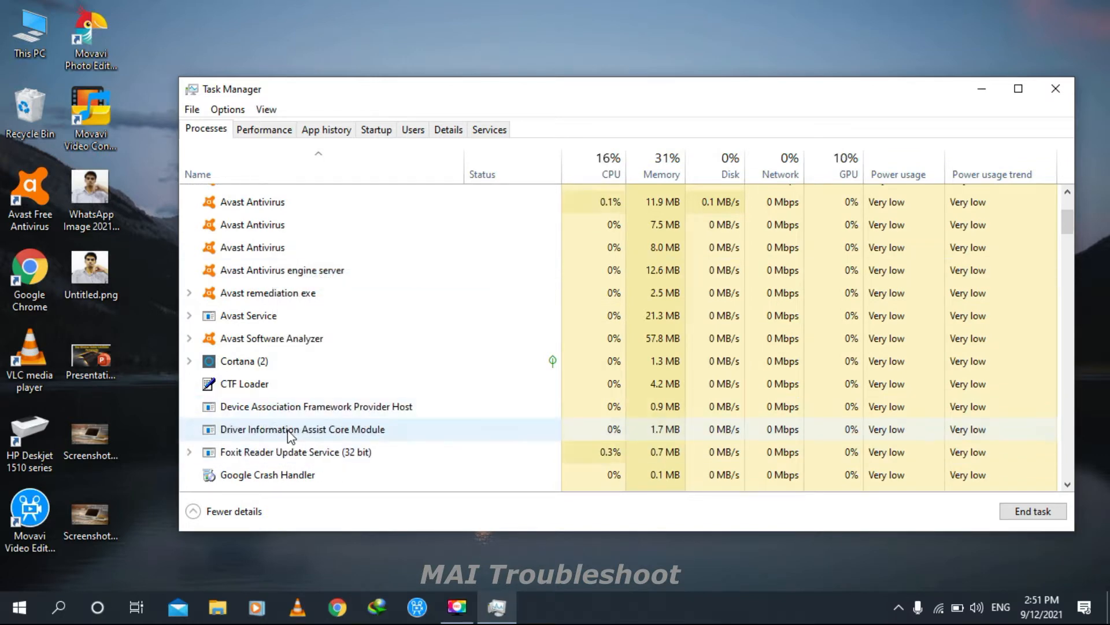
pyautogui.rightClick(291, 435)
pyautogui.click(292, 440)
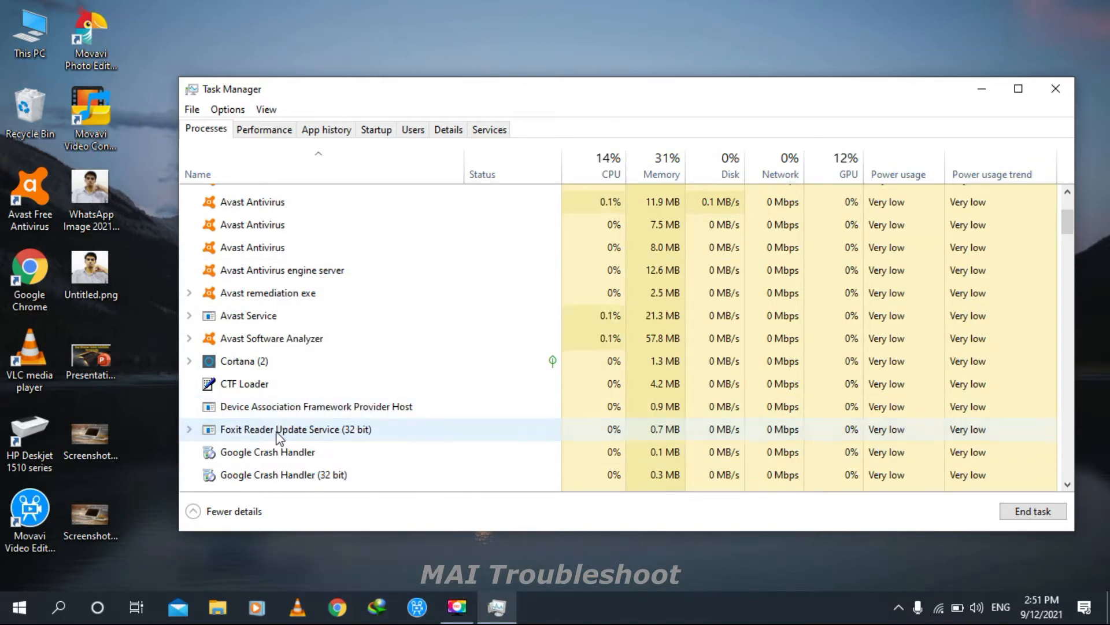
pyautogui.rightClick(280, 433)
pyautogui.click(334, 283)
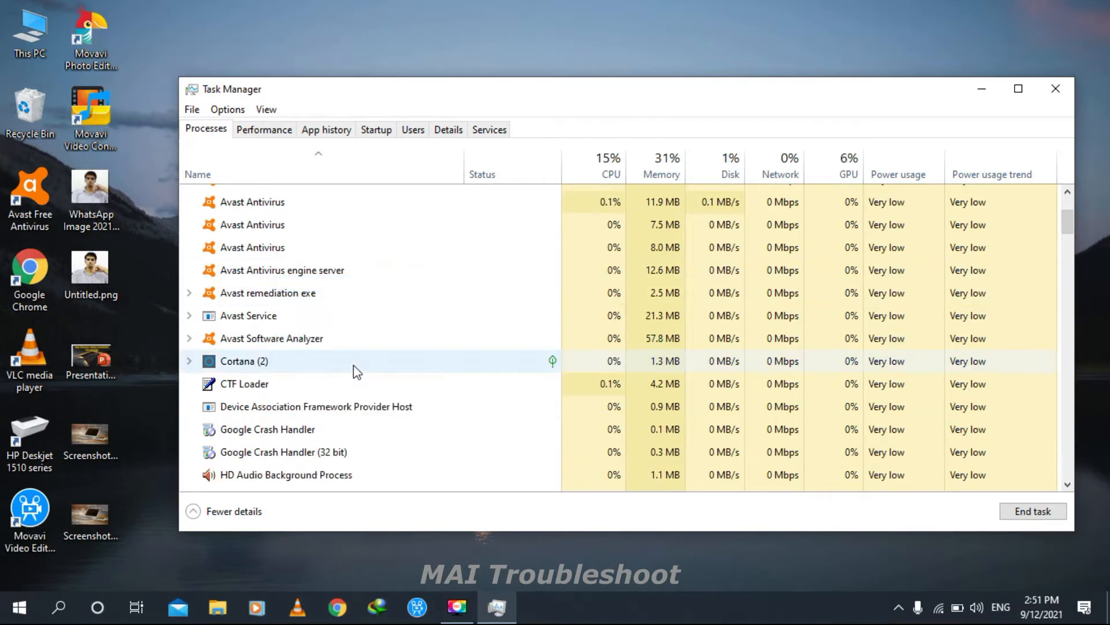
# - End the Host Process for Setting Synchronization and Microsoft Text Input Application background tasks
pyautogui.scroll(-3, 301, 465)
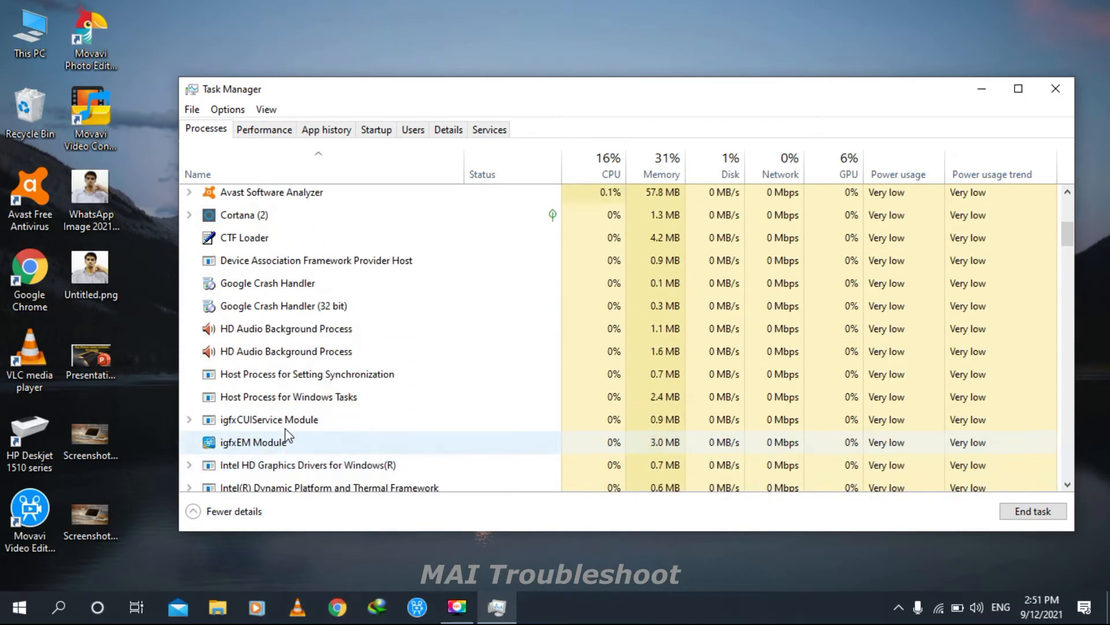
pyautogui.rightClick(280, 374)
pyautogui.click(305, 383)
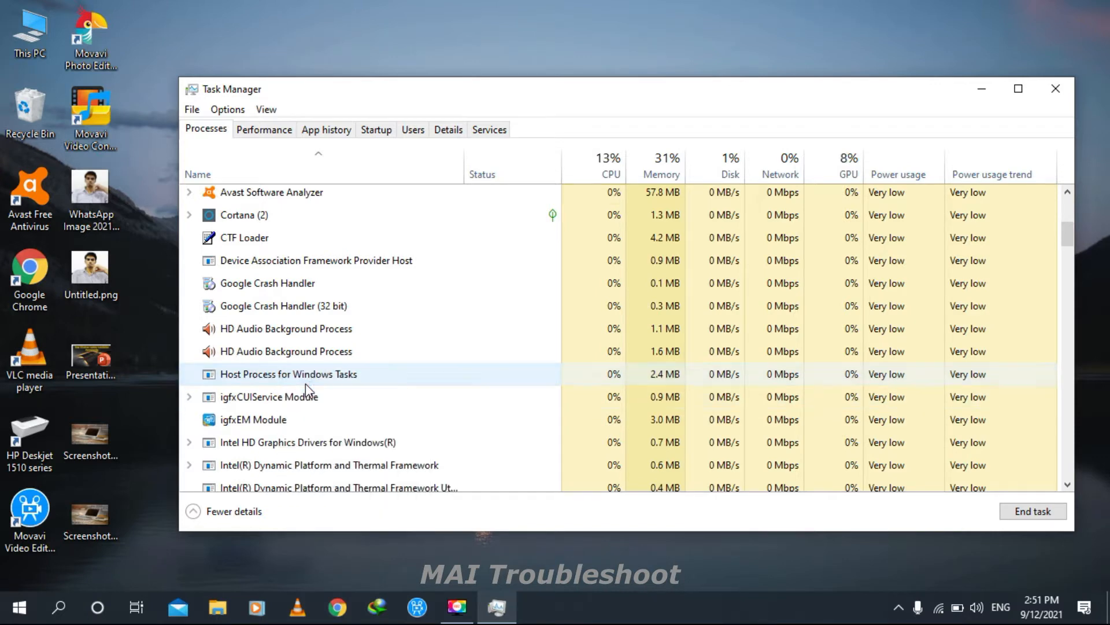
pyautogui.scroll(-1, 305, 383)
pyautogui.scroll(-2, 305, 384)
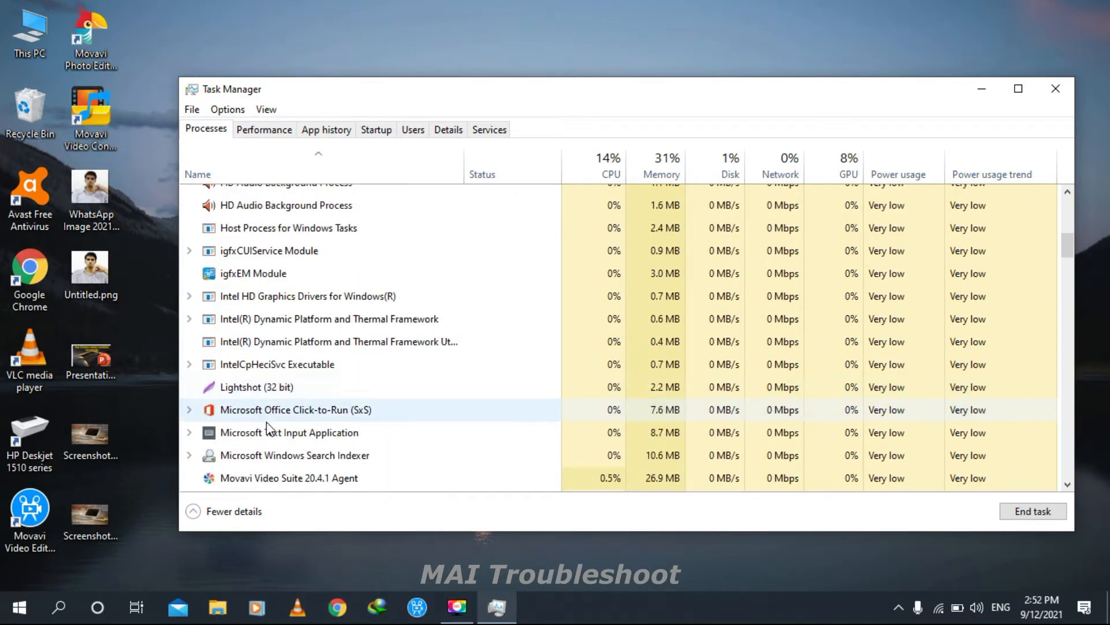
pyautogui.scroll(-1, 281, 438)
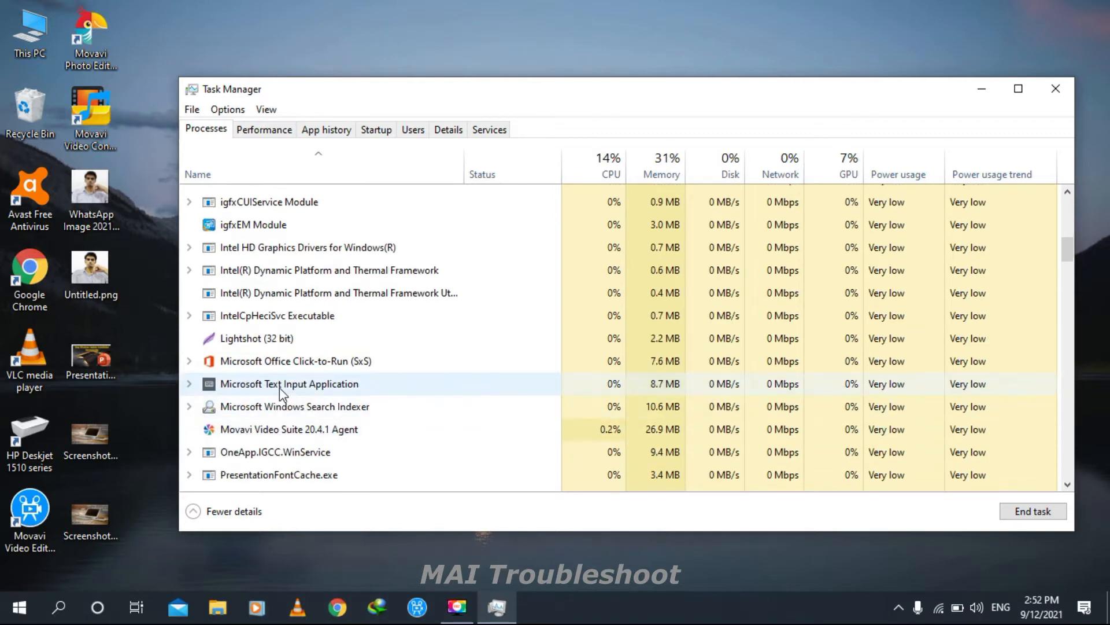
pyautogui.rightClick(280, 385)
pyautogui.click(322, 221)
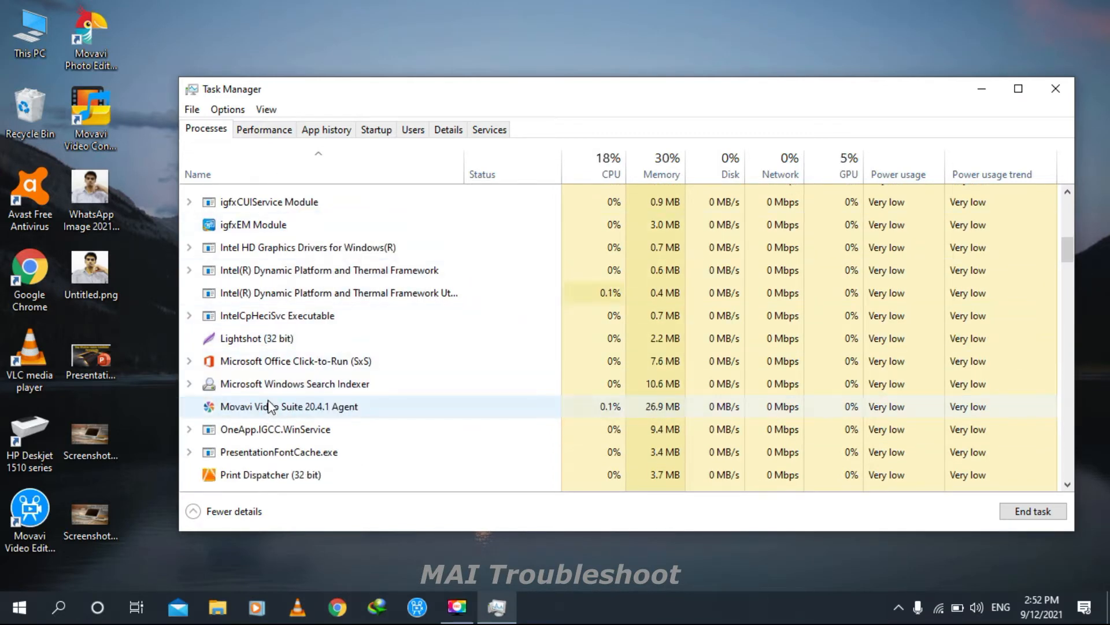
# - End the Movavi Video Suite 20.4.1 Agent and OneApp.IGCC.WinService background tasks
pyautogui.rightClick(269, 406)
pyautogui.click(288, 412)
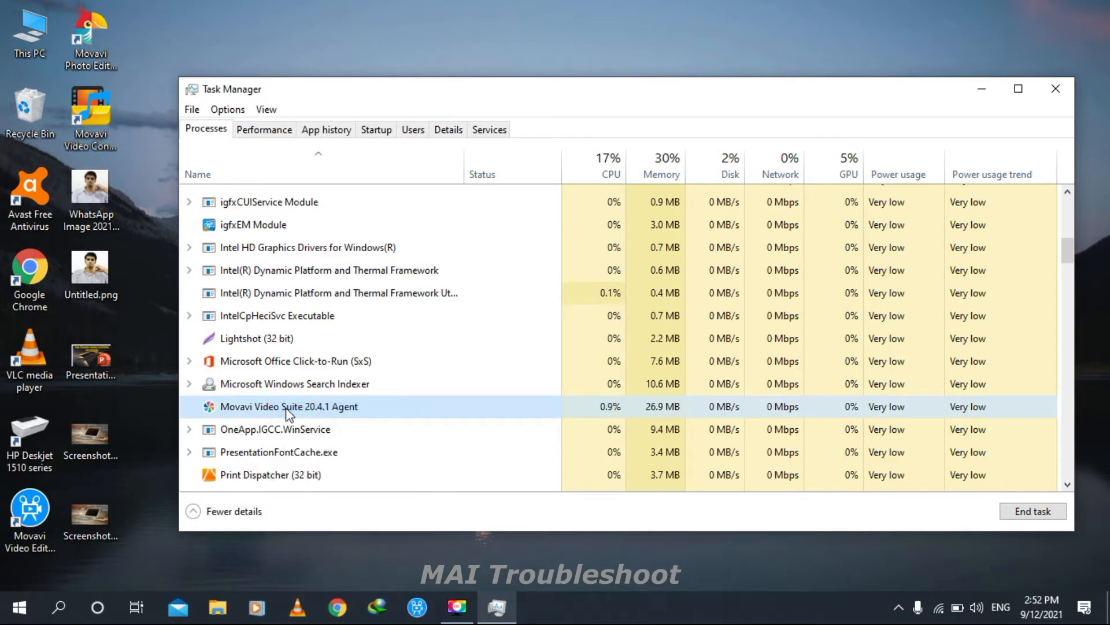
pyautogui.rightClick(252, 411)
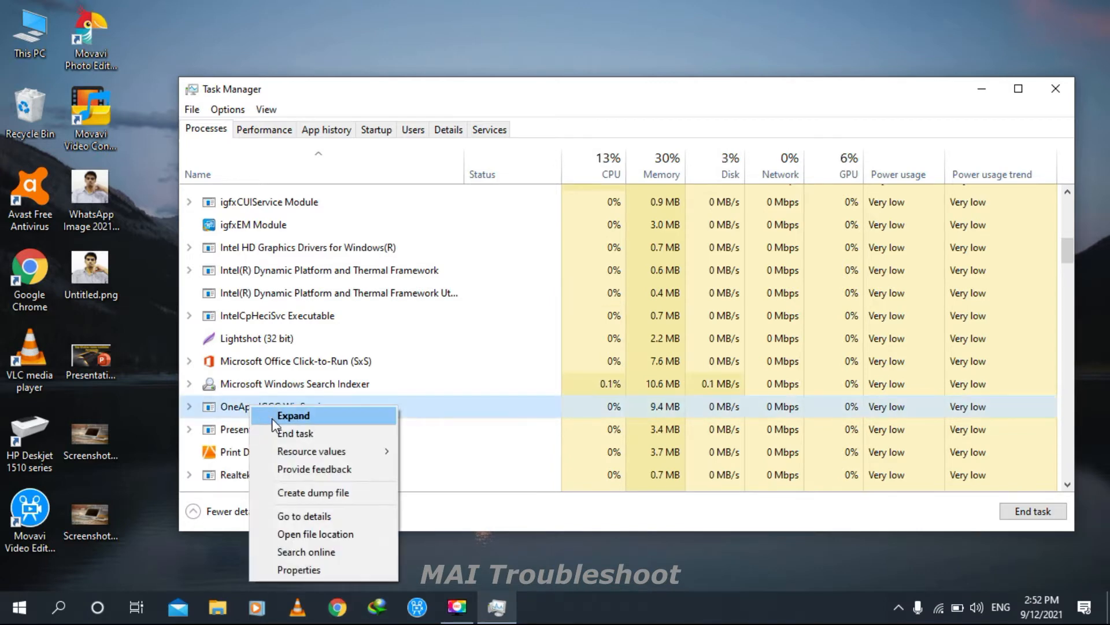
pyautogui.click(282, 428)
# - End the Print Dispatcher (32 bit) task and the SEB background task
pyautogui.rightClick(237, 425)
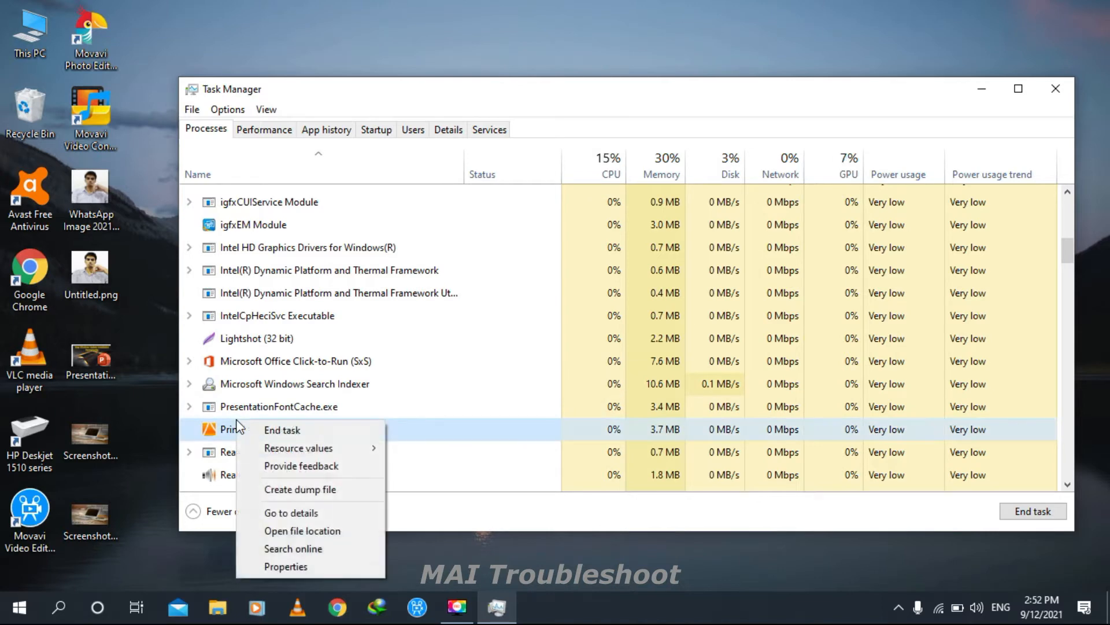
pyautogui.click(253, 427)
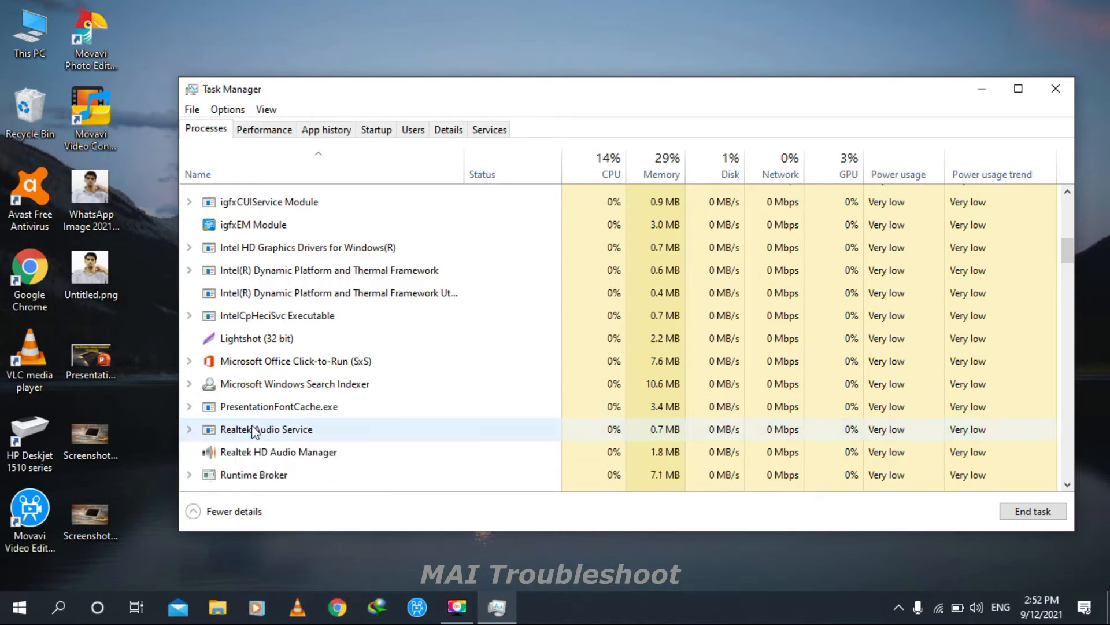
pyautogui.scroll(-2, 252, 426)
pyautogui.rightClick(252, 424)
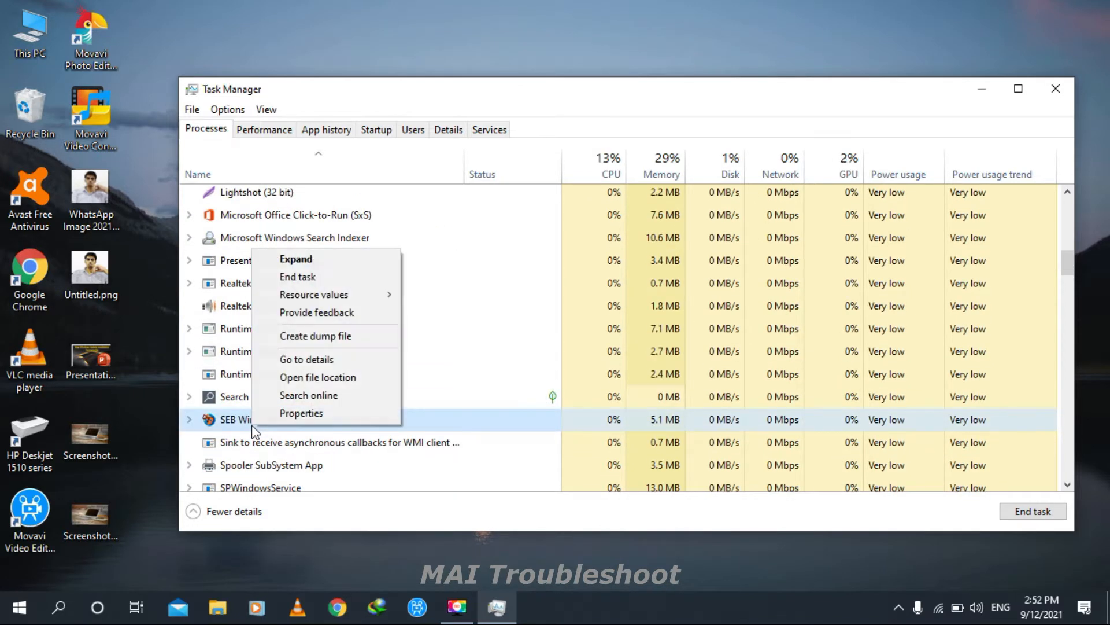
pyautogui.click(300, 279)
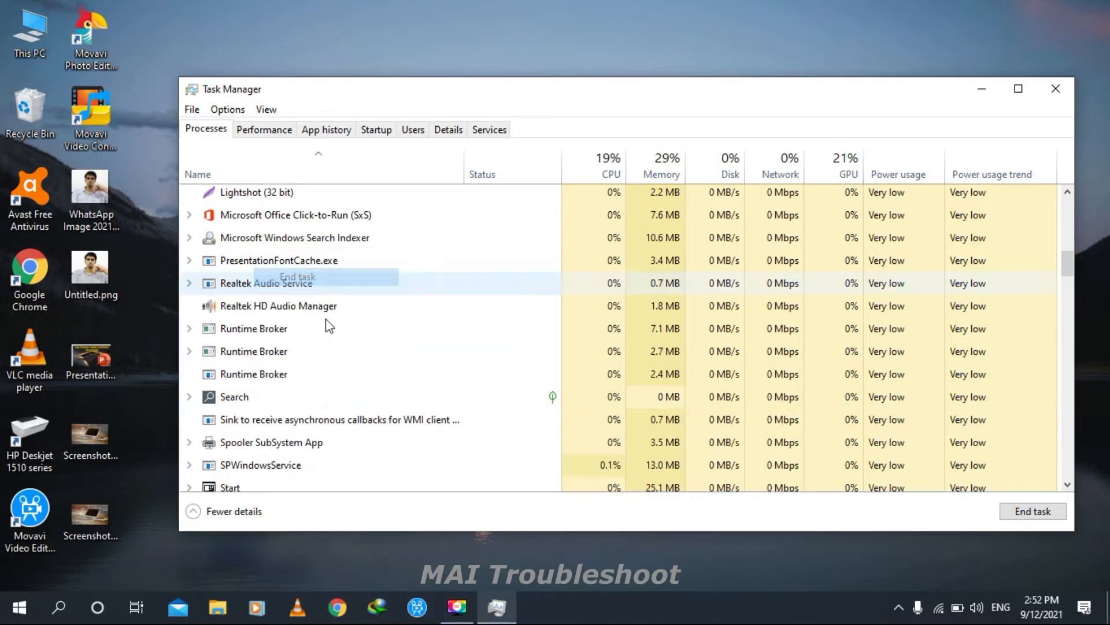
# - End the background task for receiving asynchronous WMI client callbacks and the User OOBE Broker task
pyautogui.rightClick(339, 420)
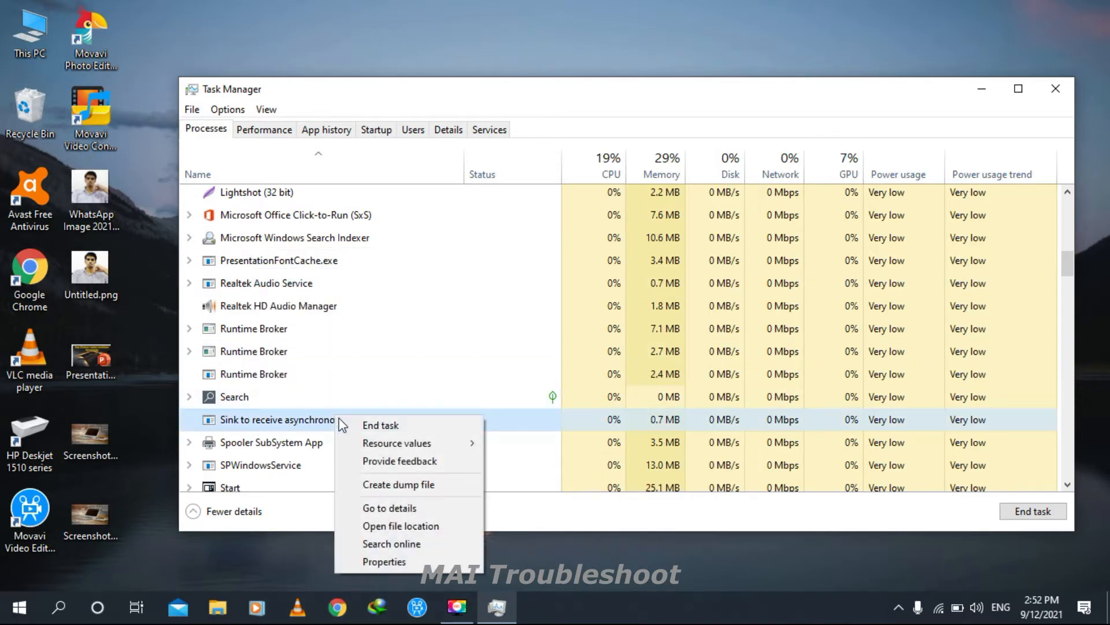
pyautogui.click(345, 422)
pyautogui.scroll(-1, 345, 422)
pyautogui.scroll(-1, 346, 422)
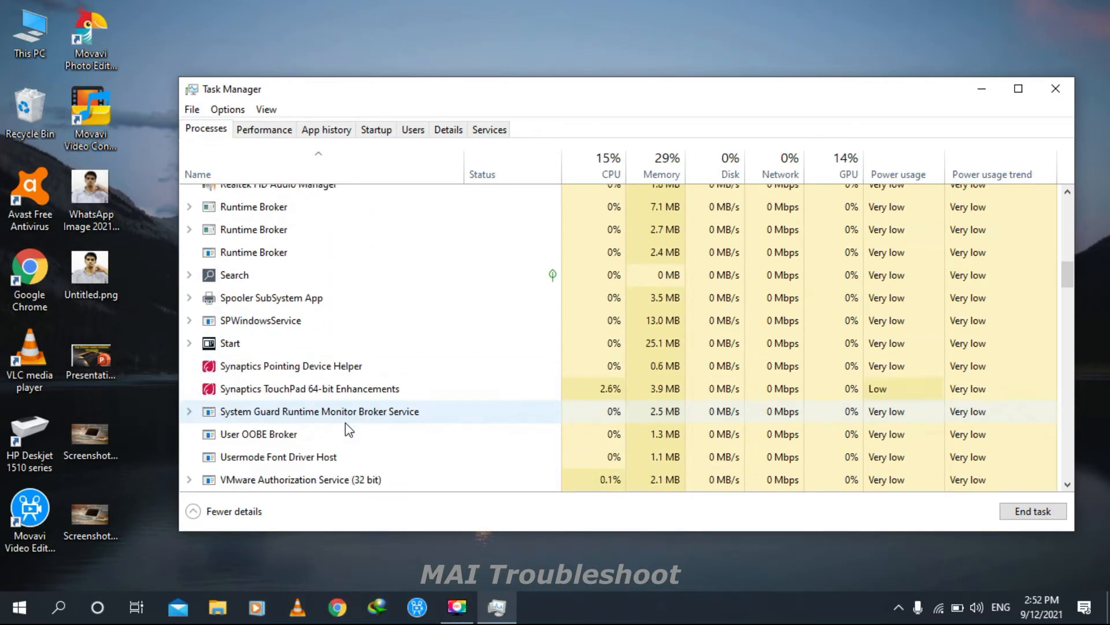
pyautogui.rightClick(281, 433)
pyautogui.click(338, 292)
# - End the WMI Provider Host task near the end of the background processes
pyautogui.scroll(-2, 365, 421)
pyautogui.scroll(-2, 365, 428)
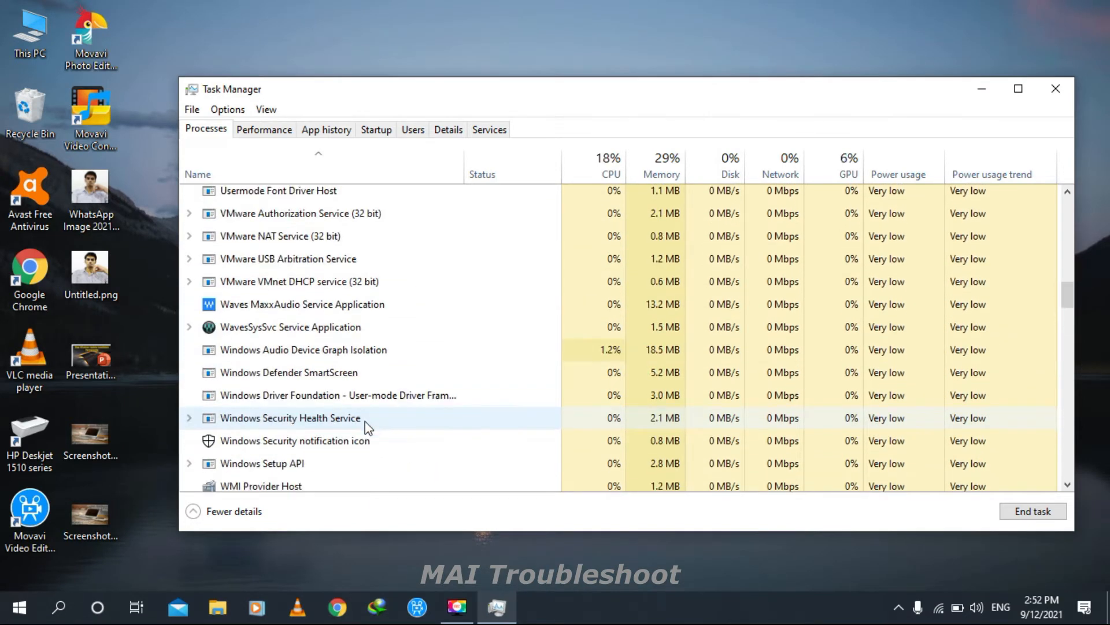
pyautogui.rightClick(257, 434)
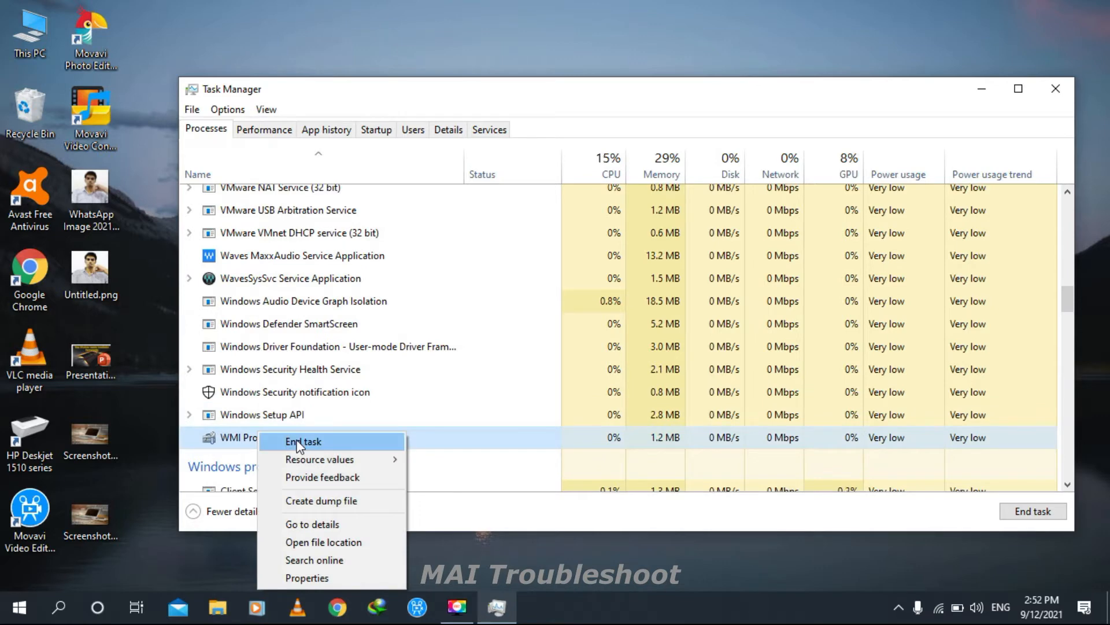
pyautogui.click(284, 441)
# - Review the remaining background processes, and examine the performance details for CPU, memory, both disks and Wi-Fi
pyautogui.scroll(15, 437, 279)
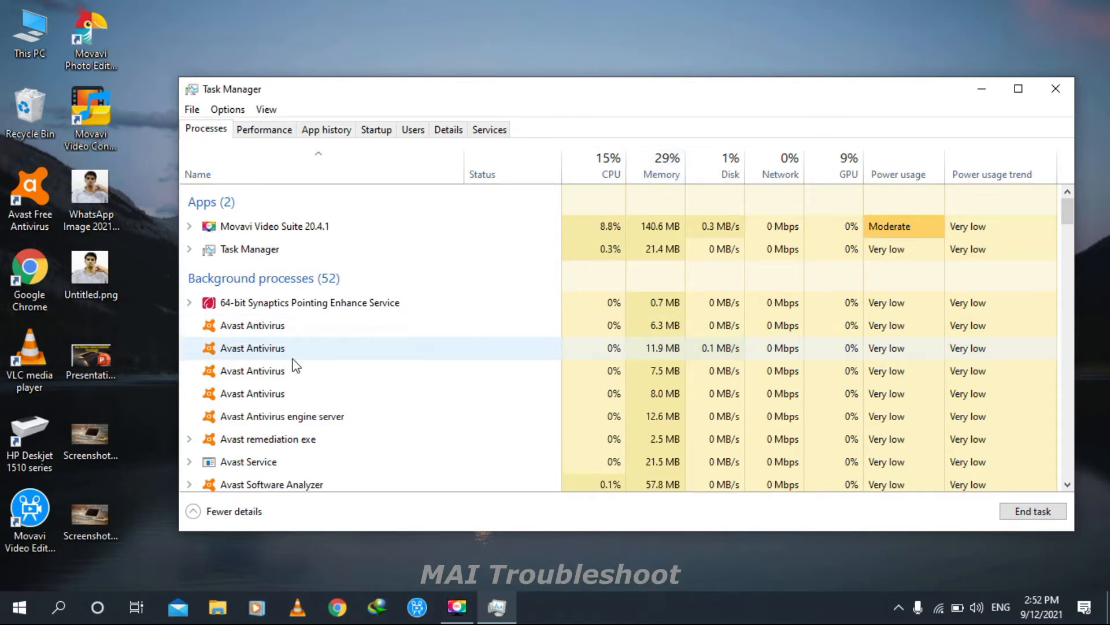
pyautogui.scroll(-10, 294, 365)
pyautogui.scroll(-7, 294, 364)
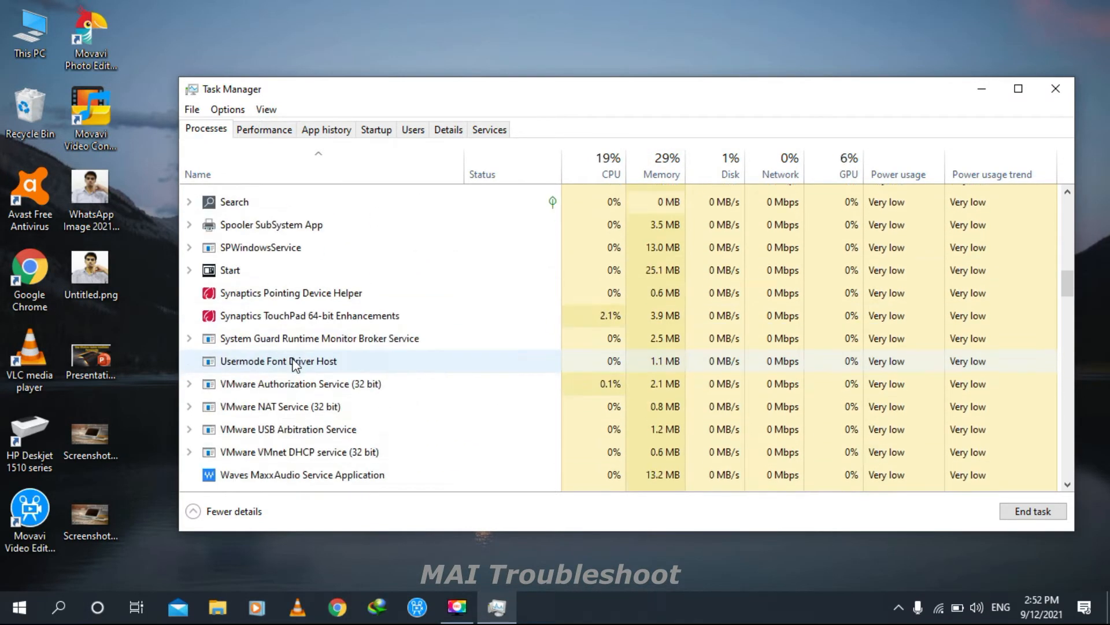
pyautogui.click(261, 130)
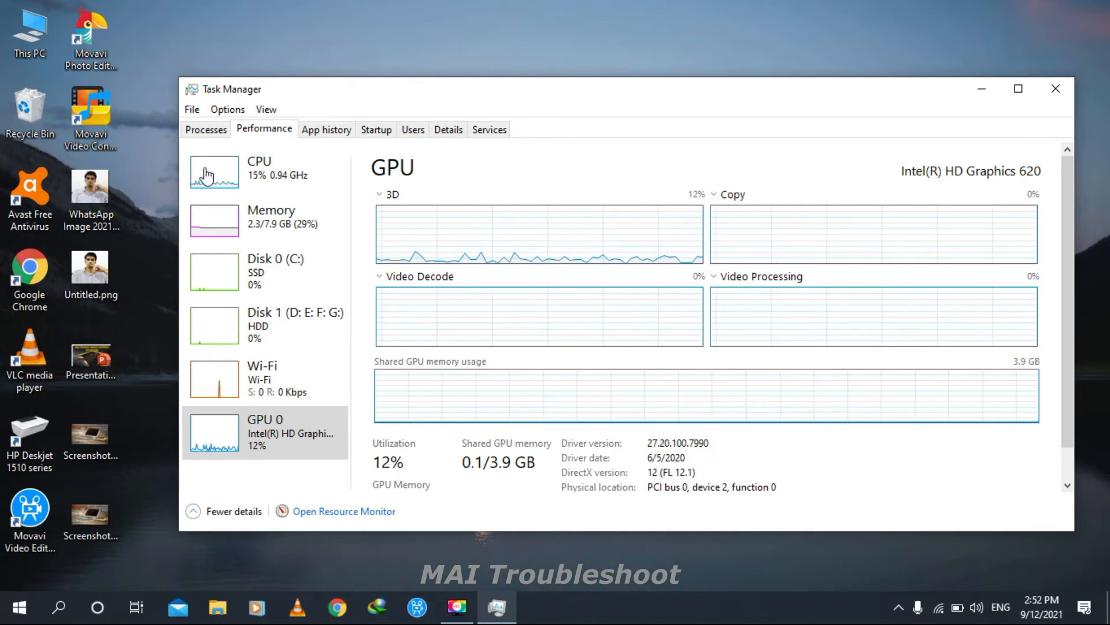
pyautogui.click(247, 176)
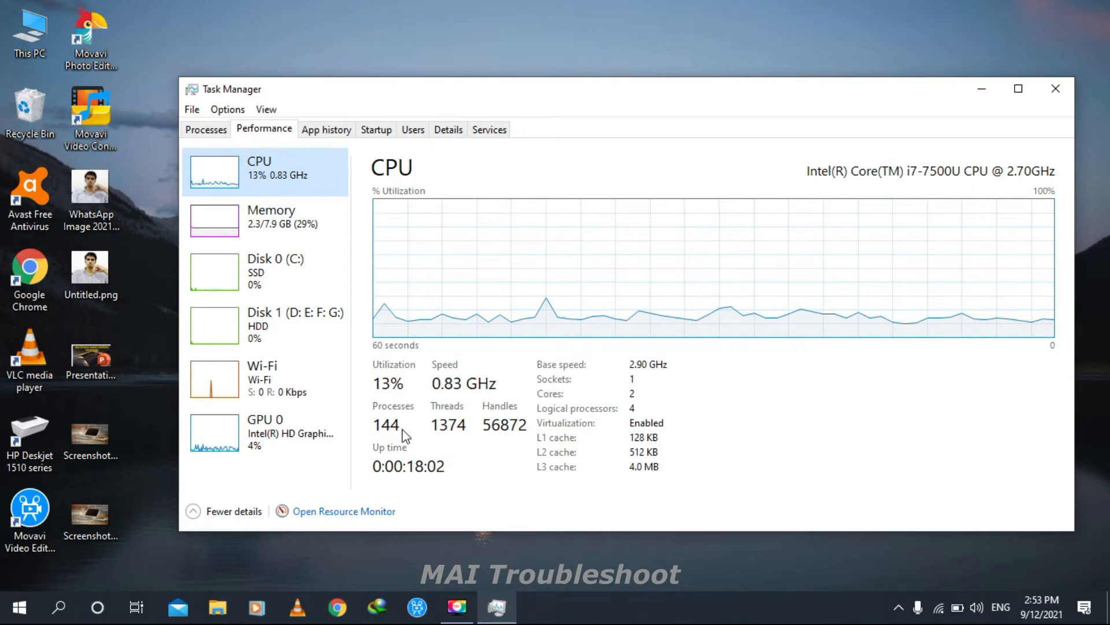
pyautogui.click(293, 234)
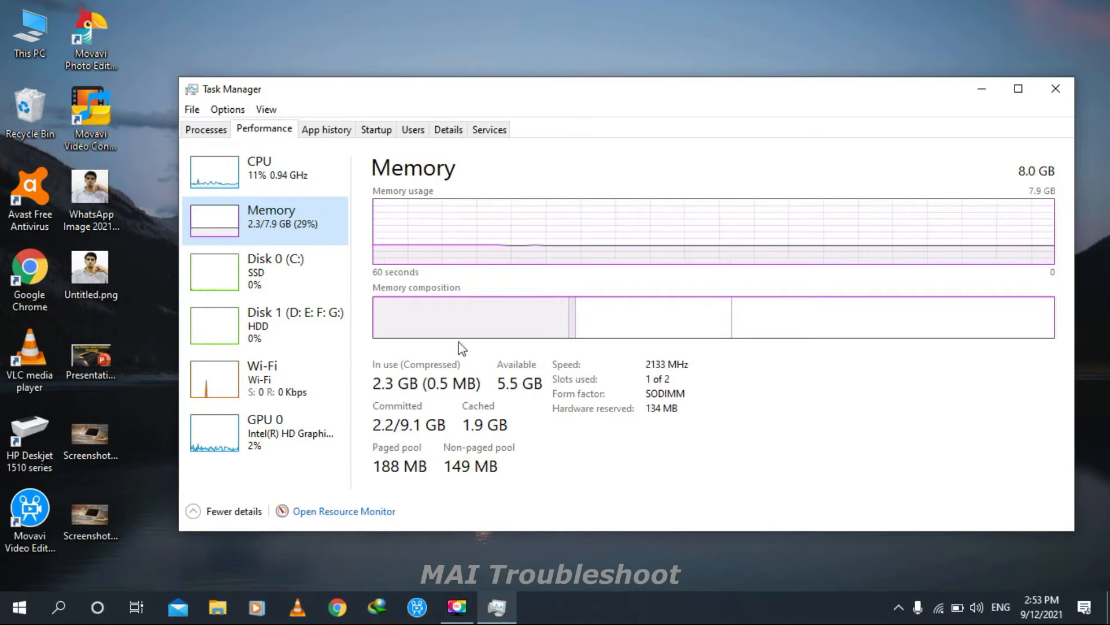
pyautogui.click(273, 257)
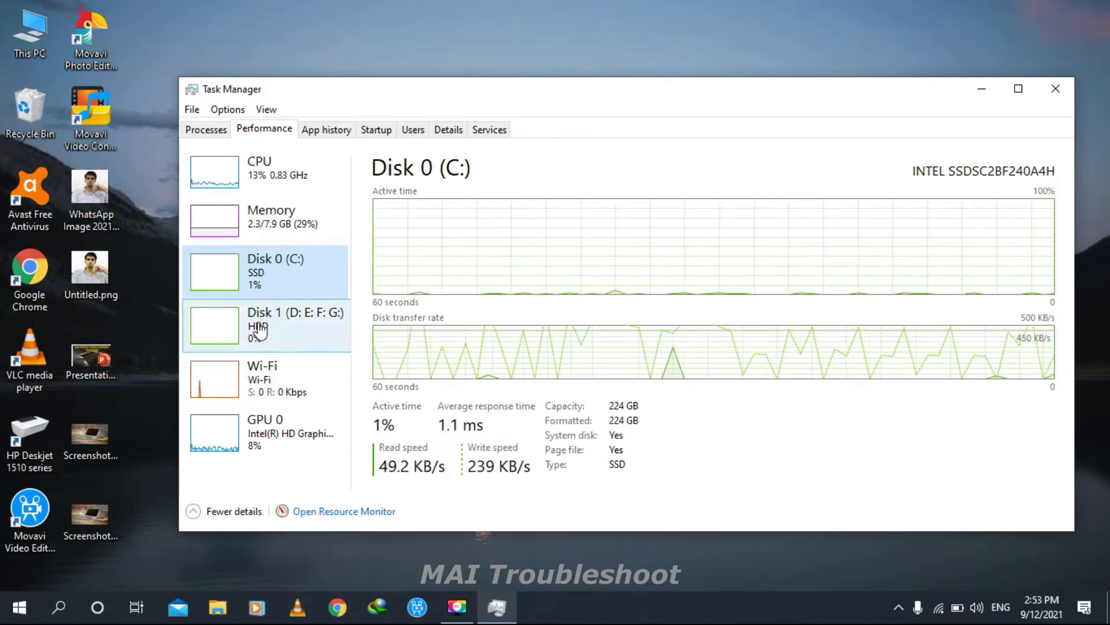
pyautogui.click(324, 338)
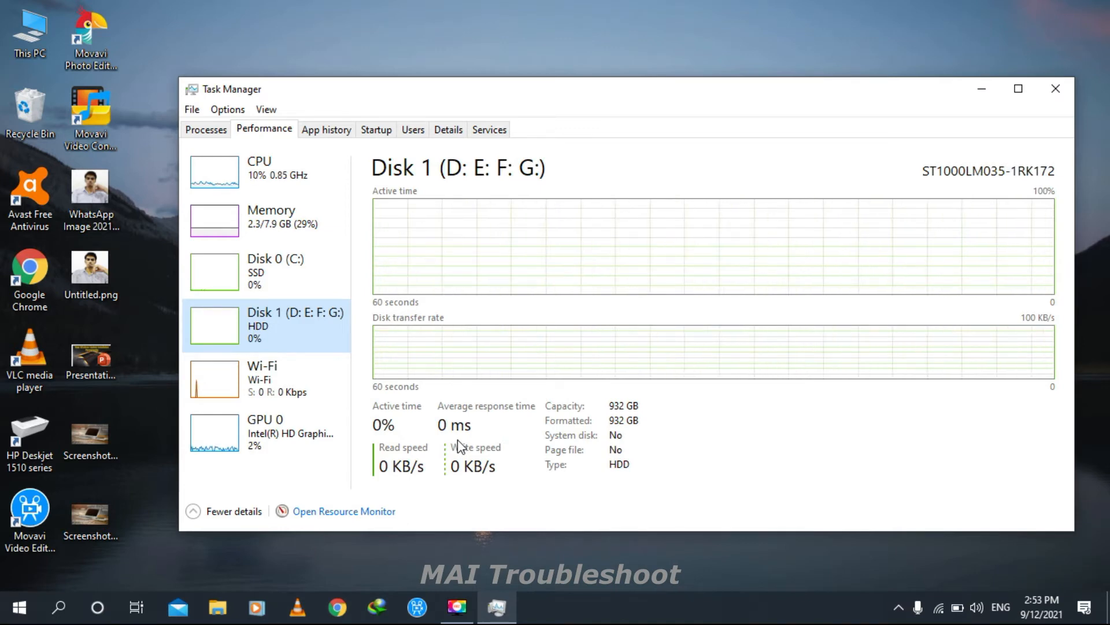
pyautogui.click(295, 415)
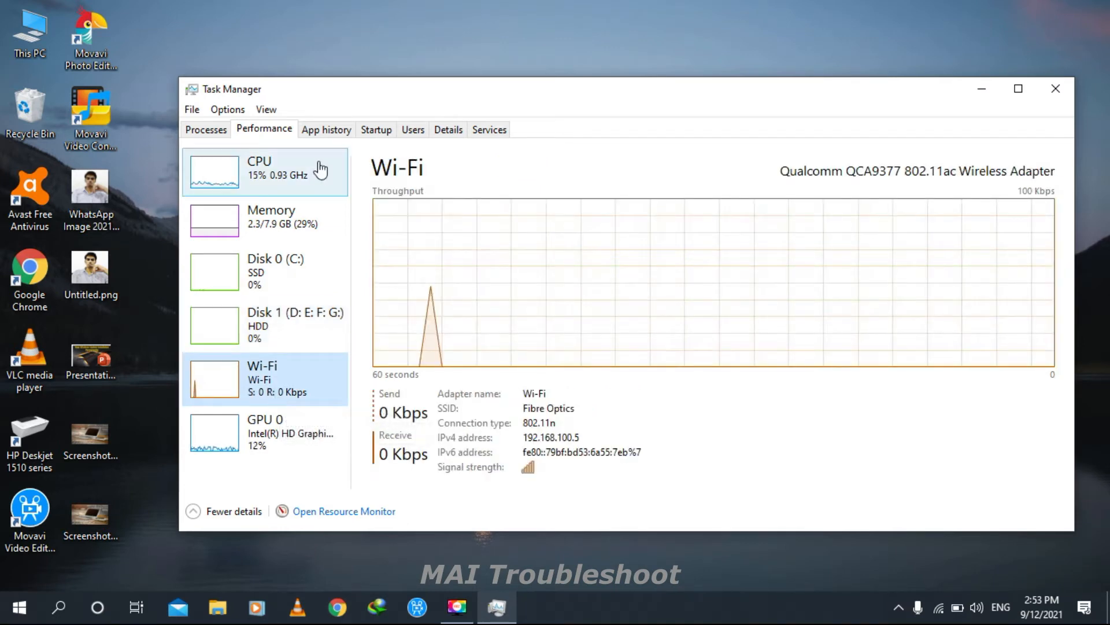
# - Examine the CPU time and network usage of the apps throughout the app history list
pyautogui.click(325, 130)
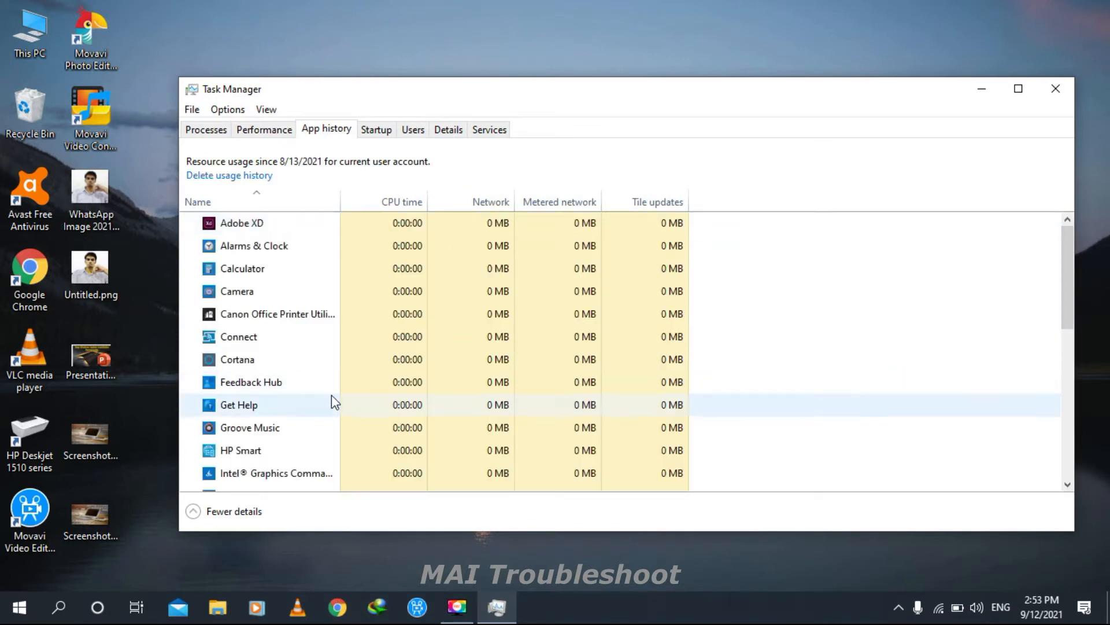
pyautogui.scroll(-3, 332, 394)
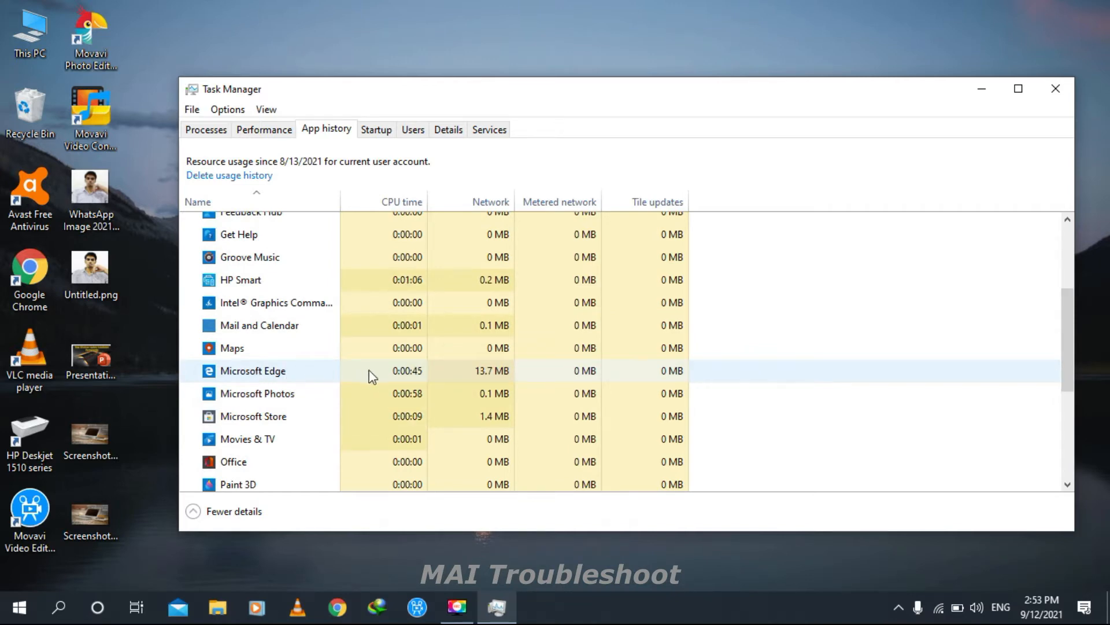
pyautogui.rightClick(224, 374)
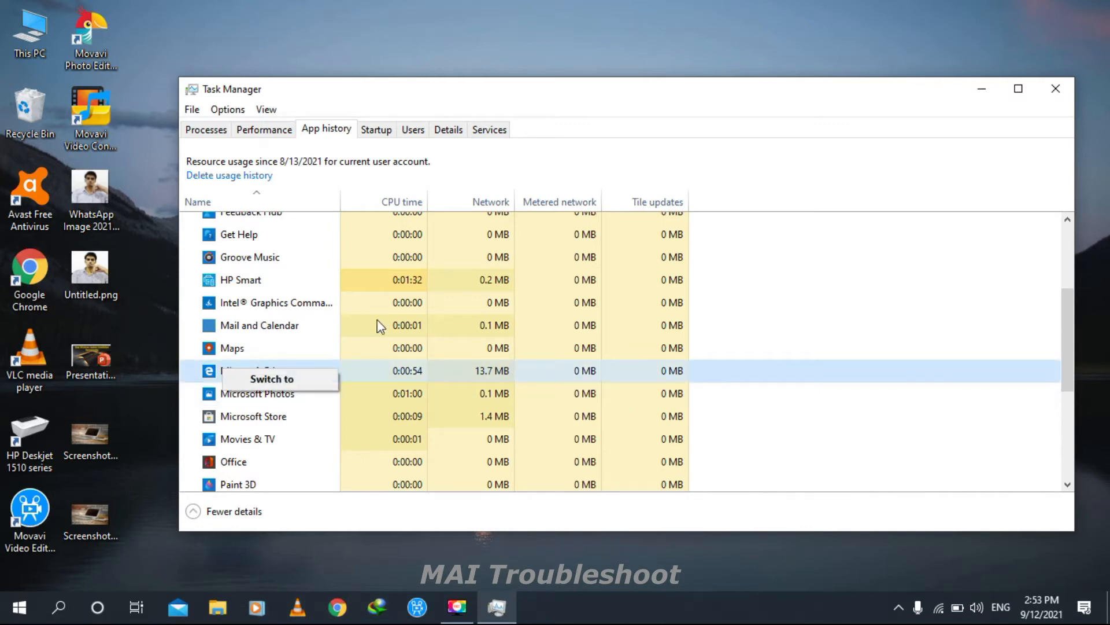
pyautogui.click(444, 331)
pyautogui.click(444, 332)
pyautogui.scroll(2, 456, 335)
pyautogui.scroll(2, 461, 337)
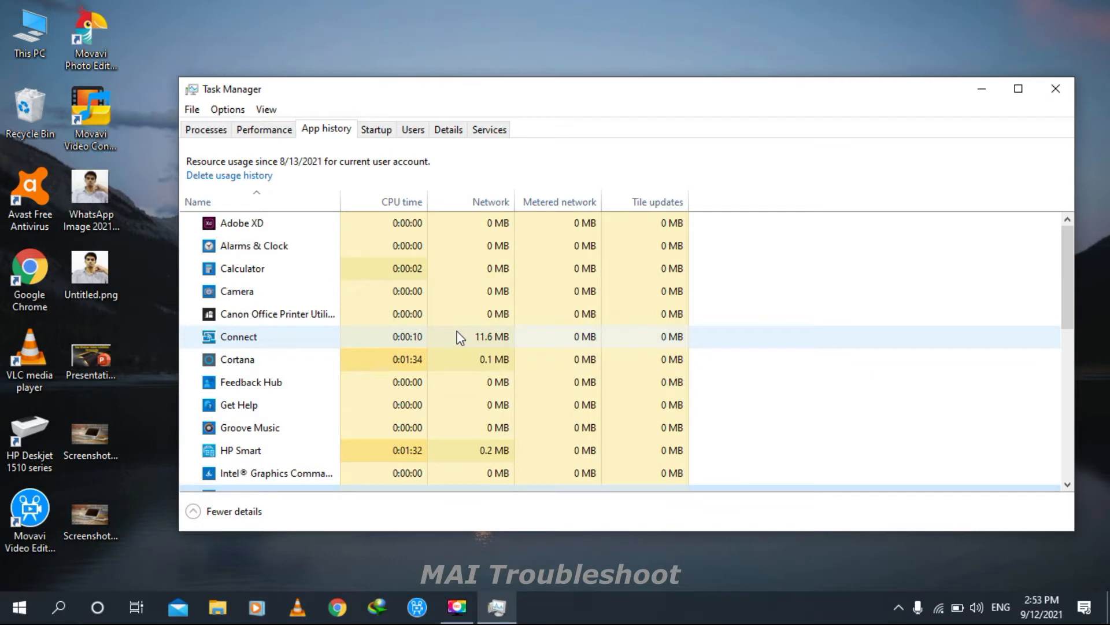
pyautogui.scroll(-6, 460, 337)
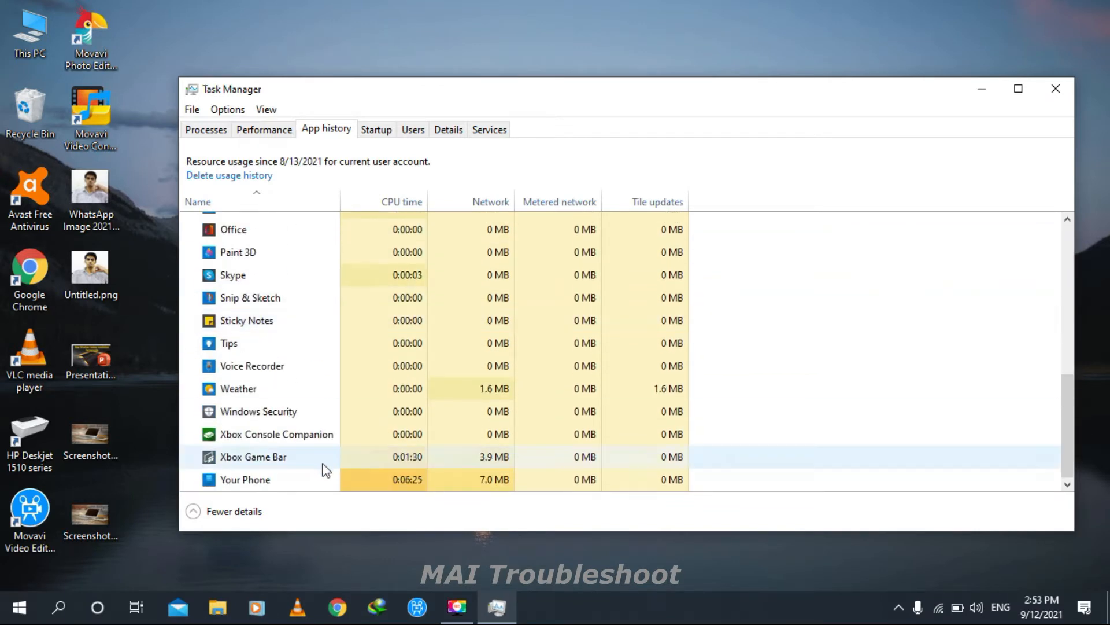
pyautogui.scroll(6, 385, 478)
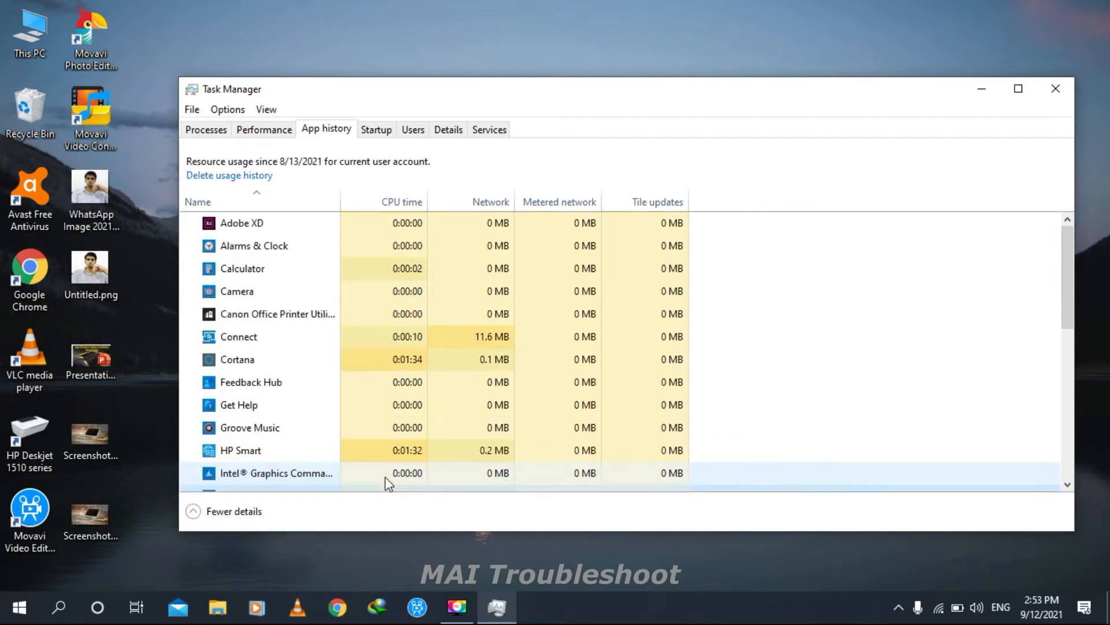
# - Examine the status and startup impact of all programs that launch at startup
pyautogui.click(375, 128)
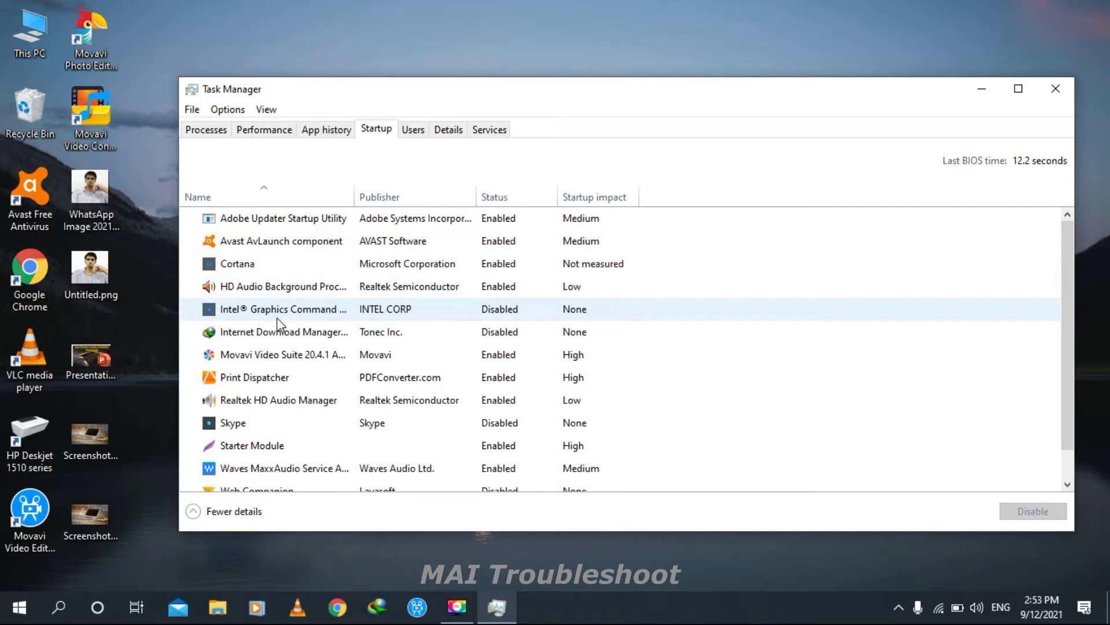
pyautogui.scroll(-1, 277, 318)
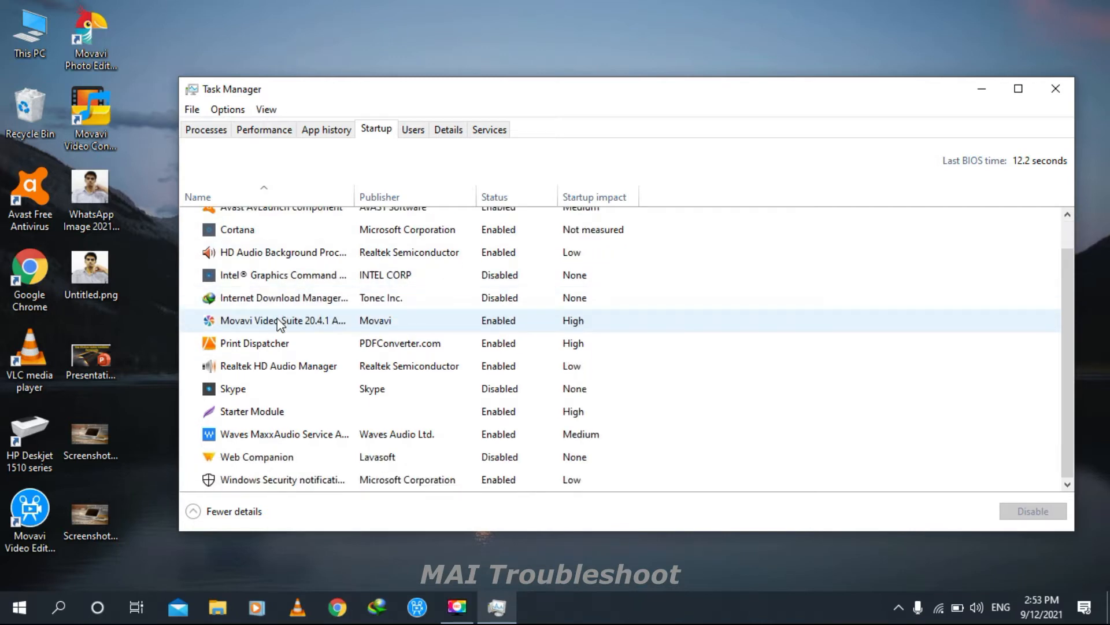
pyautogui.scroll(1, 279, 380)
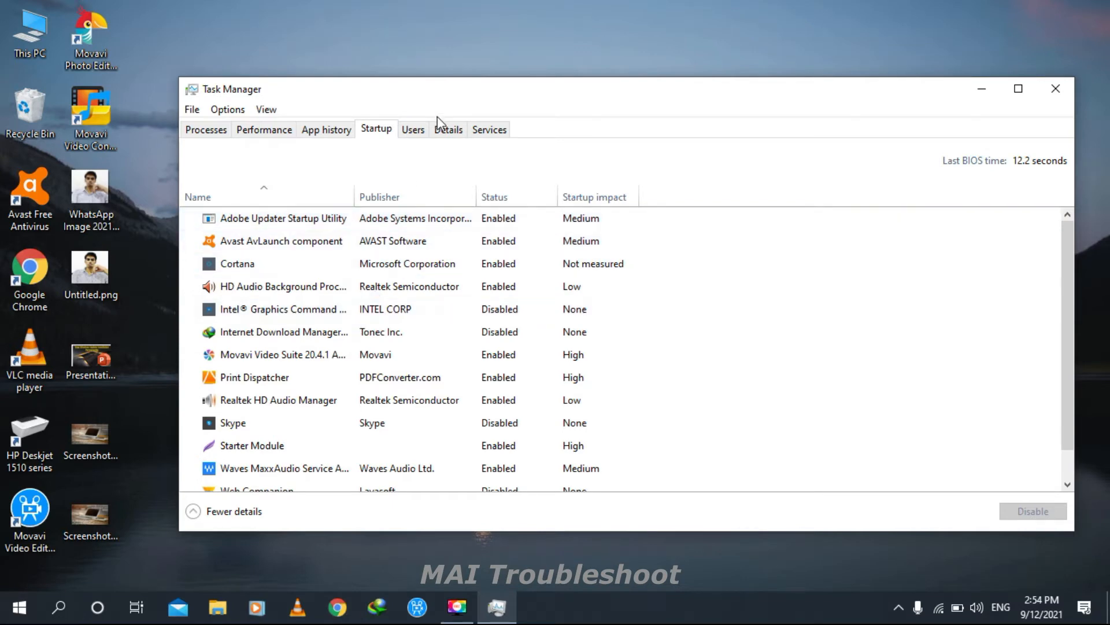
# - Examine the user's resource usage, the detailed process list and the full list of services
pyautogui.click(413, 130)
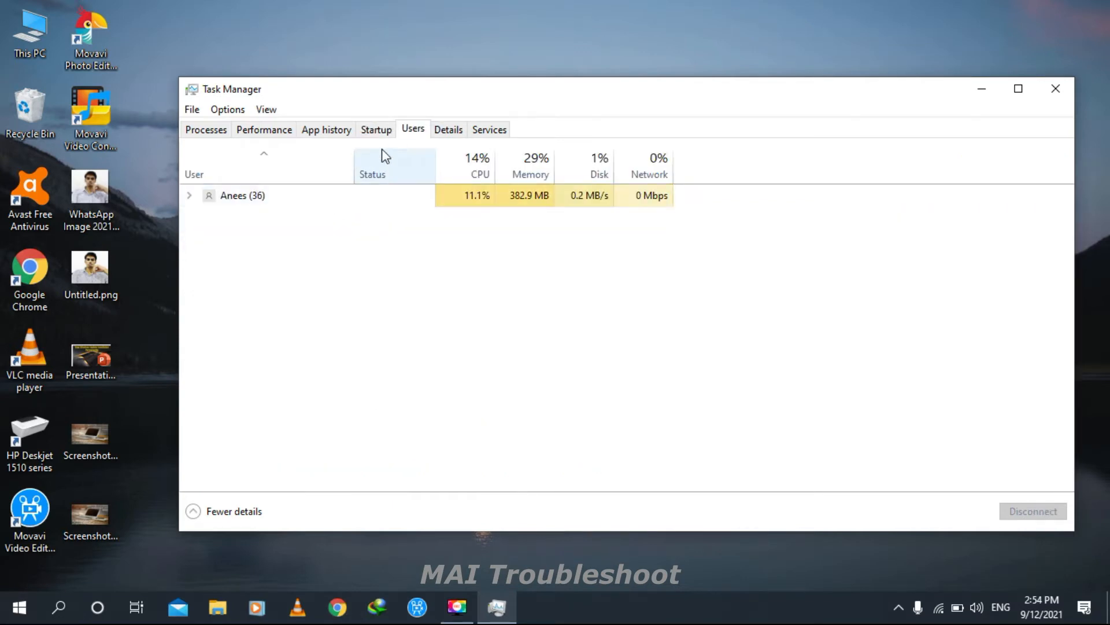
pyautogui.click(455, 134)
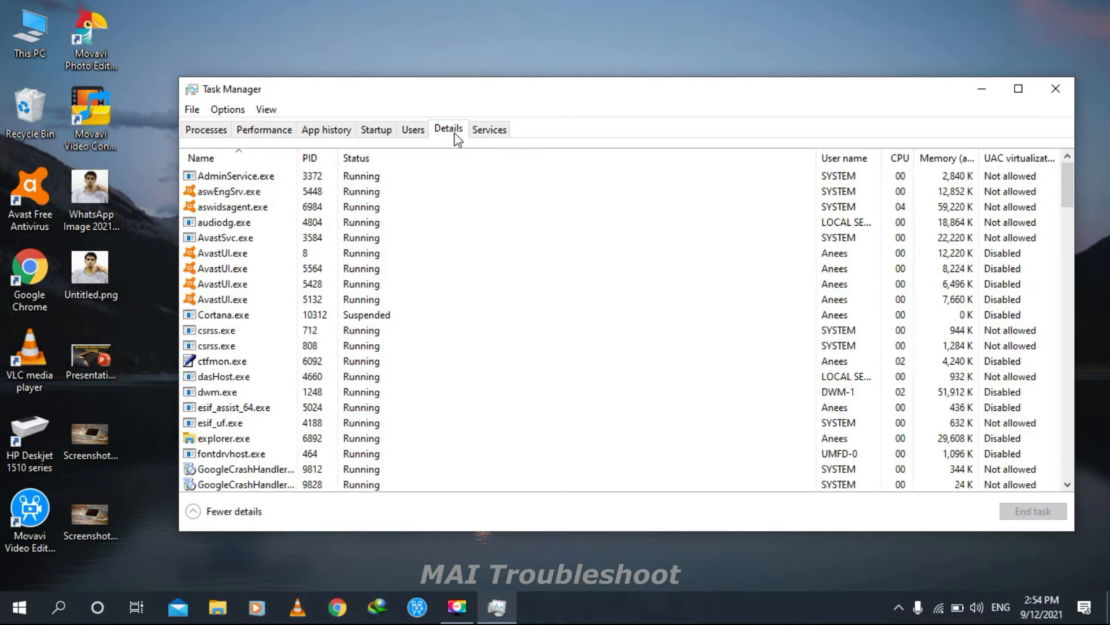
pyautogui.scroll(-20, 275, 407)
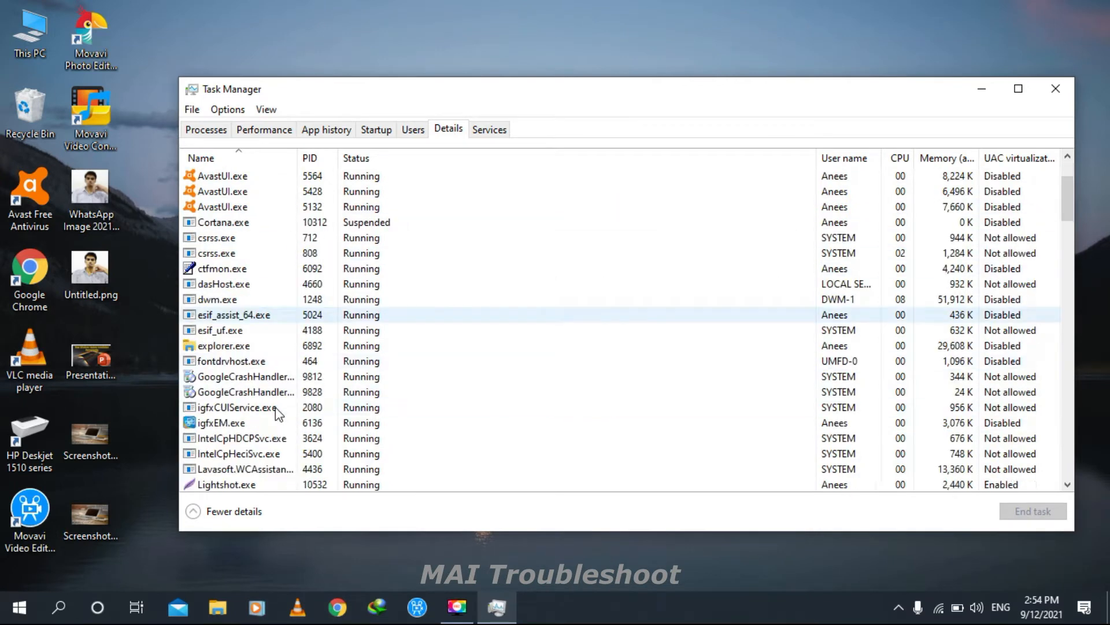
pyautogui.scroll(-5, 275, 407)
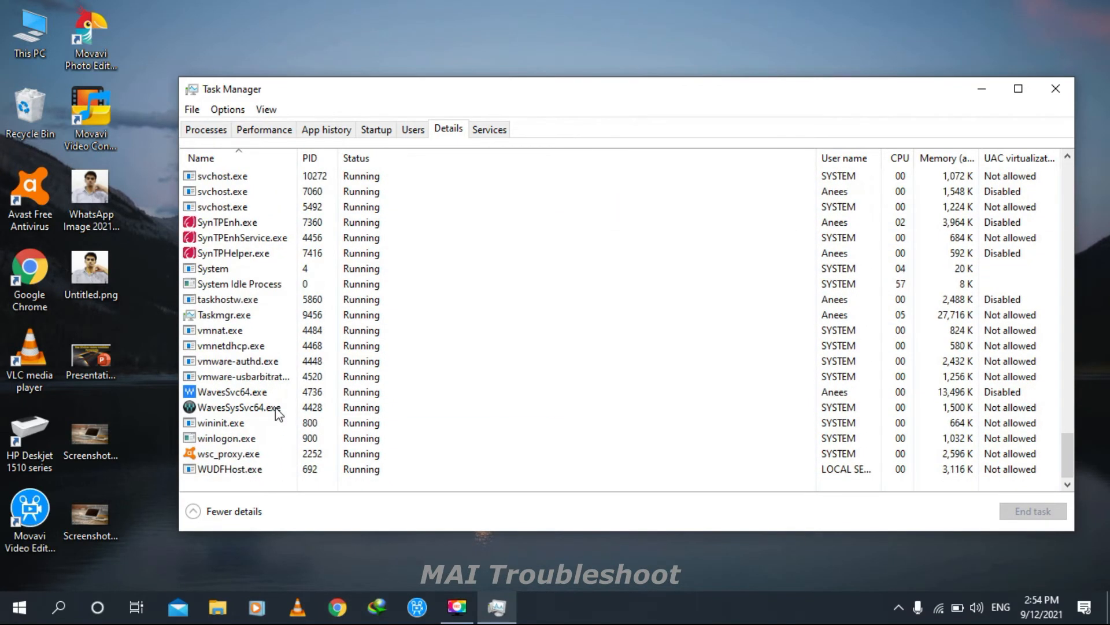
pyautogui.click(496, 130)
pyautogui.scroll(-20, 287, 277)
pyautogui.scroll(-20, 290, 283)
pyautogui.scroll(-20, 291, 284)
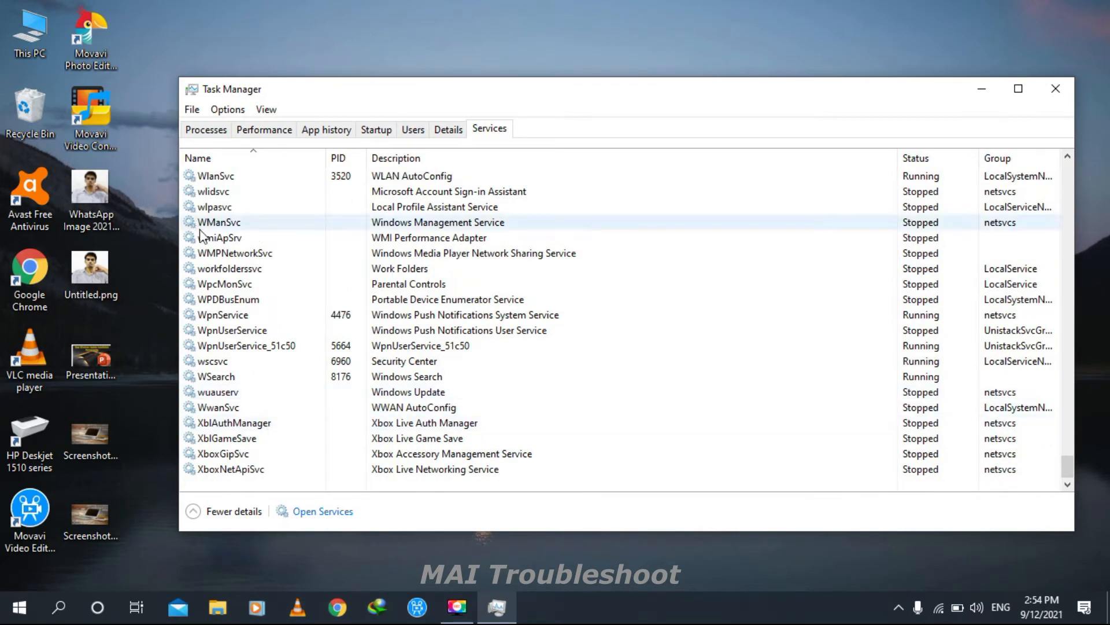
# - View the file properties of the Web Companion startup program, and close them
pyautogui.click(377, 129)
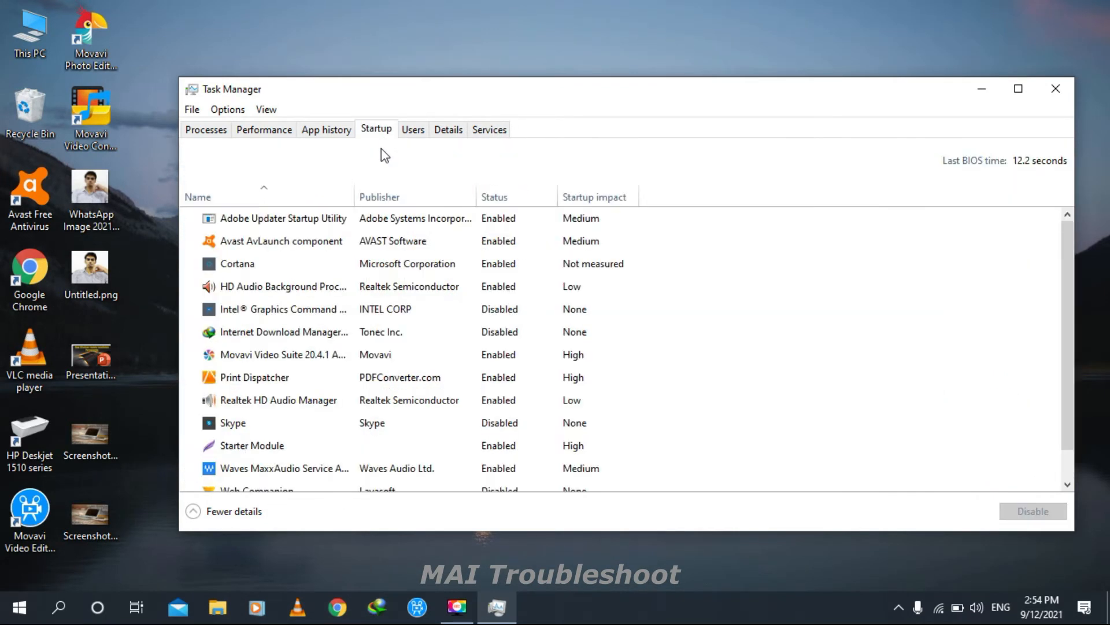
pyautogui.scroll(-1, 269, 345)
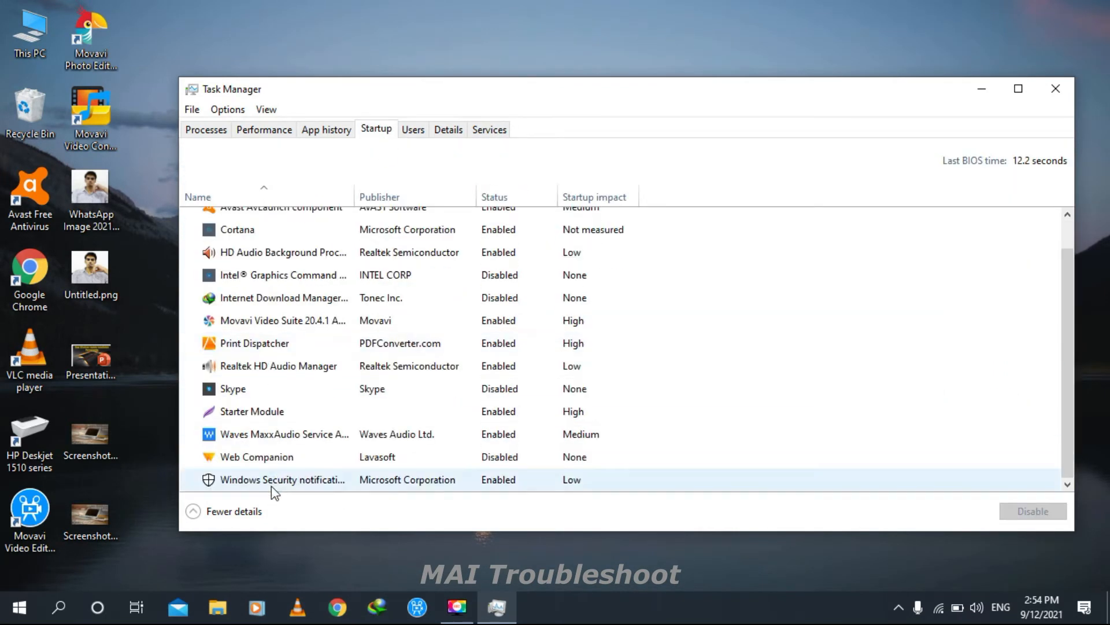
pyautogui.rightClick(260, 458)
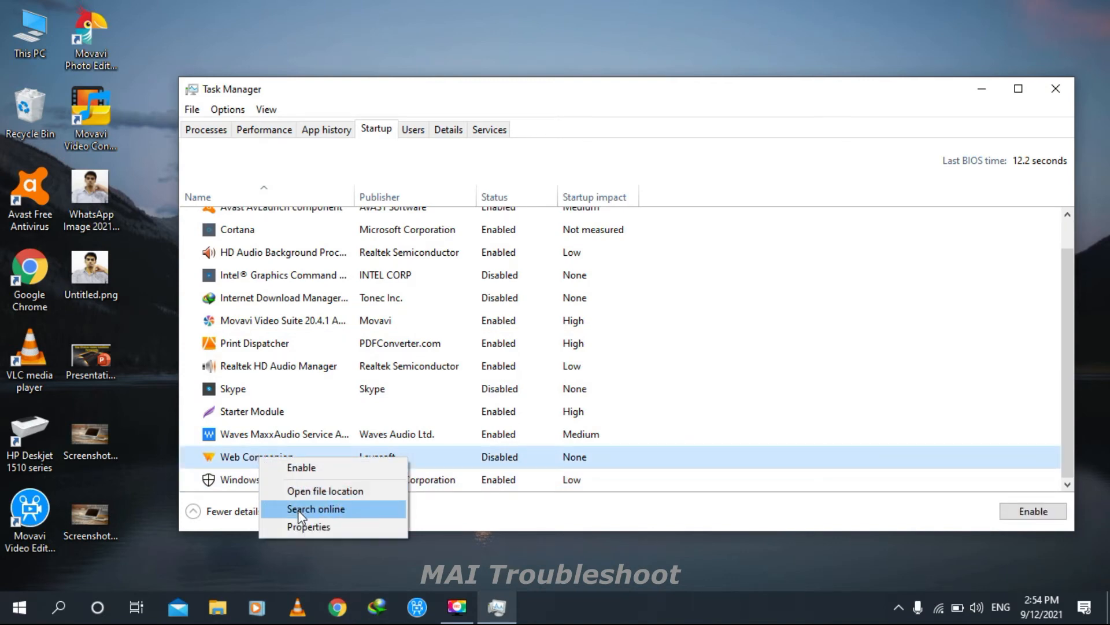
pyautogui.click(302, 528)
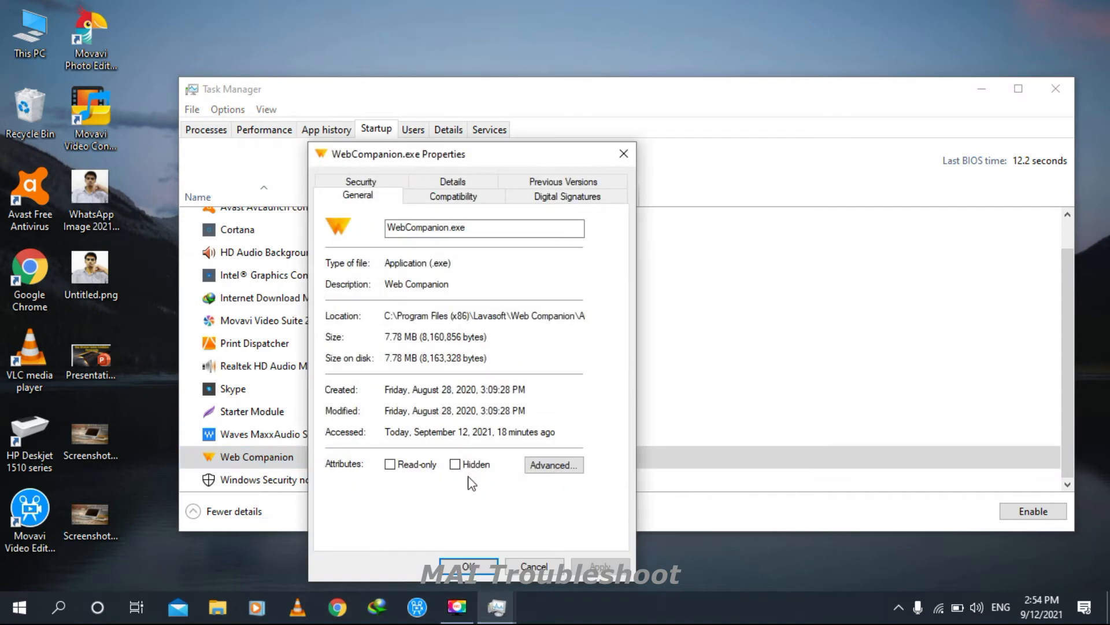
pyautogui.click(484, 565)
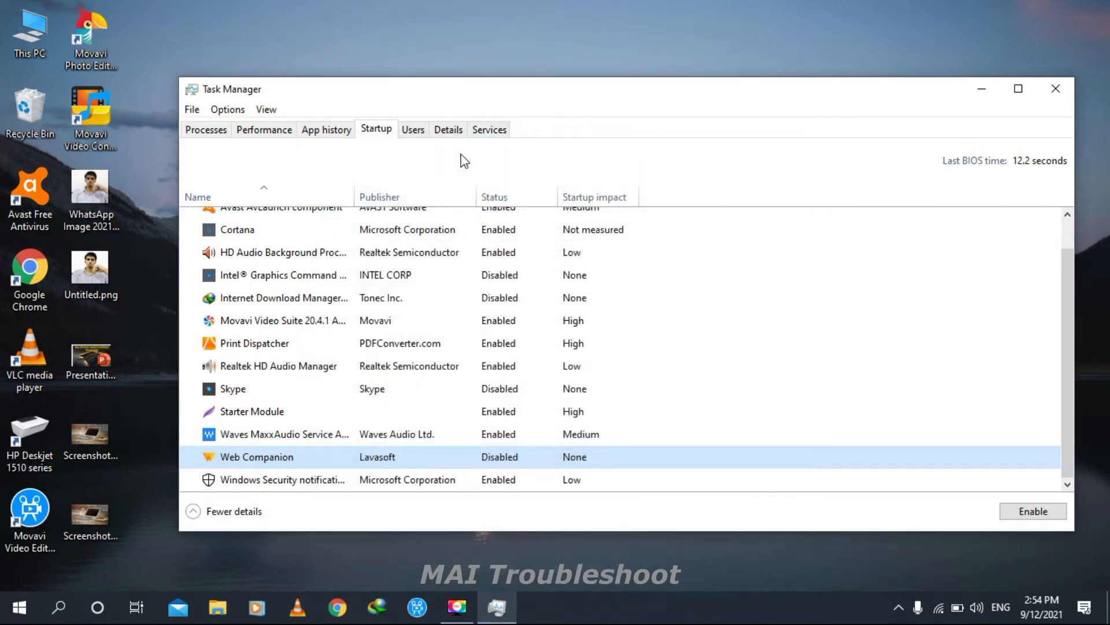
# - Close Task Manager after looking over its services list once more, and refresh the desktop
pyautogui.click(483, 132)
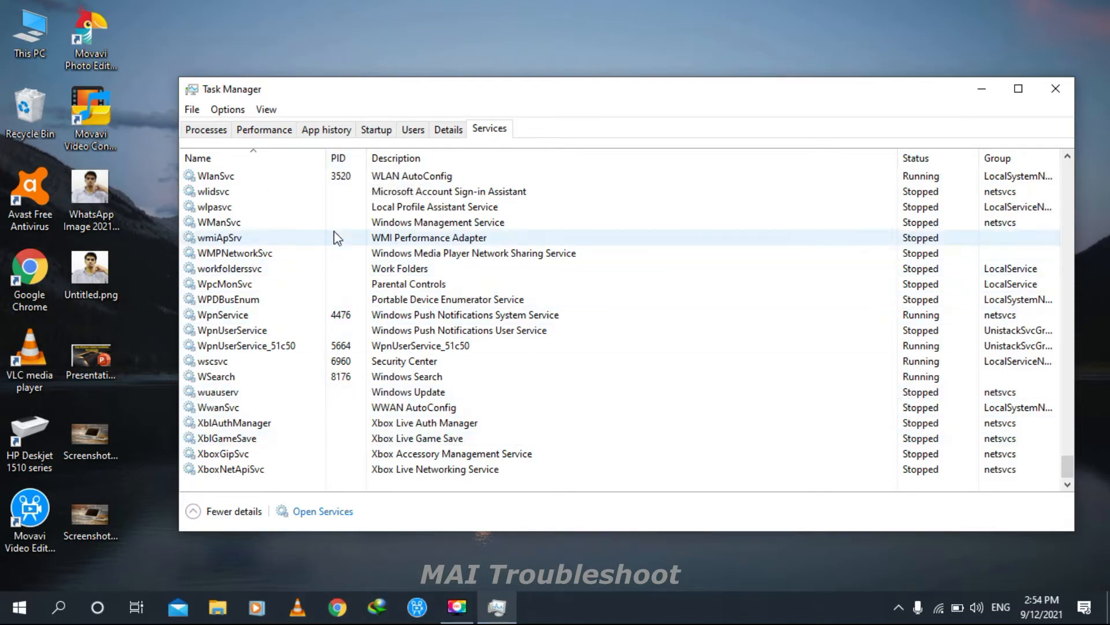
pyautogui.scroll(1, 340, 324)
pyautogui.scroll(20, 340, 324)
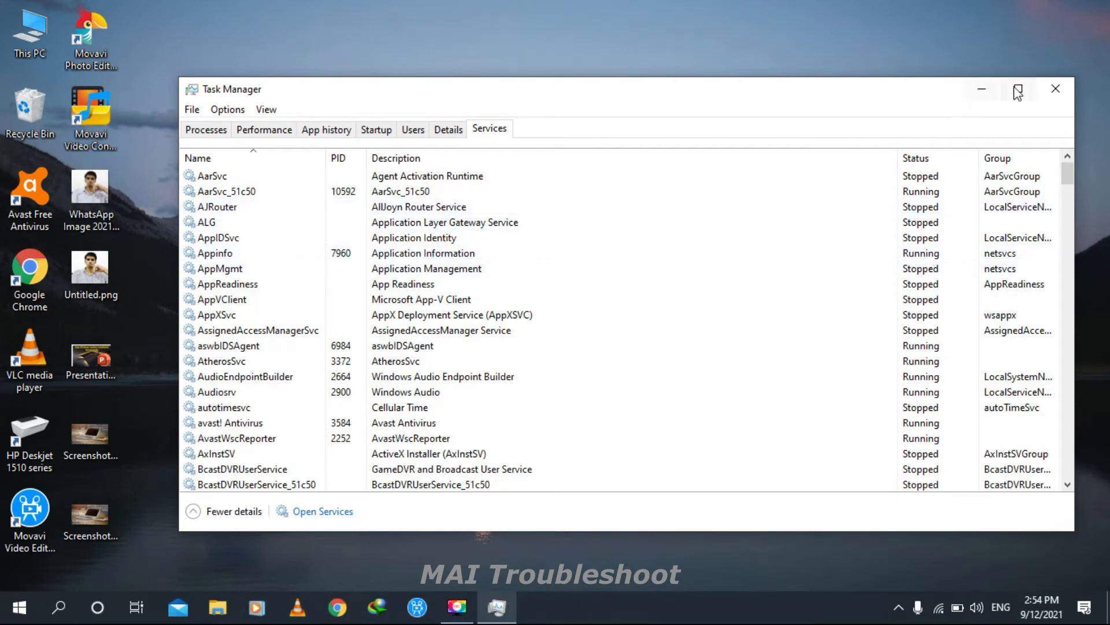
pyautogui.click(1056, 88)
pyautogui.rightClick(637, 239)
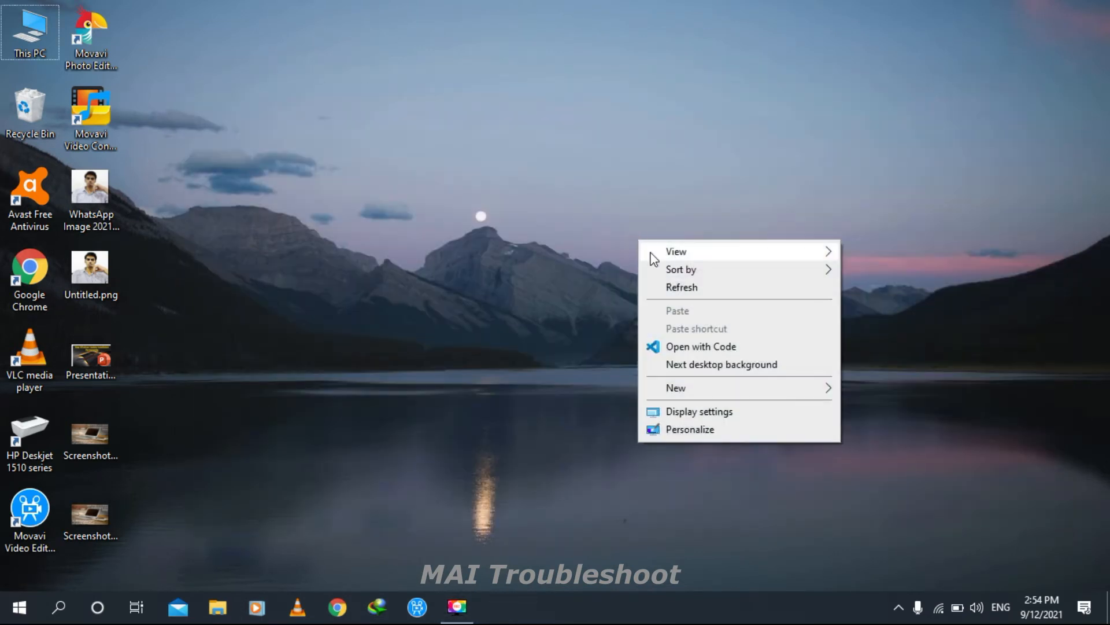
pyautogui.click(673, 284)
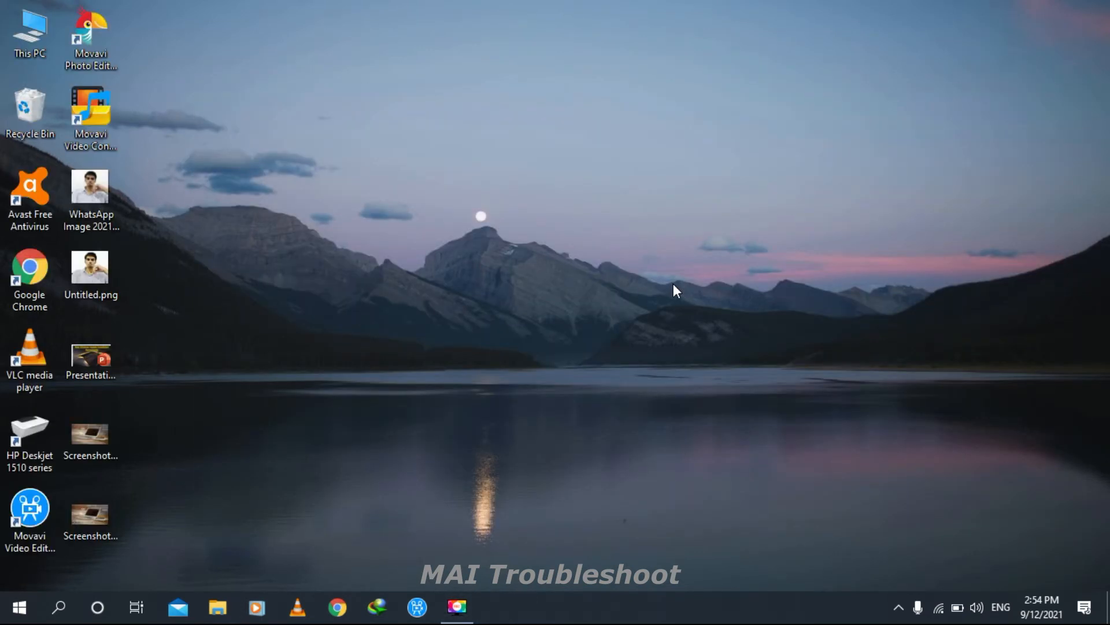
pyautogui.press('super+r')
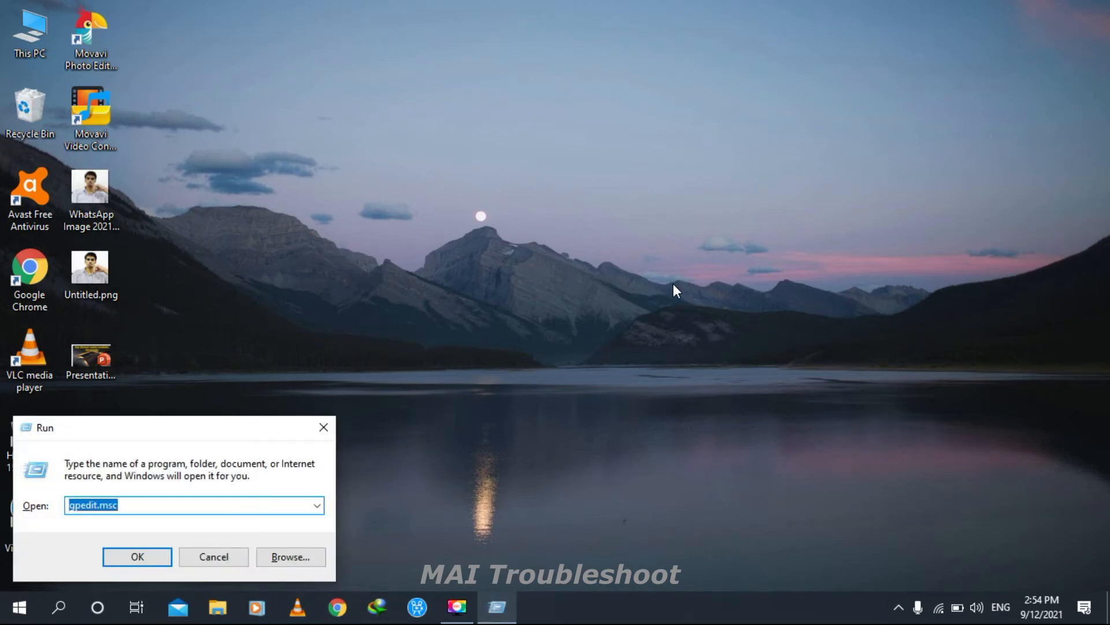
pyautogui.click(323, 428)
pyautogui.rightClick(395, 331)
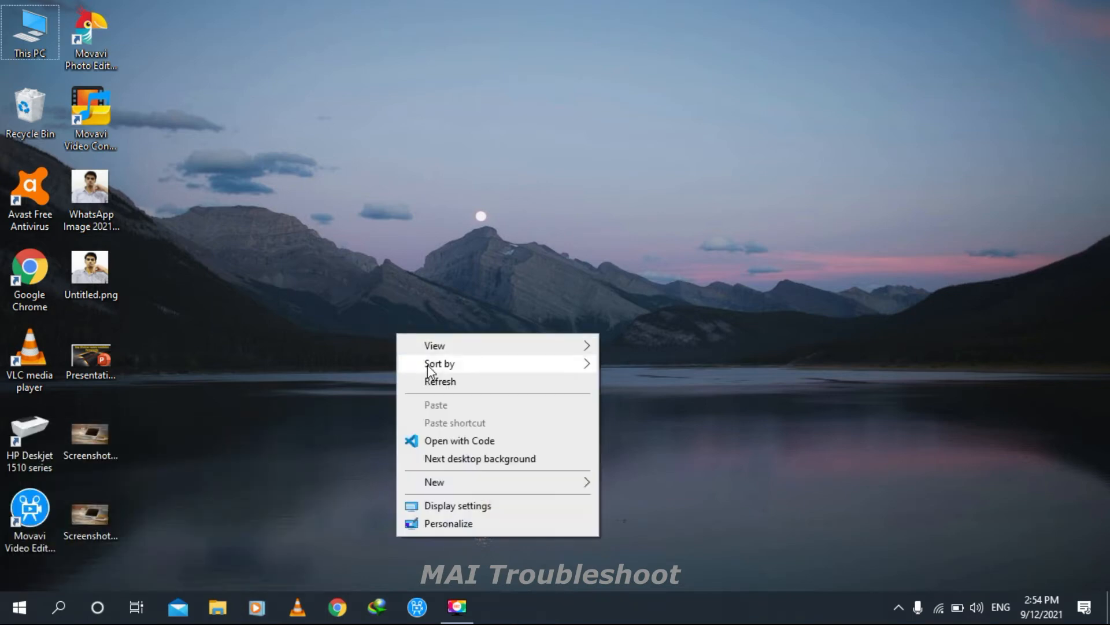
pyautogui.click(437, 376)
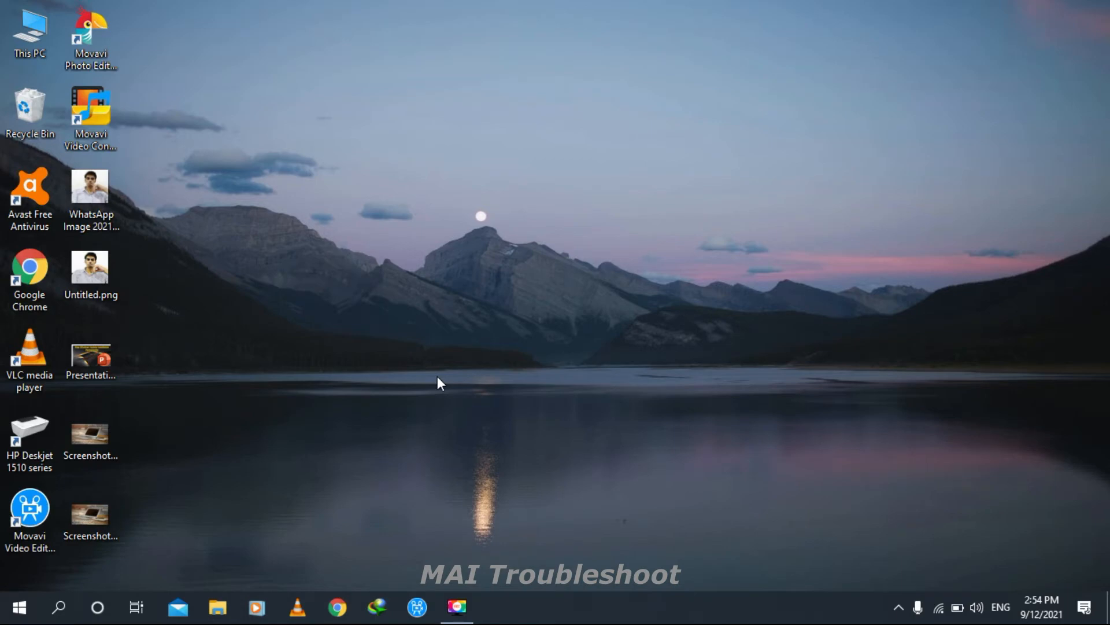
# - Open the Services console with services.msc, and look through the services and their startup types as far as Foxit Reader Update Service
pyautogui.press('super+r')
pyautogui.write('services.msc')
pyautogui.press('Return')
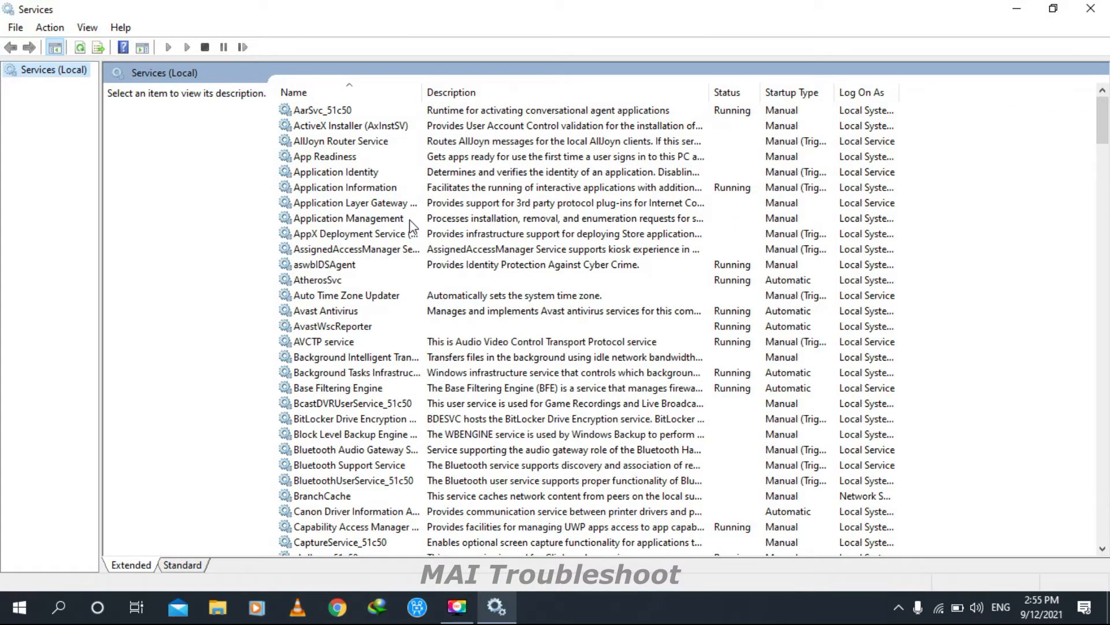
pyautogui.scroll(-1, 359, 347)
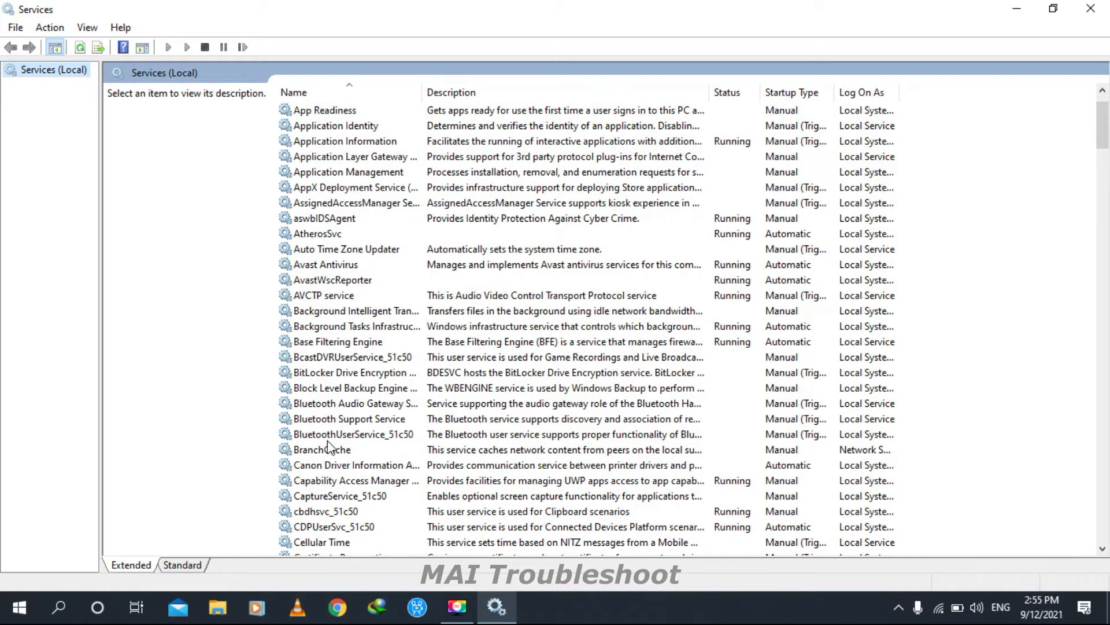
pyautogui.scroll(-4, 346, 431)
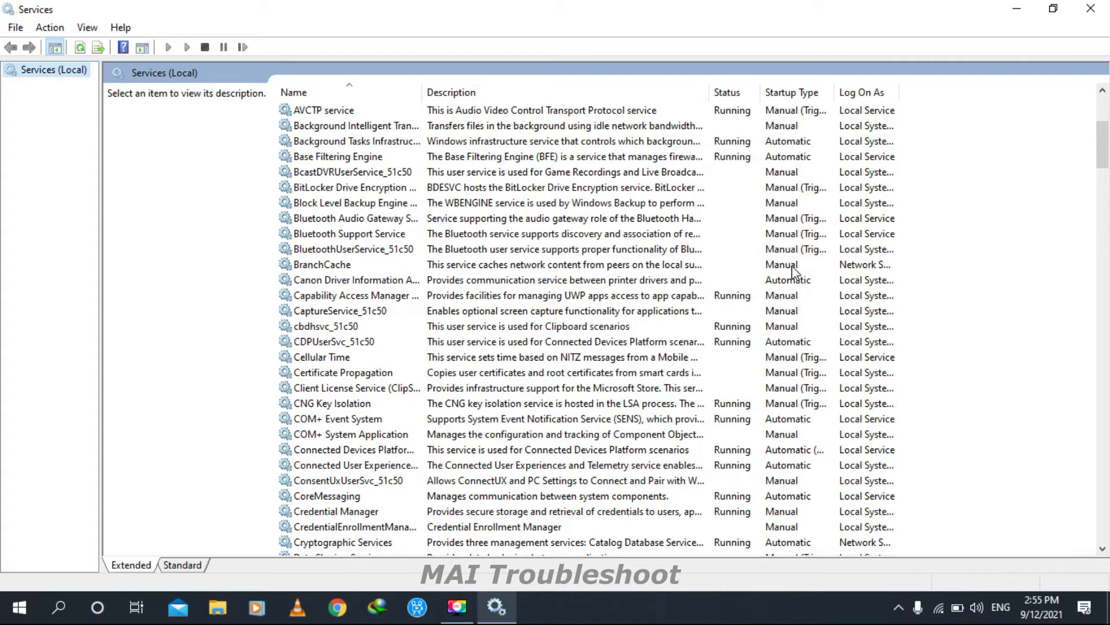
pyautogui.scroll(-2, 793, 265)
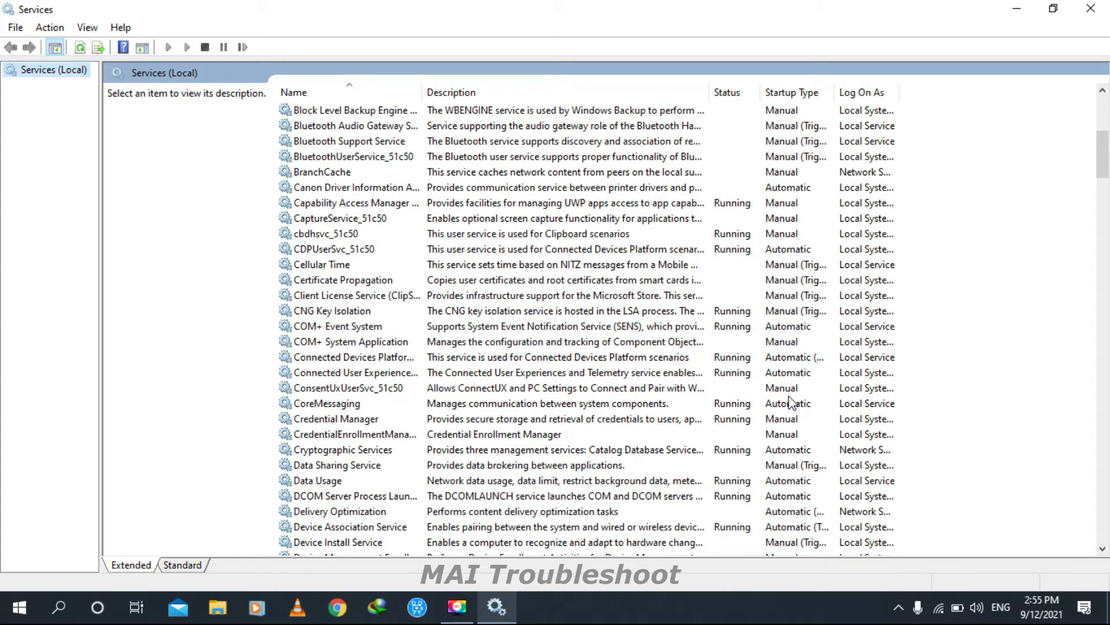
pyautogui.scroll(-10, 792, 403)
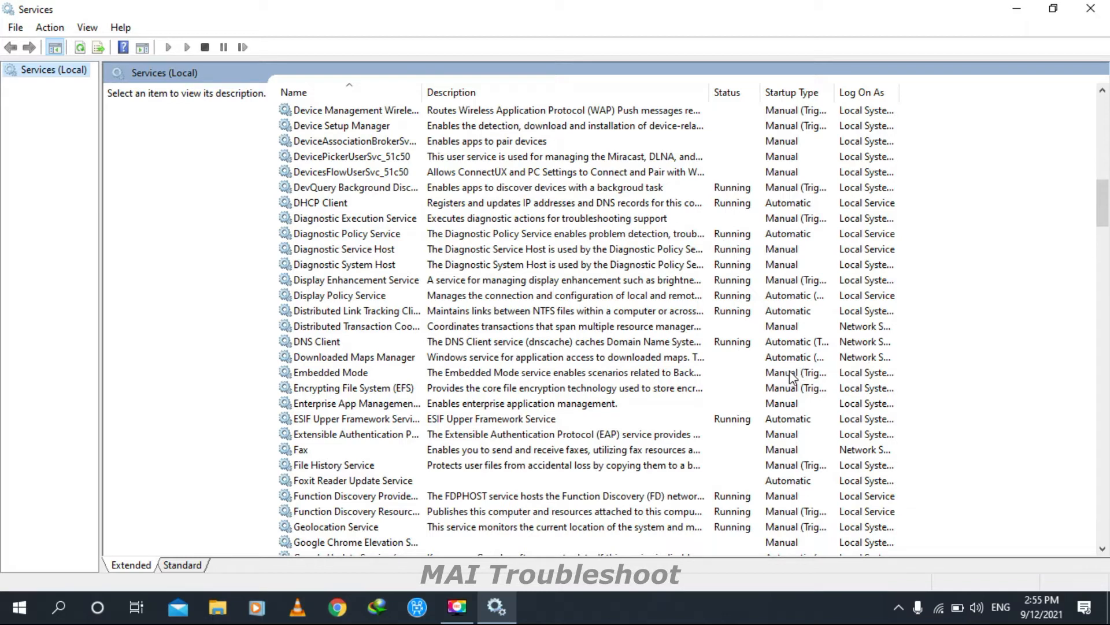
# - Set the startup type of Foxit Reader Update Service to Disabled and apply the change
pyautogui.doubleClick(325, 488)
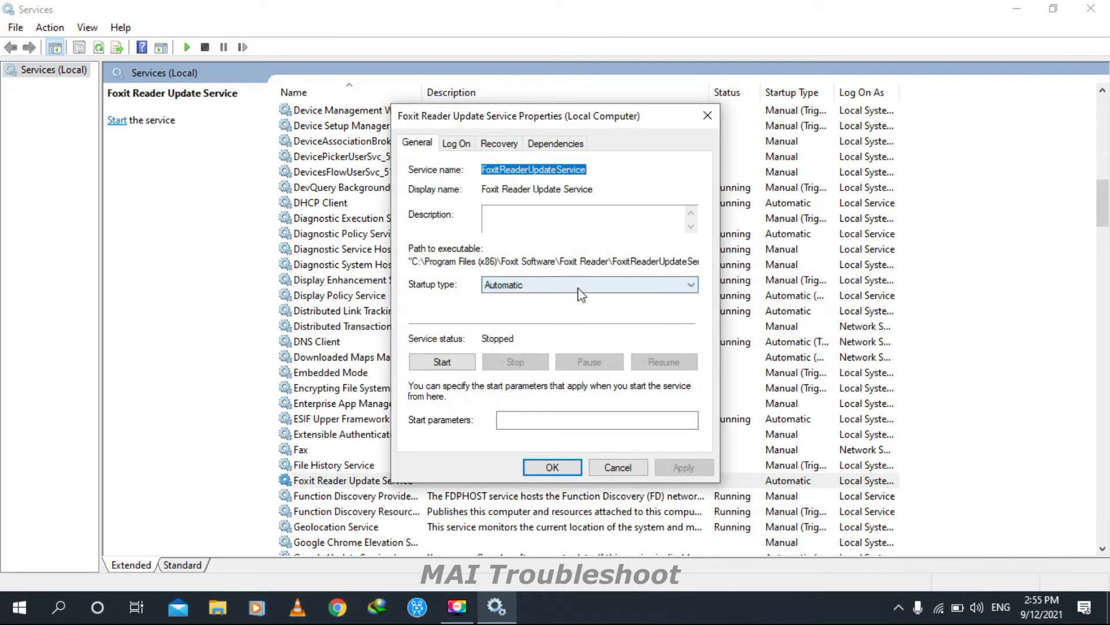
pyautogui.click(570, 284)
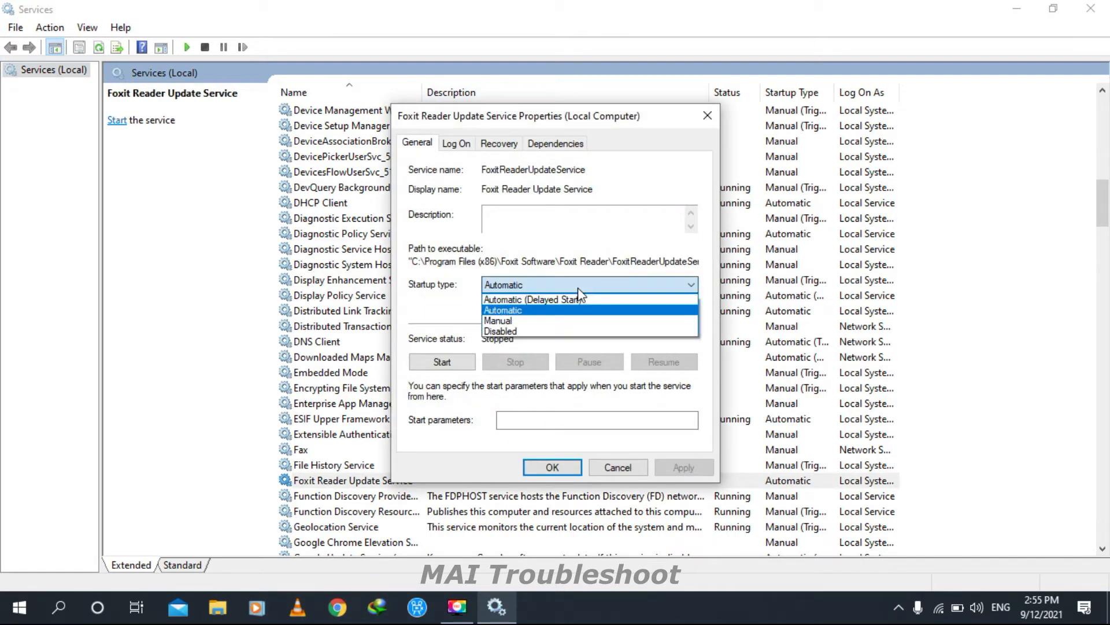
pyautogui.click(560, 332)
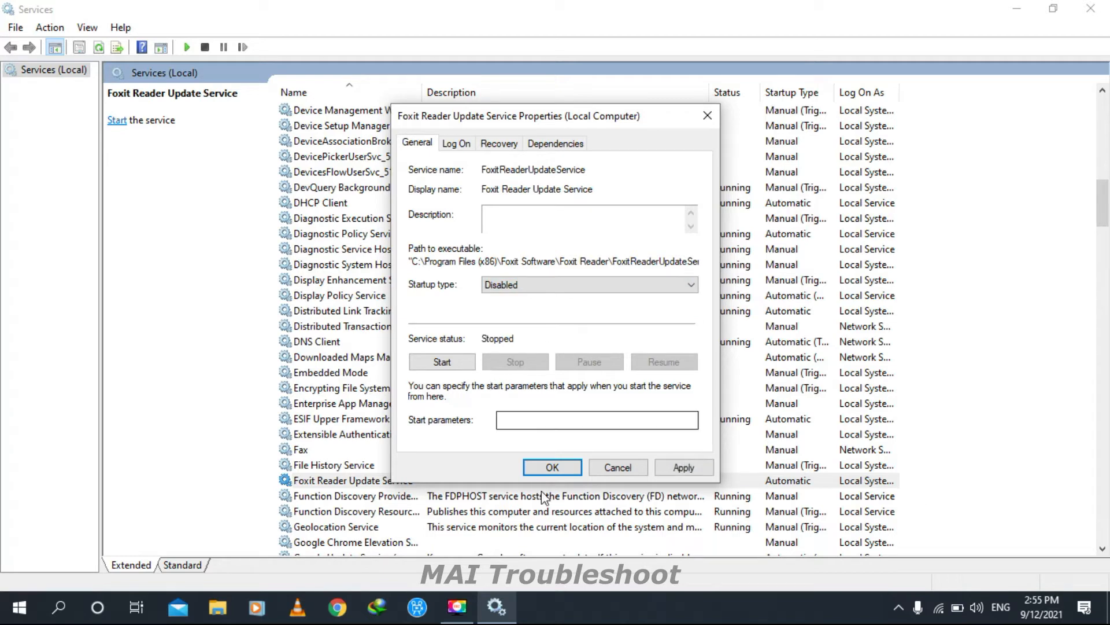
pyautogui.click(681, 467)
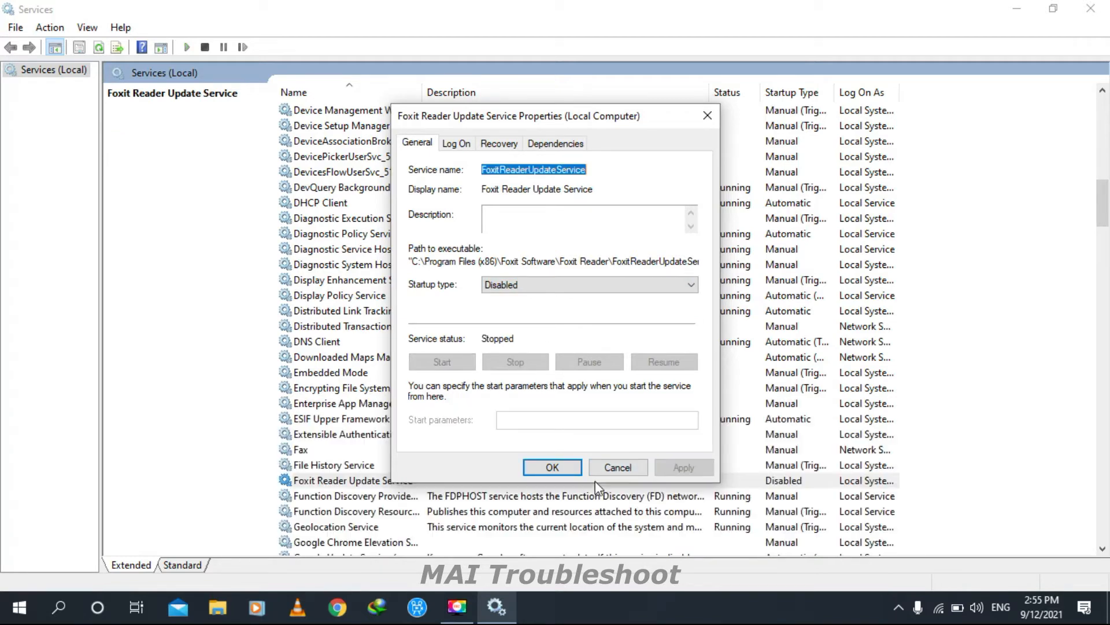
# - Close the Foxit Reader Update Service properties and check the service's startup type in the services list
pyautogui.click(552, 468)
pyautogui.click(782, 482)
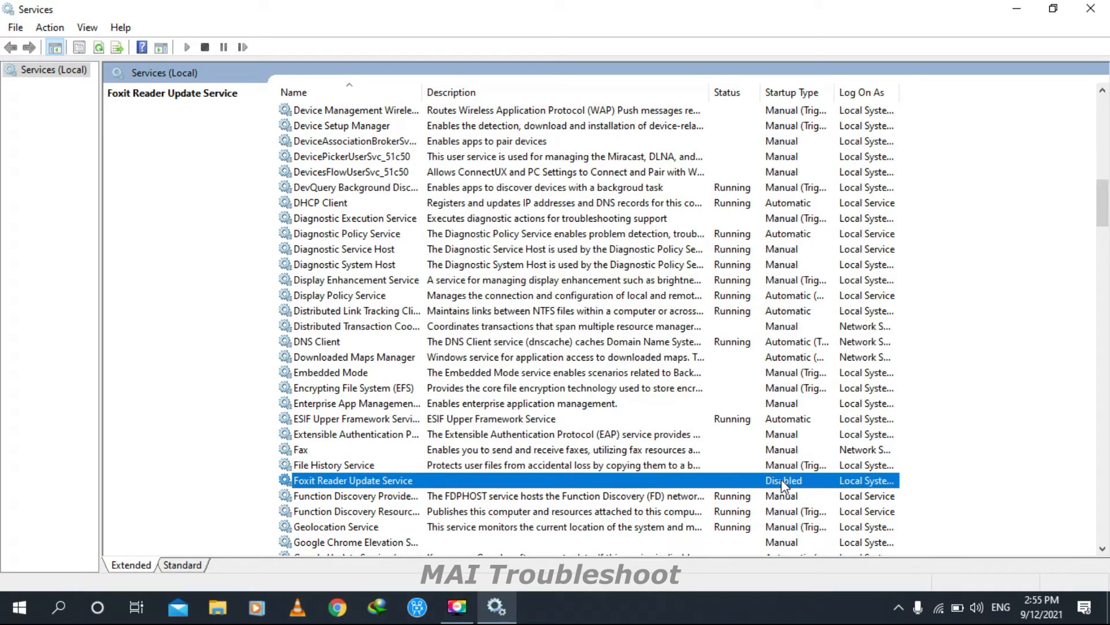
pyautogui.scroll(-4, 781, 480)
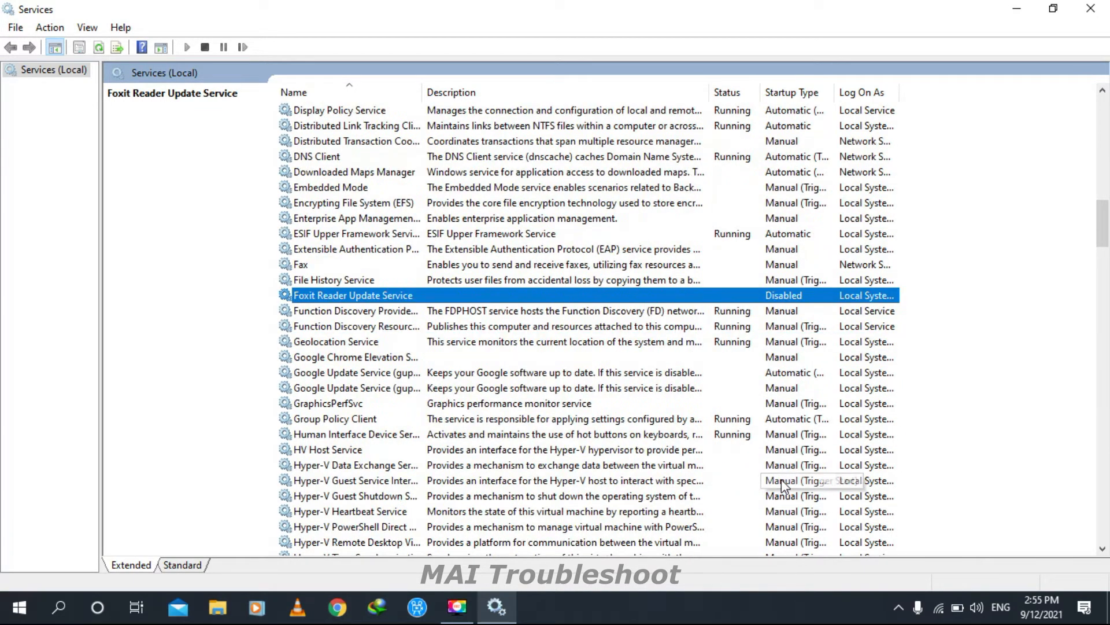
# - Switch the startup type of Foxit Reader Update Service to Manual and back to Disabled, and confirm the properties
pyautogui.doubleClick(776, 299)
pyautogui.click(537, 288)
pyautogui.click(519, 323)
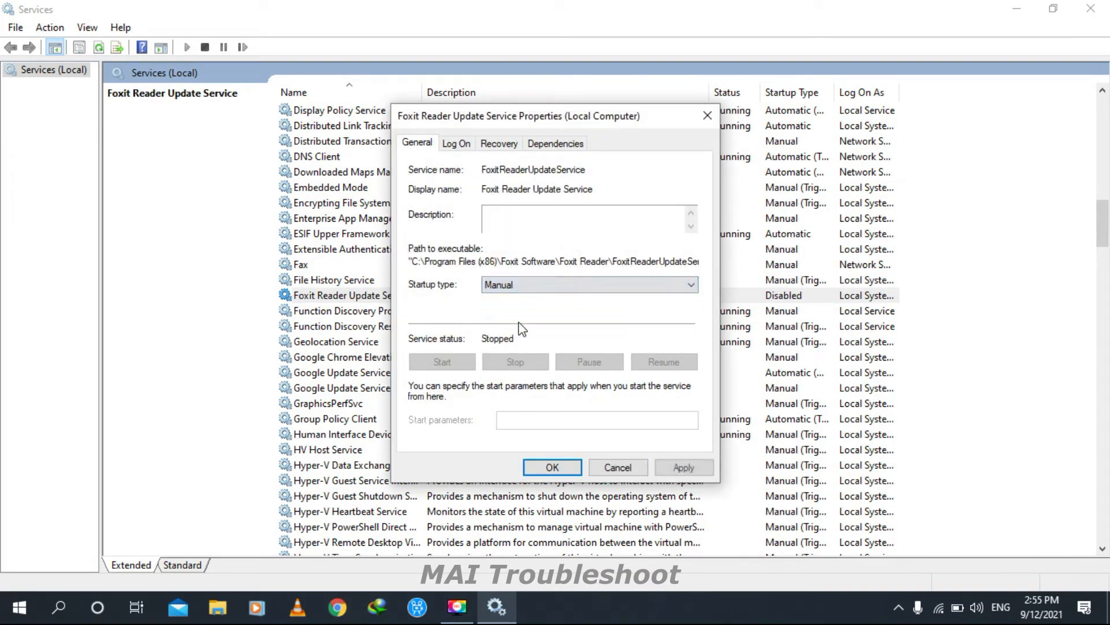
pyautogui.click(555, 284)
pyautogui.click(555, 330)
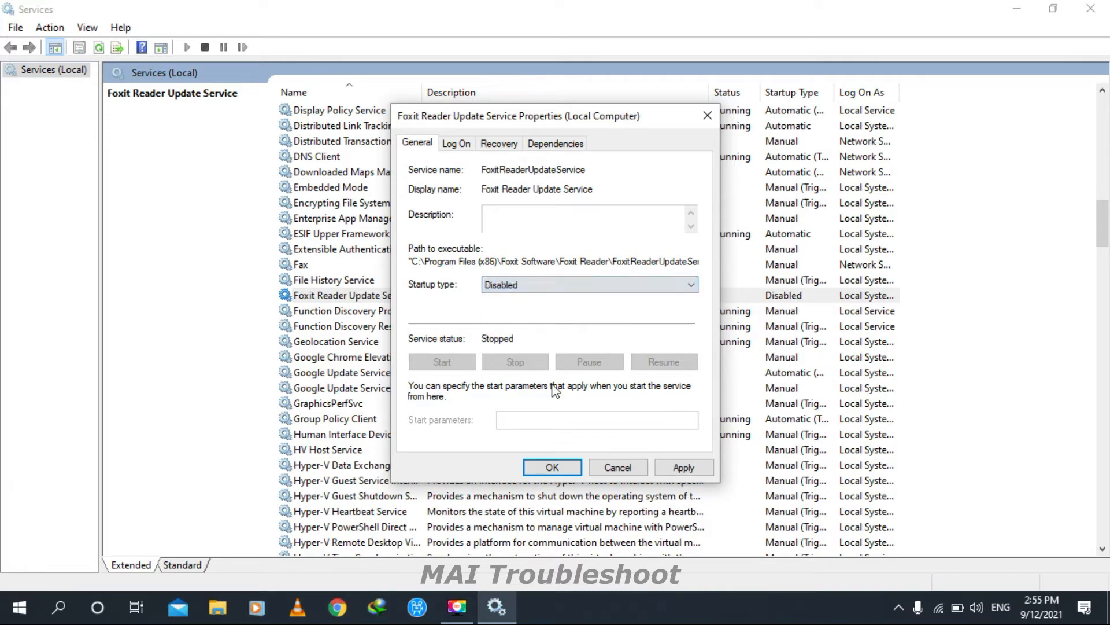
pyautogui.click(552, 466)
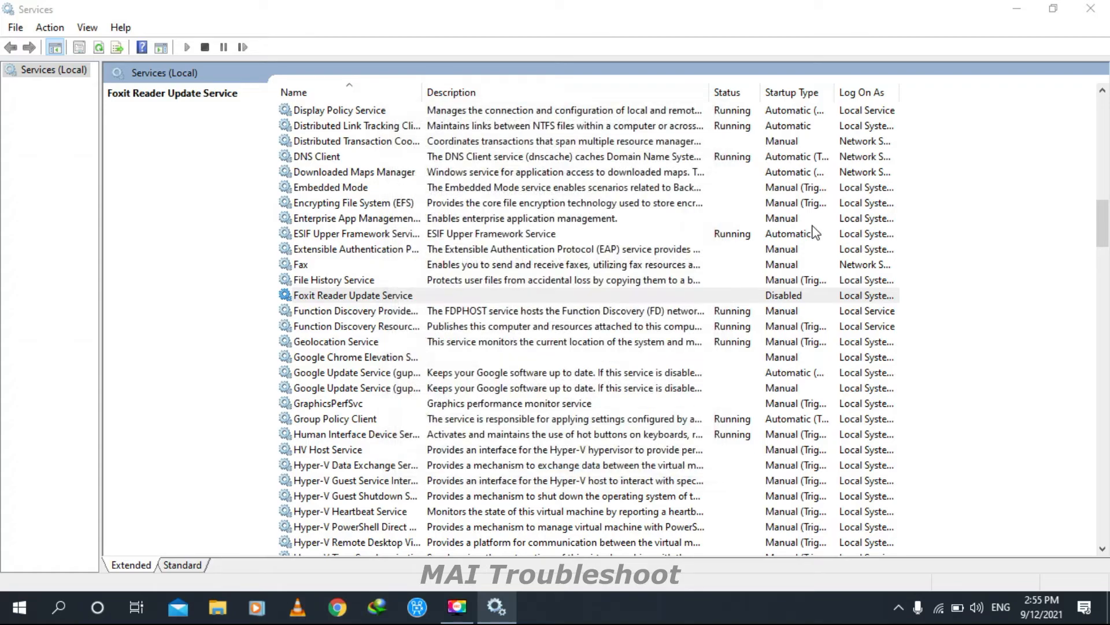
# - Close the Services console and refresh the desktop
pyautogui.click(1091, 8)
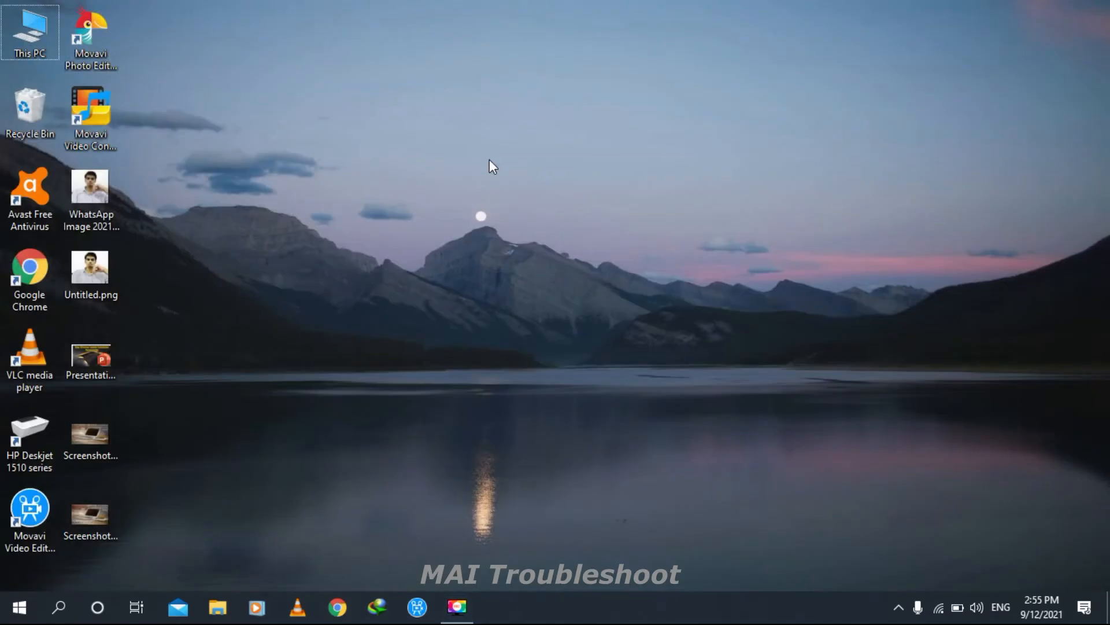
pyautogui.rightClick(489, 160)
pyautogui.click(519, 207)
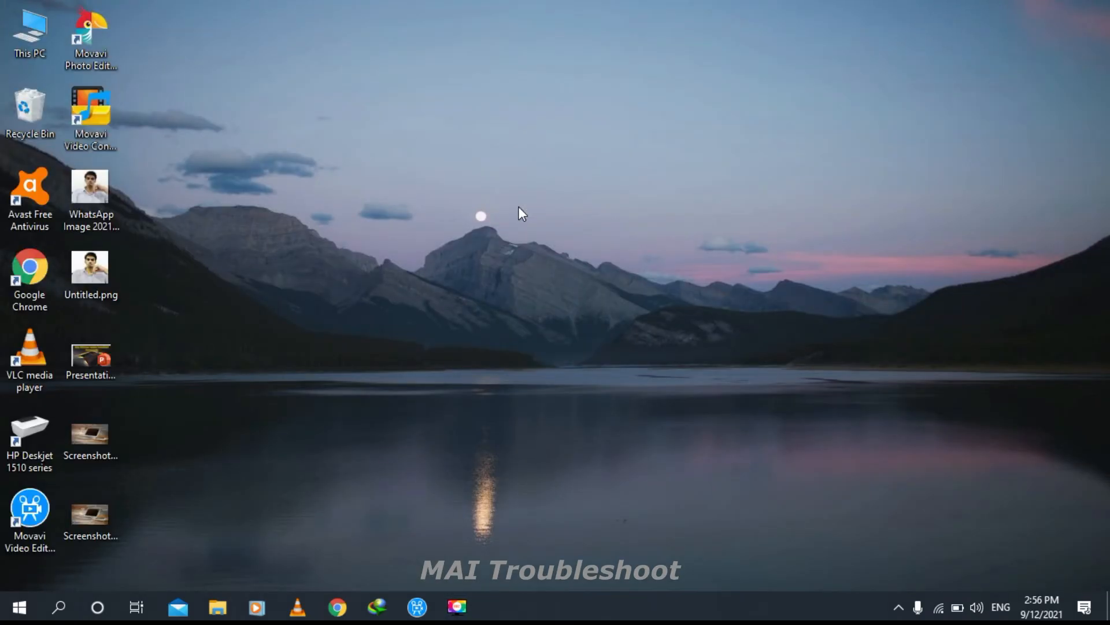
# - Open Device Manager by searching for "device", and look through the device categories as far as Sound, video and game controllers
pyautogui.press('super')
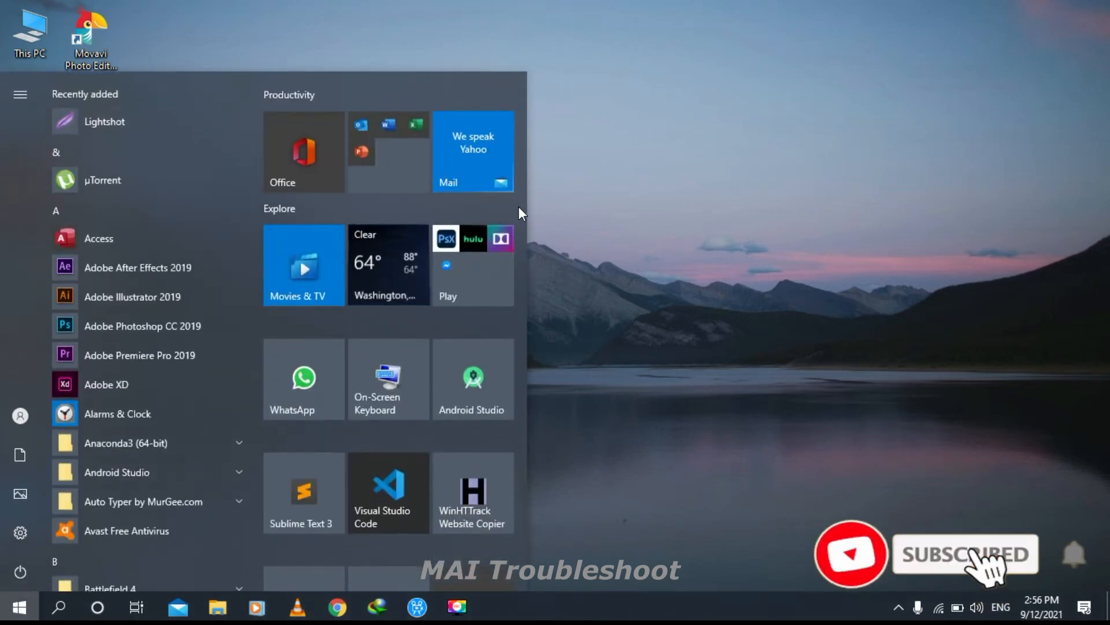
pyautogui.write('device')
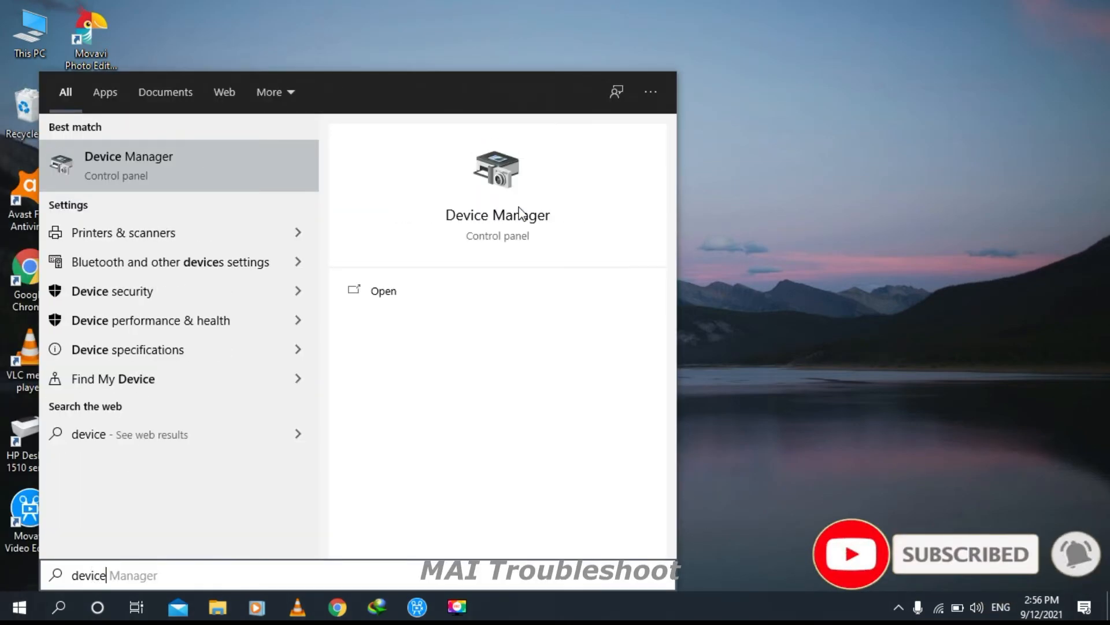
pyautogui.press('Return')
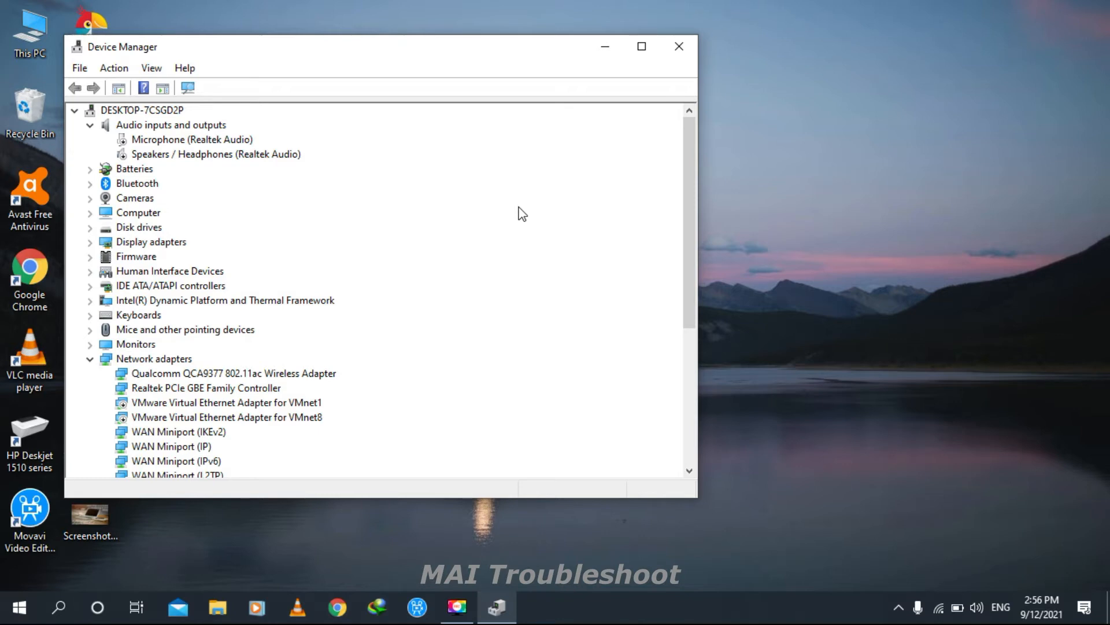
pyautogui.scroll(-1, 308, 328)
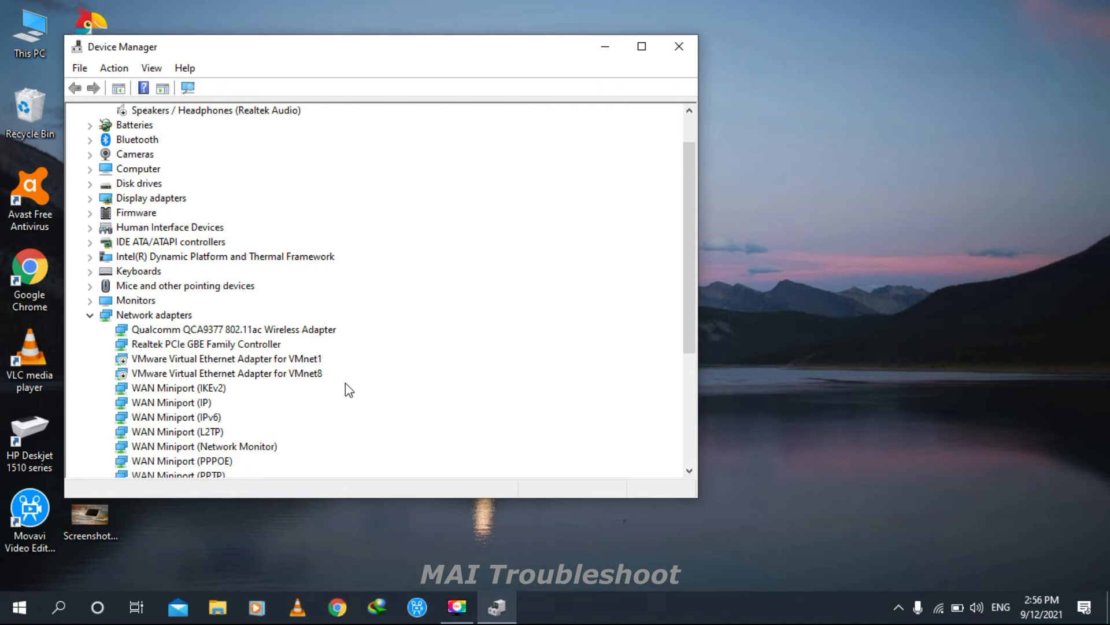
pyautogui.scroll(-4, 249, 458)
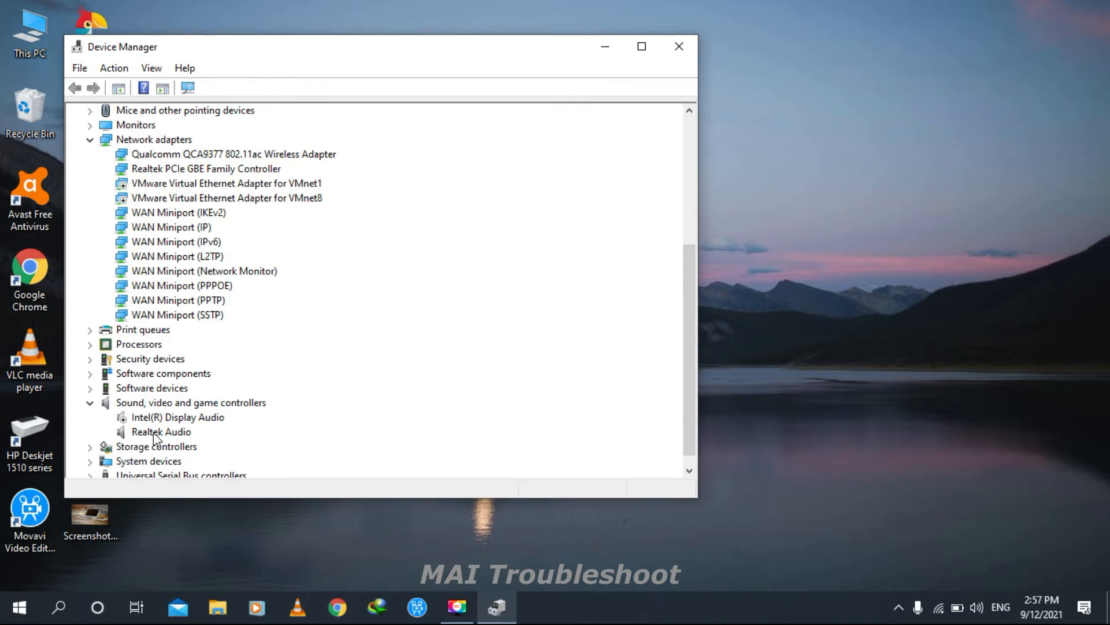
# - Show the Hardware Ids property in the Realtek Audio device's details and copy the first value
pyautogui.rightClick(153, 433)
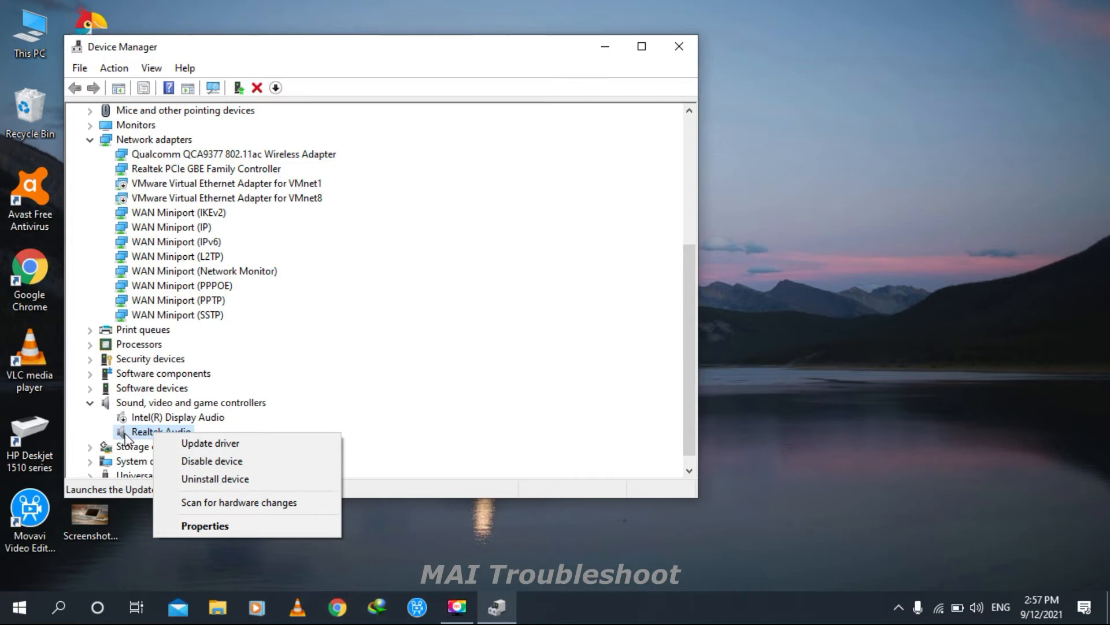
pyautogui.click(199, 525)
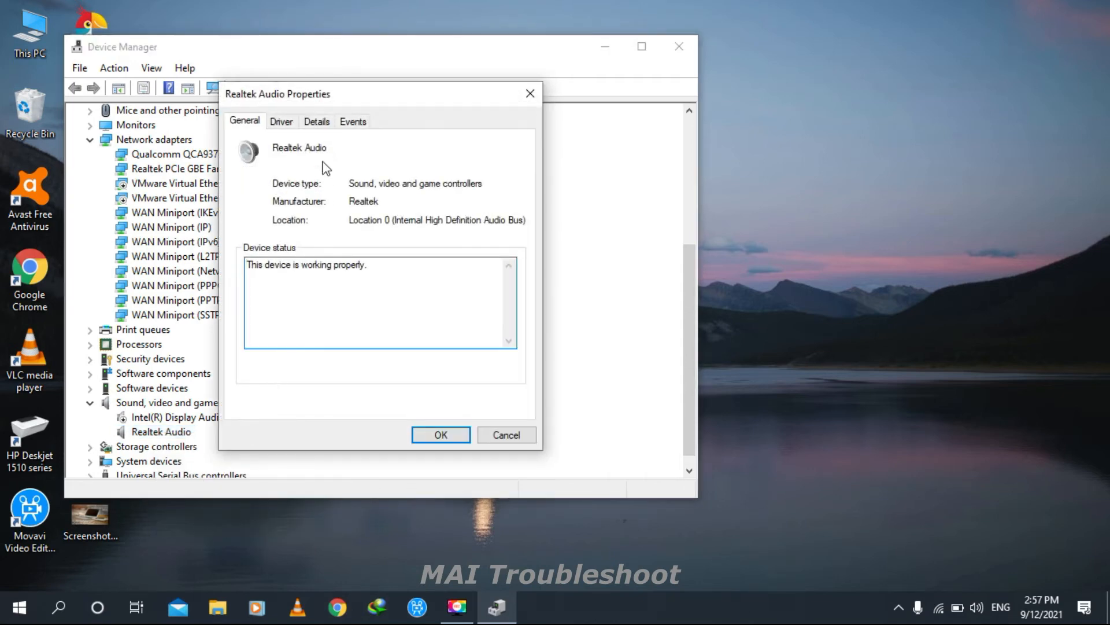
pyautogui.click(327, 123)
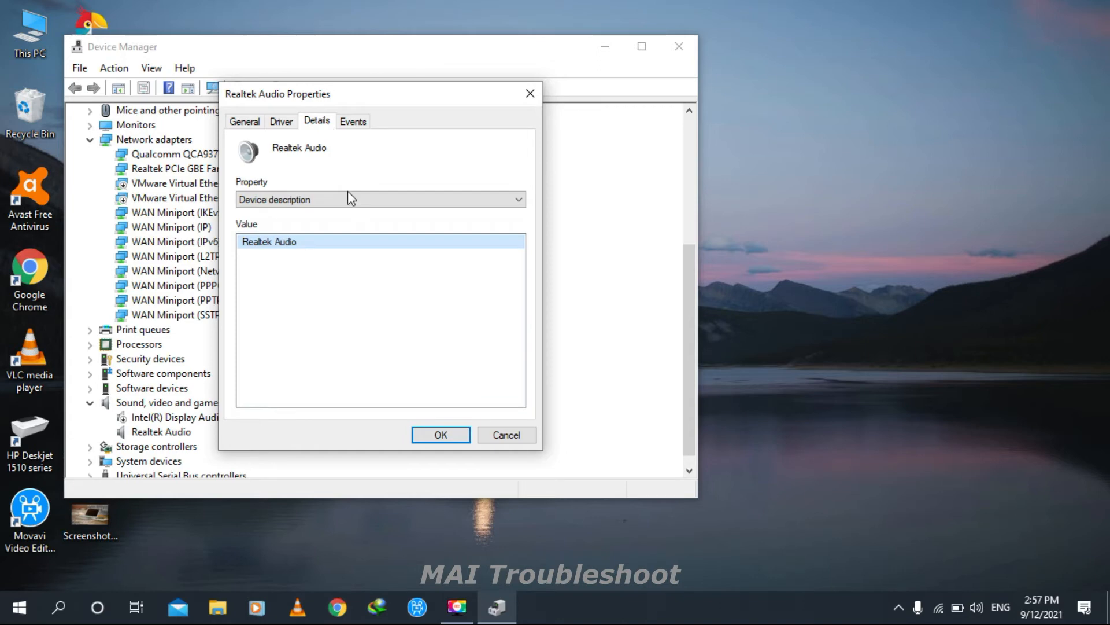
pyautogui.click(293, 199)
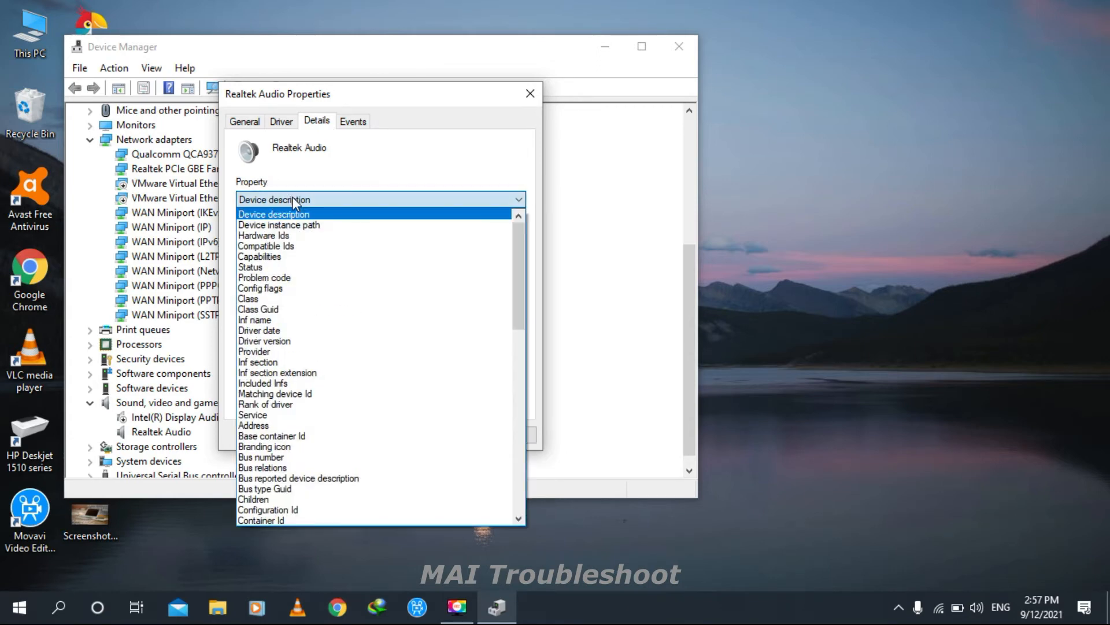
pyautogui.click(283, 235)
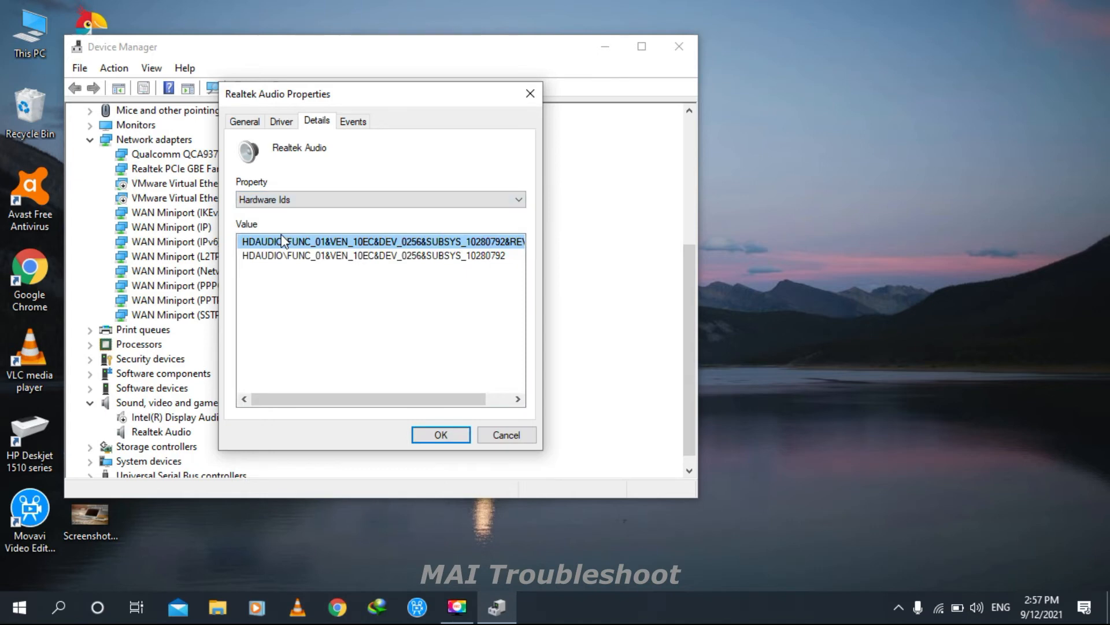
pyautogui.rightClick(311, 243)
pyautogui.click(339, 247)
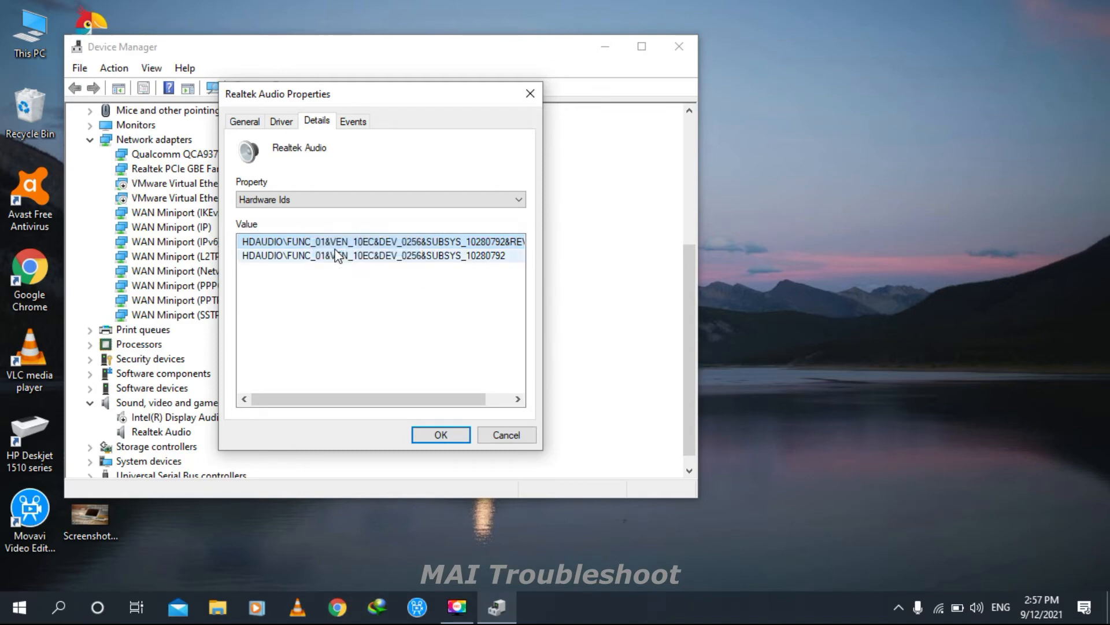
# - Switch to Chrome and search Google for the copied Realtek Audio hardware ID
pyautogui.click(337, 607)
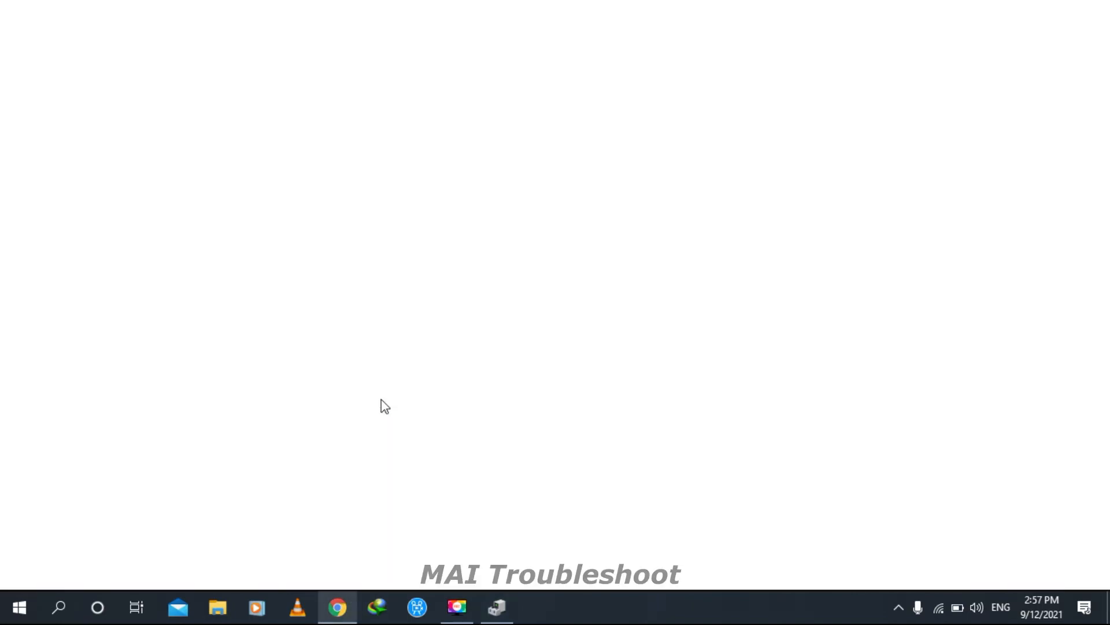
pyautogui.hotkey('ctrl', 'v')
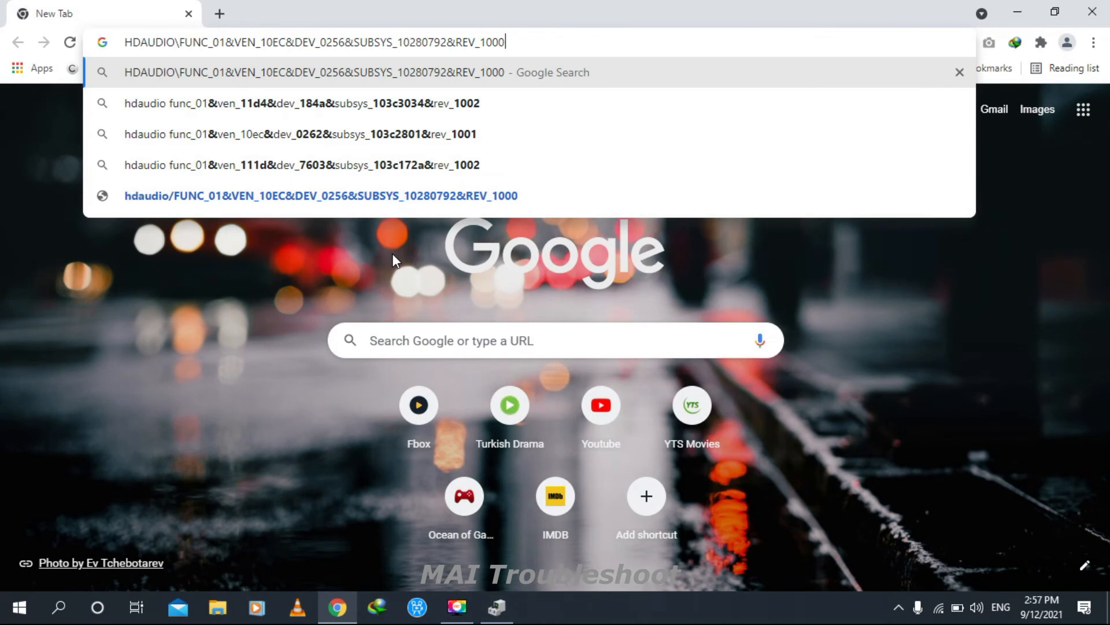
pyautogui.press('Return')
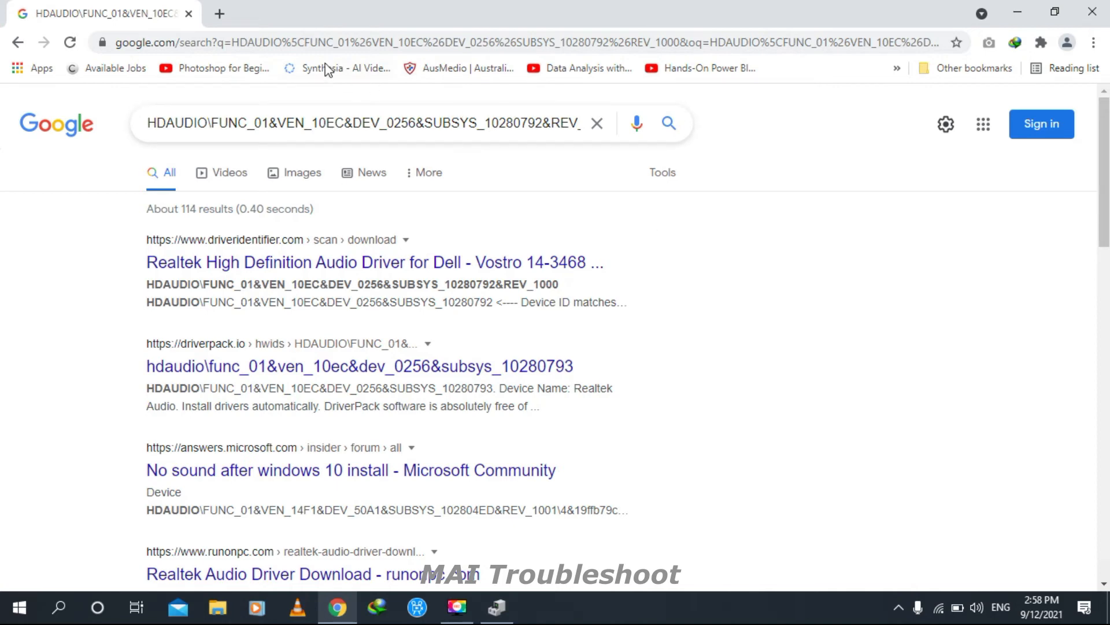
# - Close Chrome, the Realtek Audio properties and Device Manager, and refresh the desktop
pyautogui.click(1088, 11)
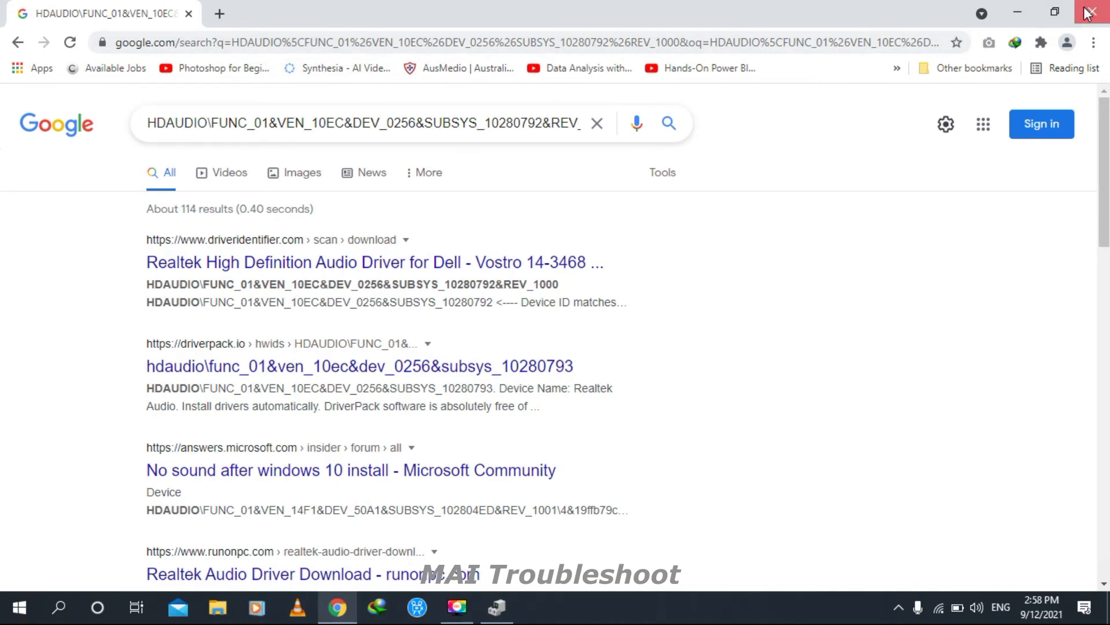
pyautogui.click(441, 434)
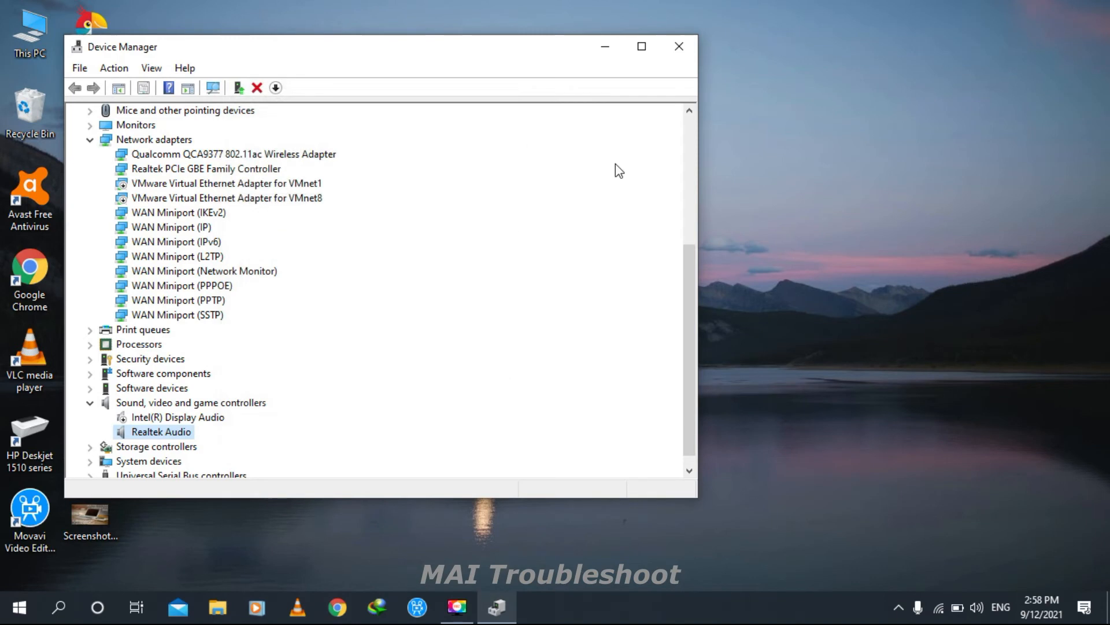
pyautogui.click(679, 47)
pyautogui.rightClick(450, 176)
pyautogui.click(488, 221)
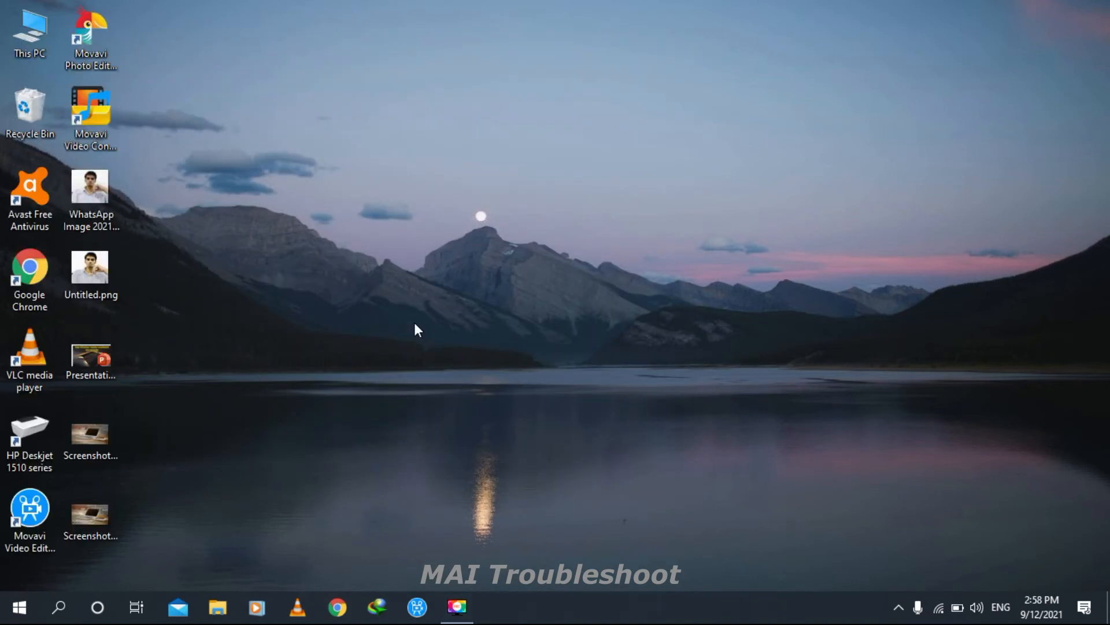
# - Start Disk Cleanup from the properties of Local Disk (C:) and review the file categories offered for deletion
pyautogui.doubleClick(29, 32)
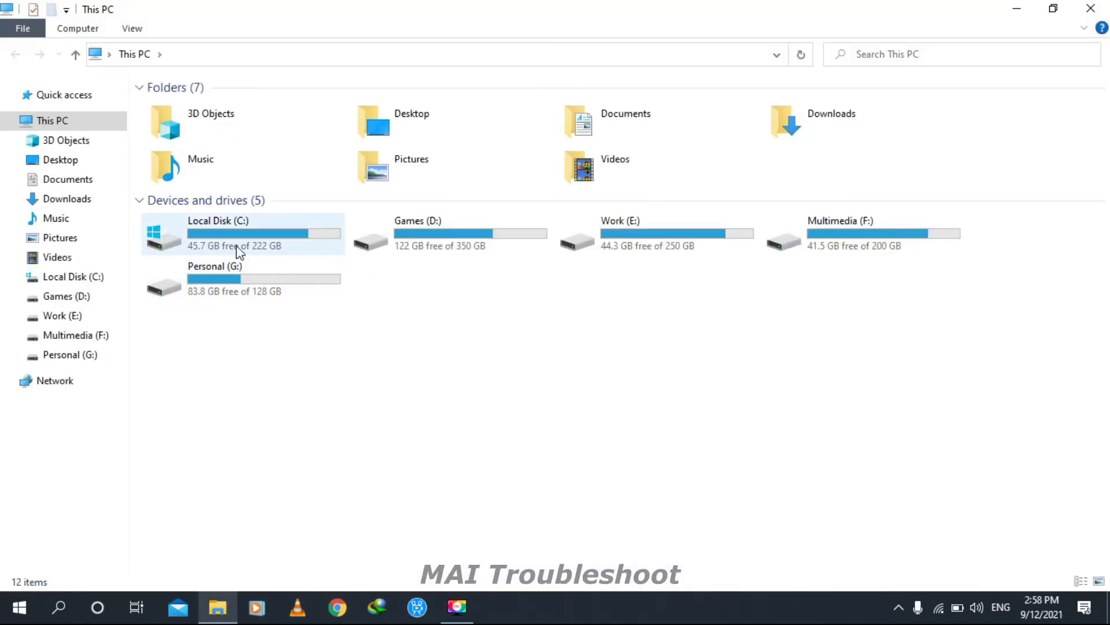
pyautogui.rightClick(237, 247)
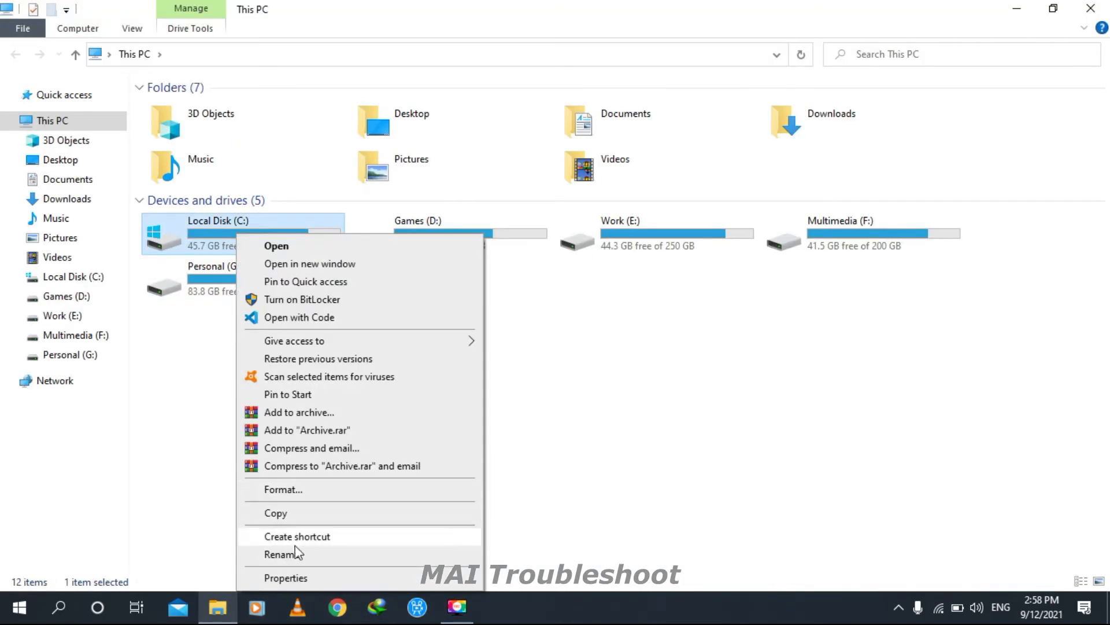
pyautogui.click(302, 578)
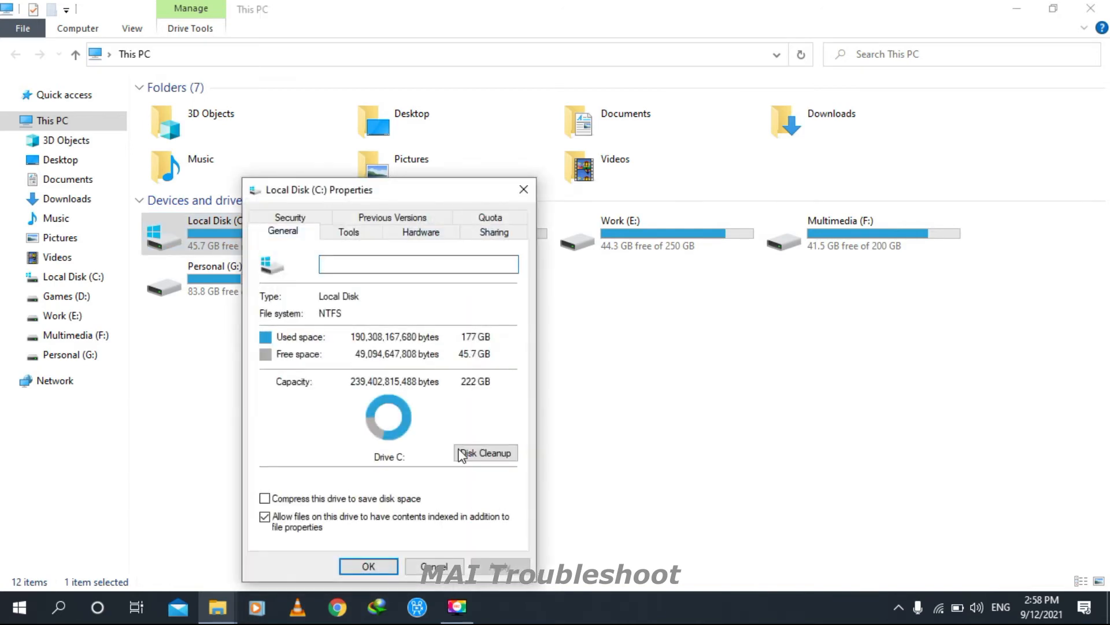
pyautogui.click(479, 453)
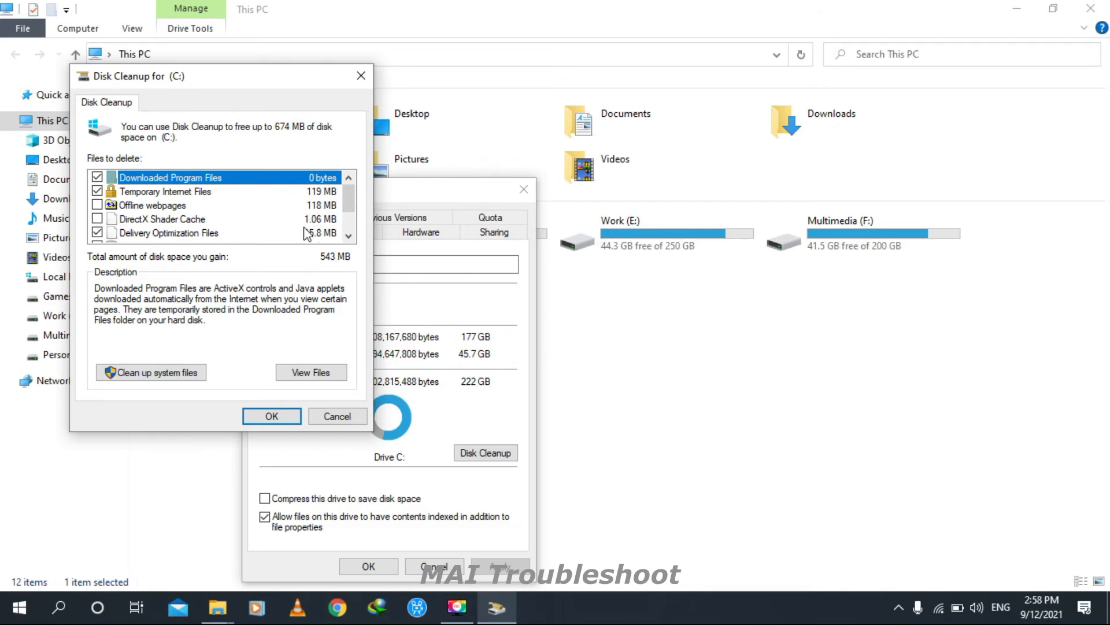
pyautogui.scroll(-1, 306, 234)
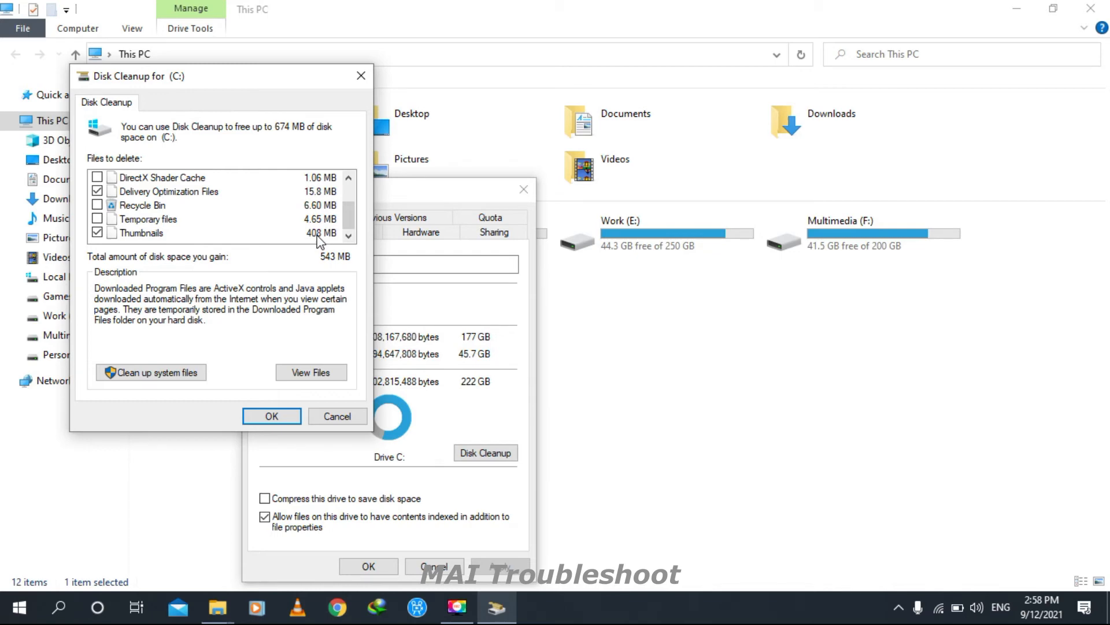
# - Try to delete the preselected Disk Cleanup files, cancel the cleanup, and close the drive properties and This PC
pyautogui.click(272, 417)
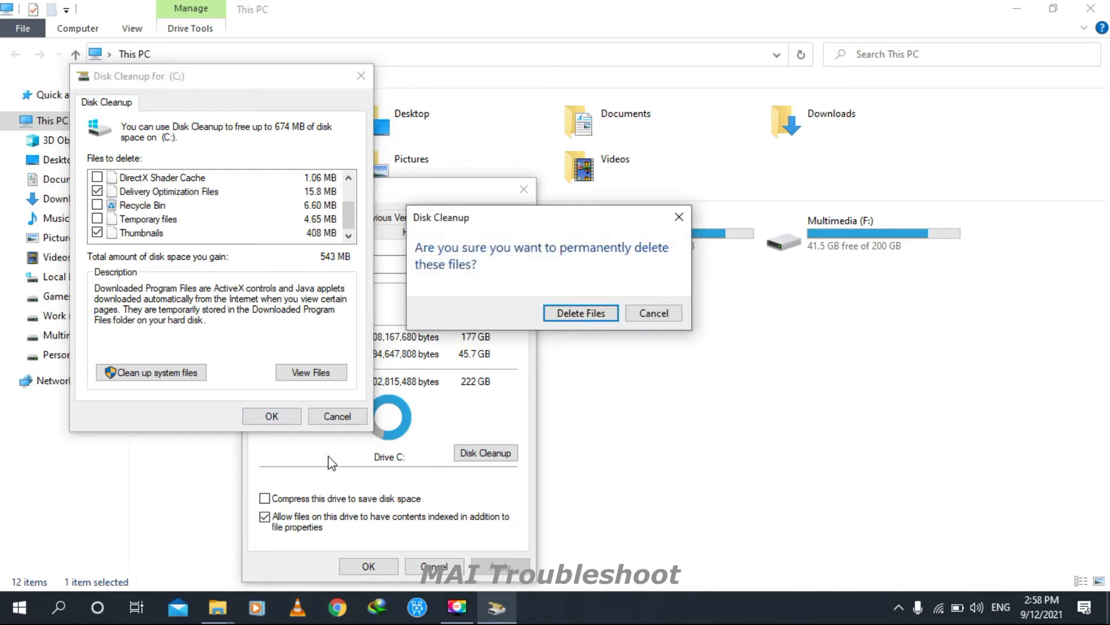
pyautogui.click(653, 318)
pyautogui.click(342, 417)
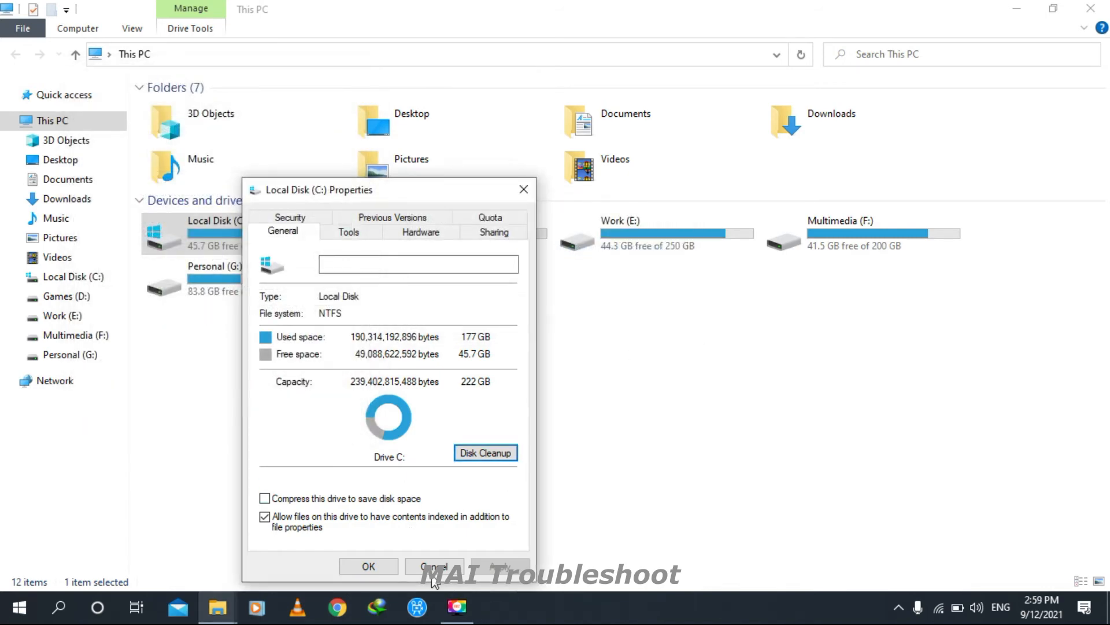
pyautogui.click(380, 567)
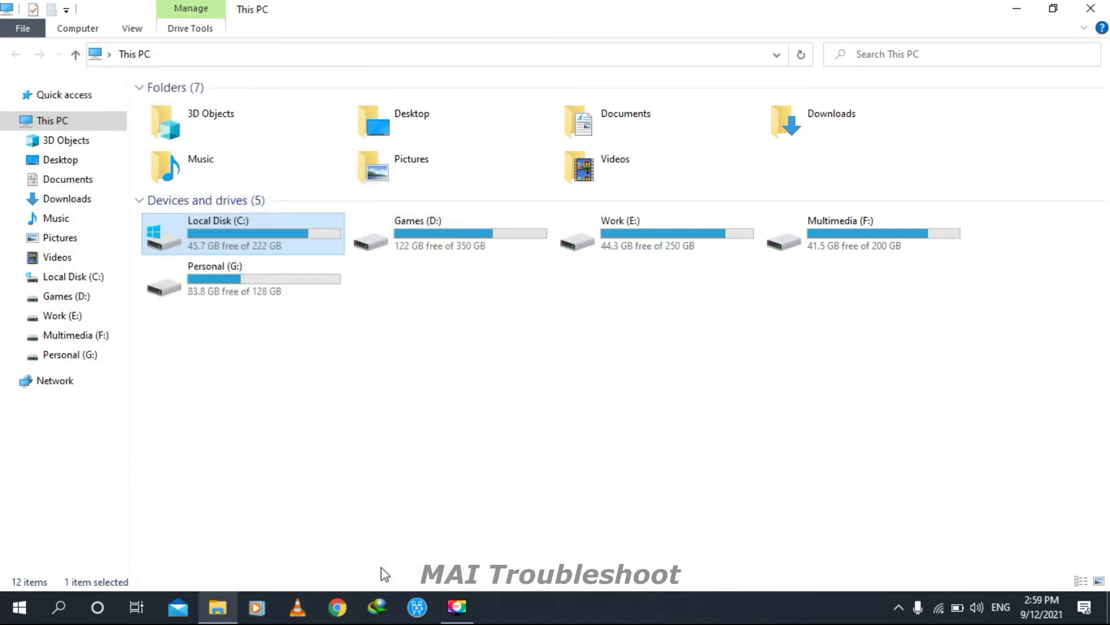
pyautogui.click(1091, 8)
# - Open Windows Settings, search for "storage", and open the Storage settings page
pyautogui.press('super')
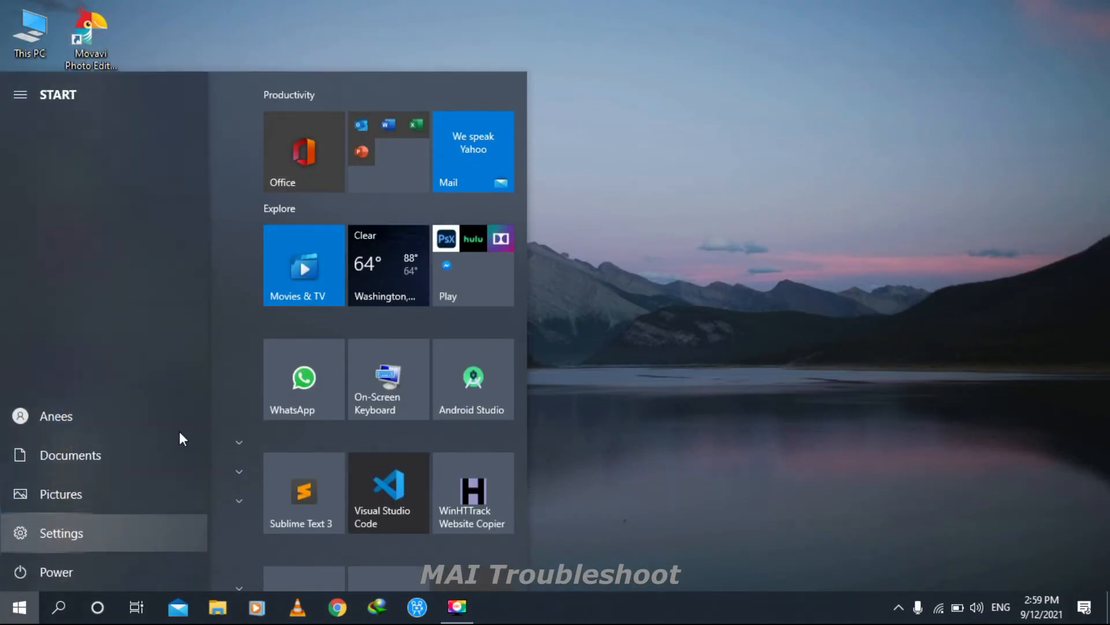
pyautogui.click(30, 532)
pyautogui.write('storage')
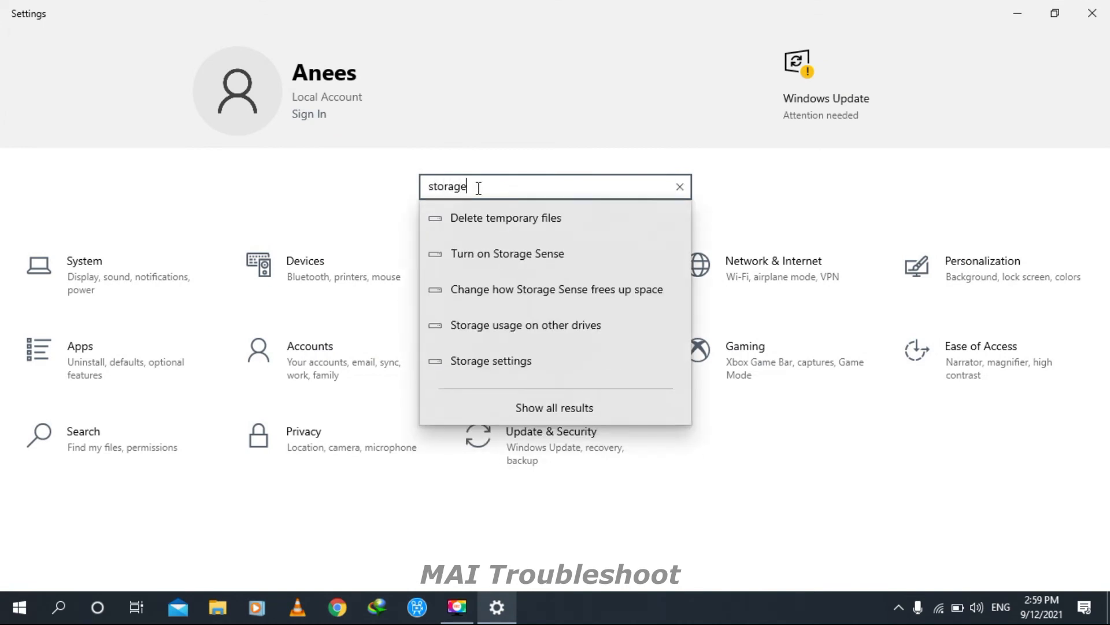
pyautogui.click(522, 359)
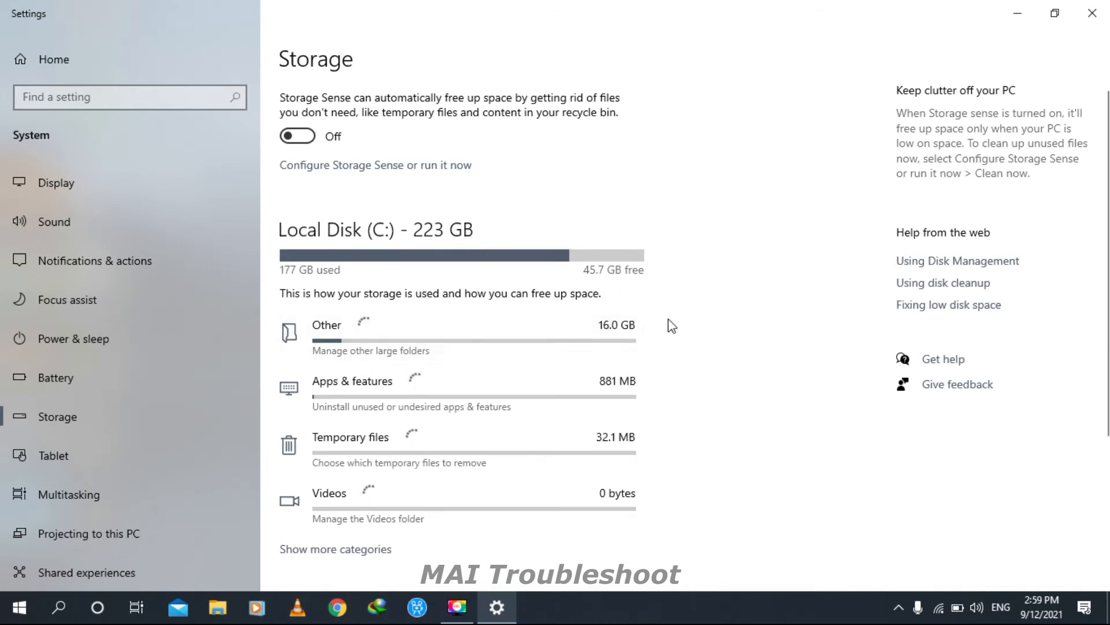
# - Expand the storage categories of Local Disk (C:) to the full list and review the space used by each
pyautogui.scroll(-1, 702, 340)
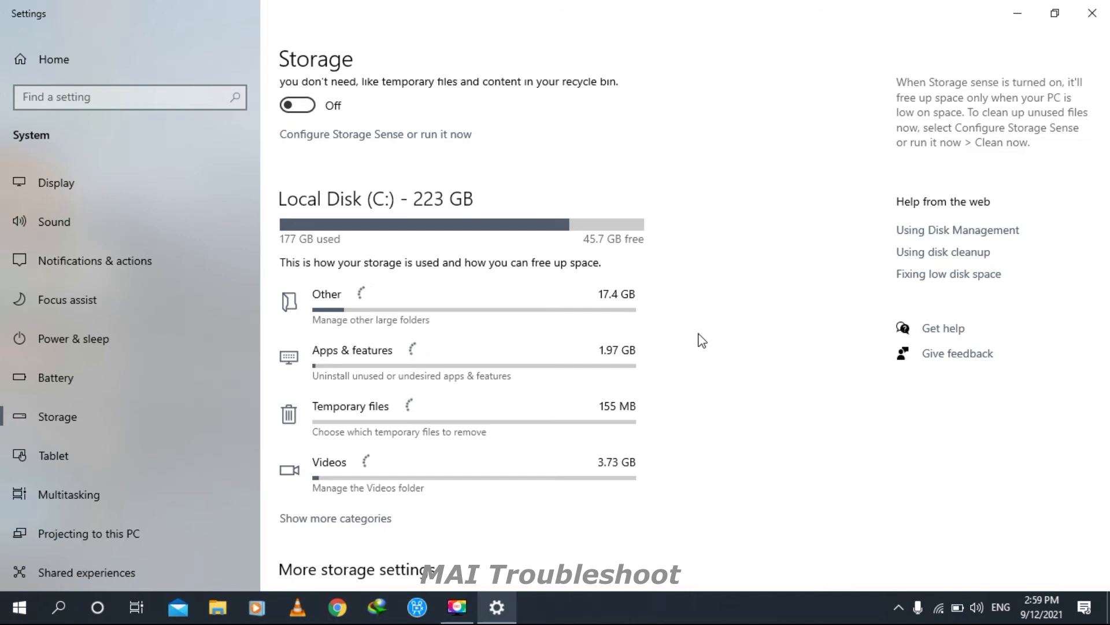
pyautogui.scroll(-5, 702, 340)
pyautogui.scroll(8, 701, 340)
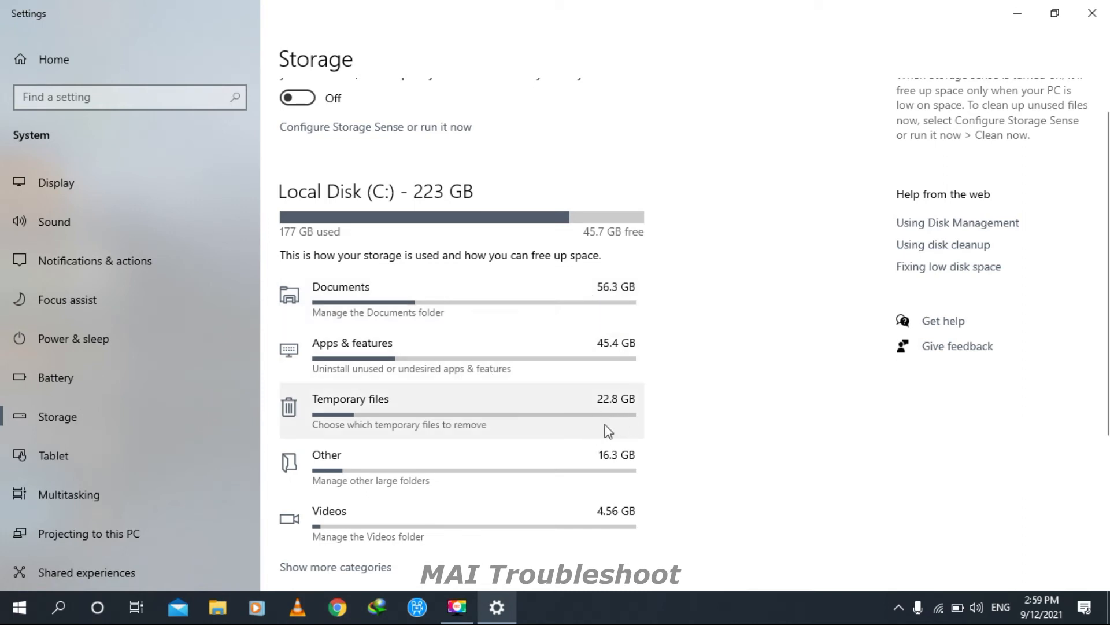
pyautogui.scroll(-1, 607, 471)
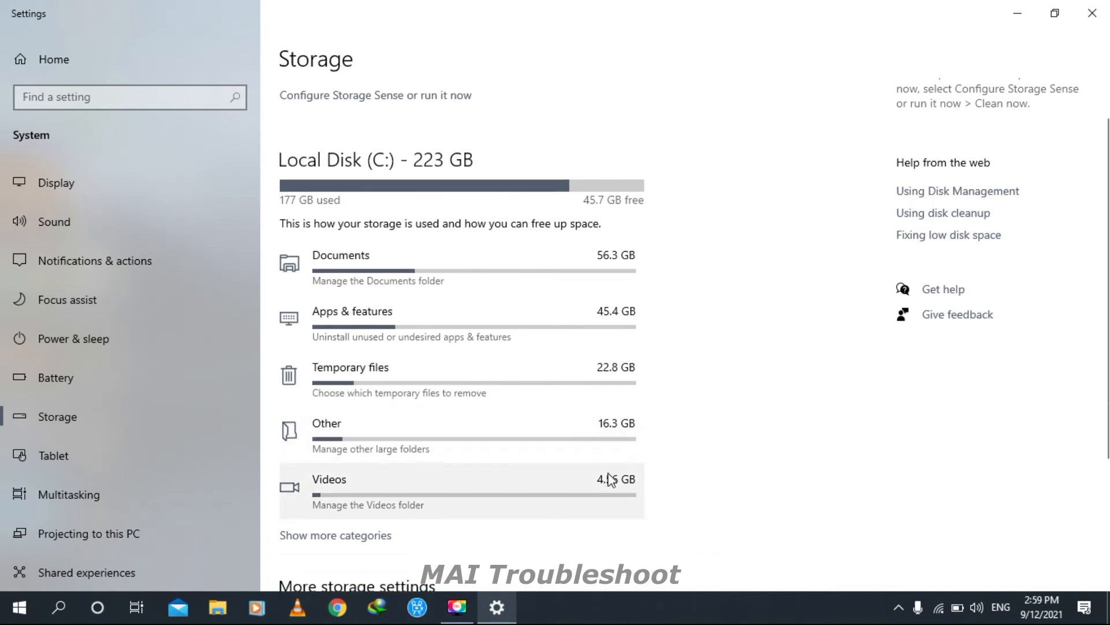
pyautogui.scroll(-3, 686, 493)
pyautogui.scroll(-1, 688, 499)
pyautogui.click(312, 374)
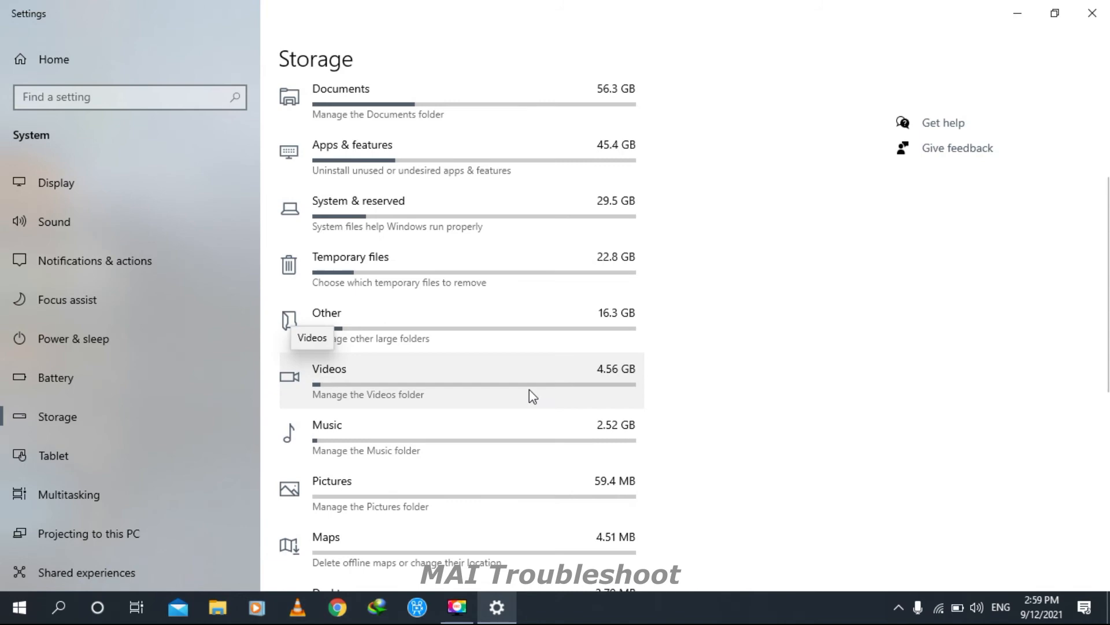
pyautogui.scroll(-8, 856, 422)
pyautogui.scroll(12, 856, 421)
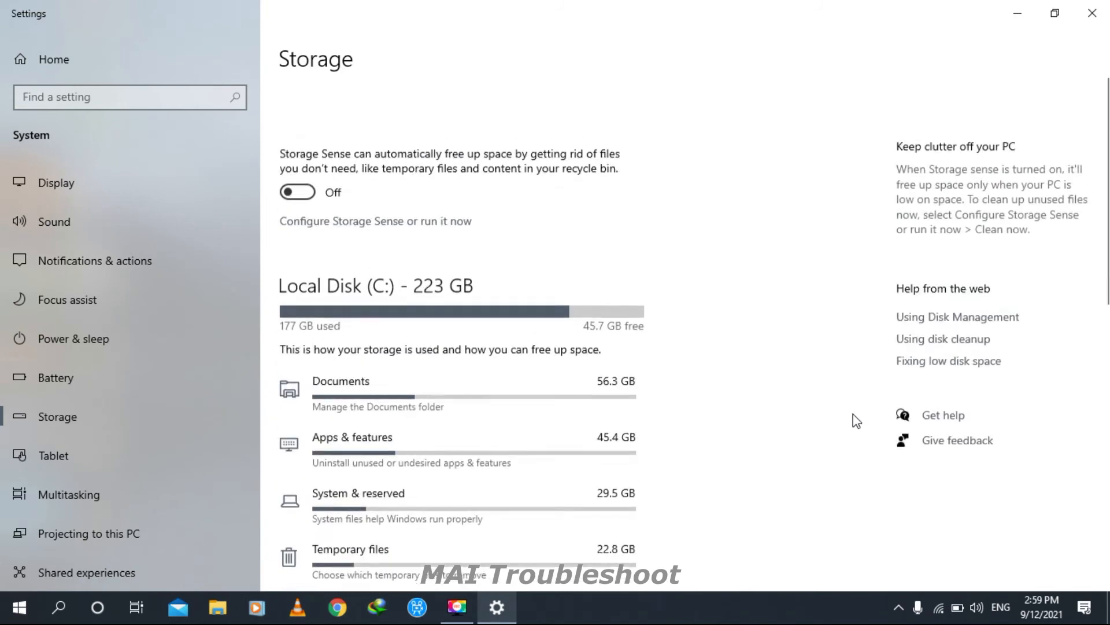
pyautogui.scroll(-1, 855, 420)
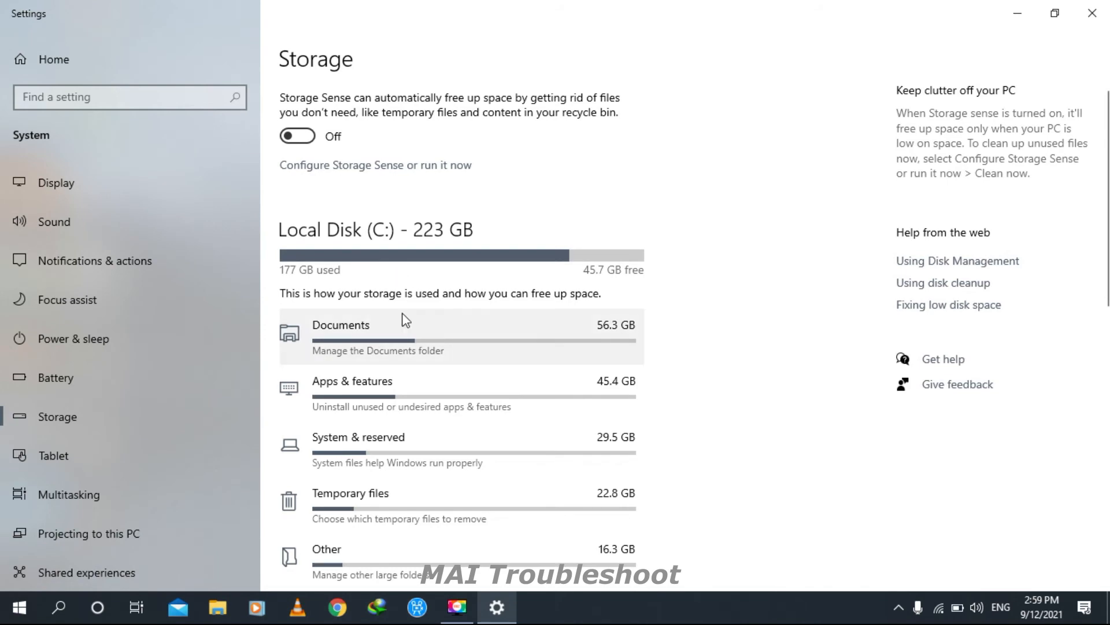
# - Open the Temporary files category of Local Disk (C:) and review which file types are offered for removal
pyautogui.scroll(-3, 404, 317)
pyautogui.click(367, 334)
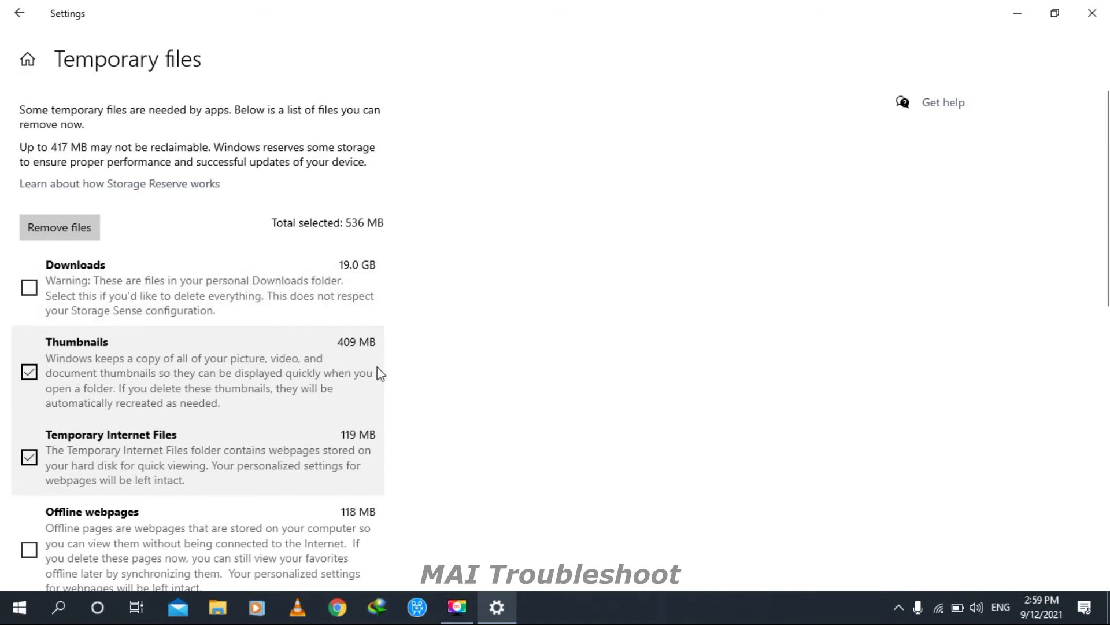
pyautogui.scroll(-3, 377, 366)
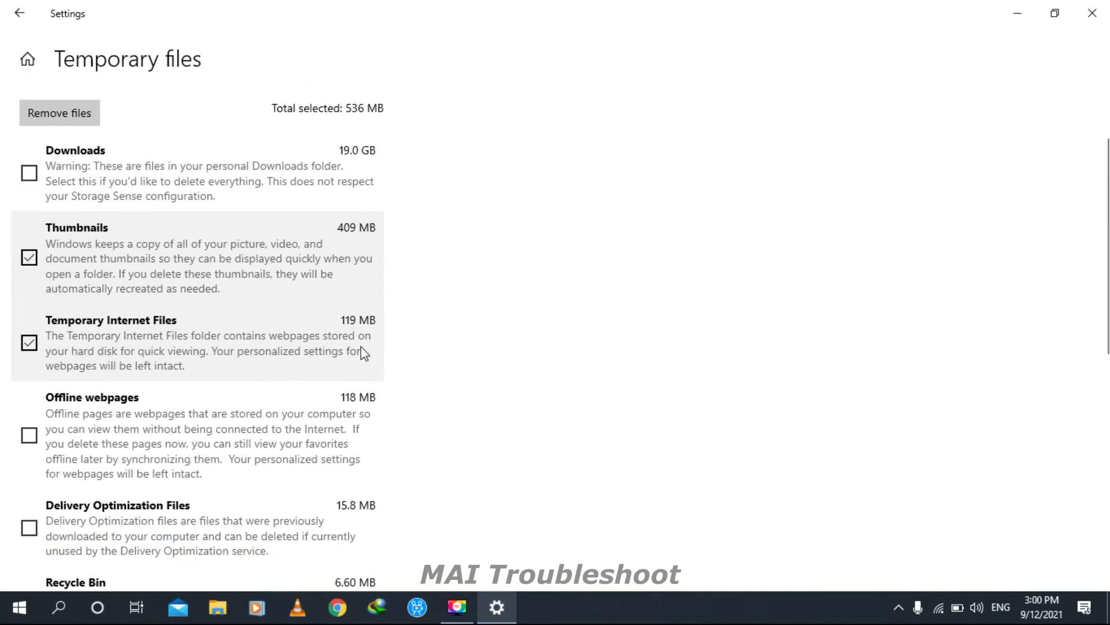
pyautogui.scroll(-4, 347, 441)
pyautogui.scroll(-3, 342, 442)
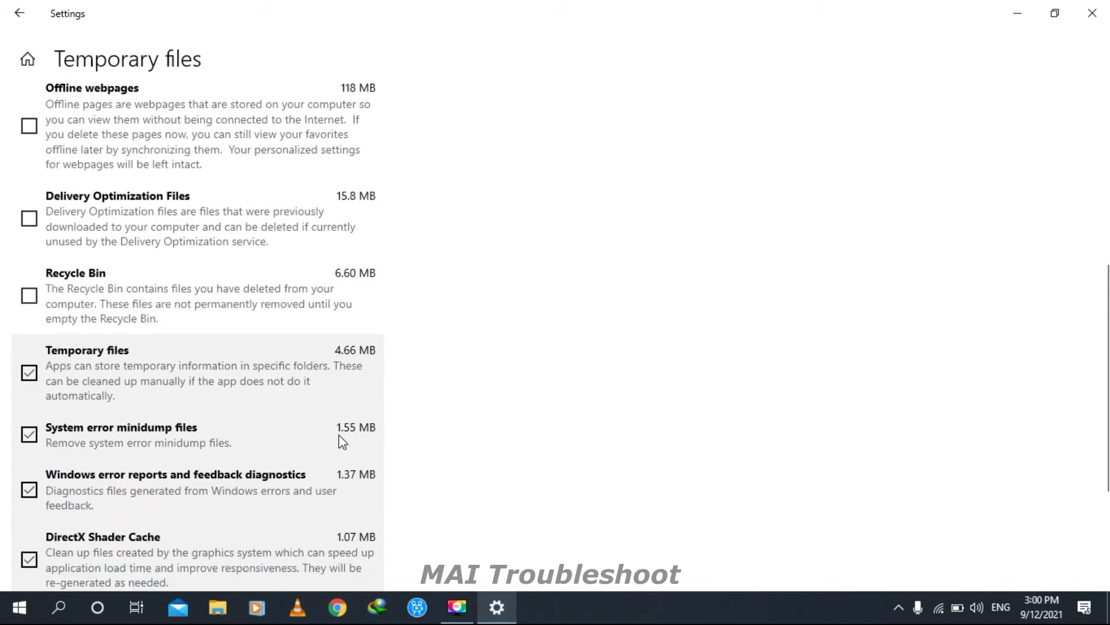
pyautogui.scroll(-3, 343, 442)
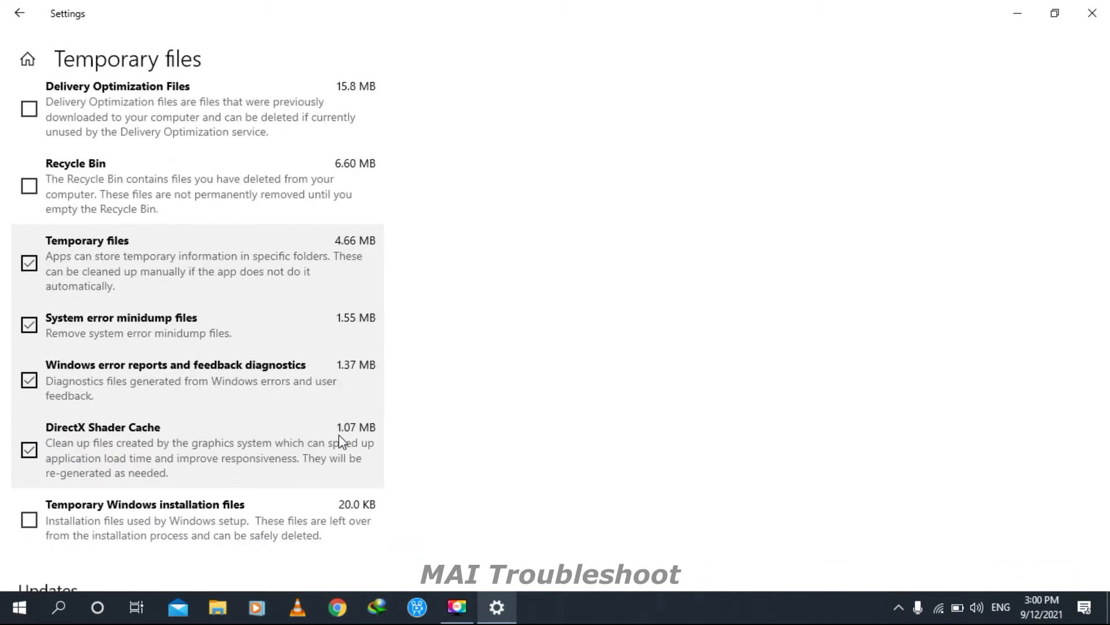
pyautogui.scroll(-2, 342, 442)
pyautogui.scroll(15, 337, 441)
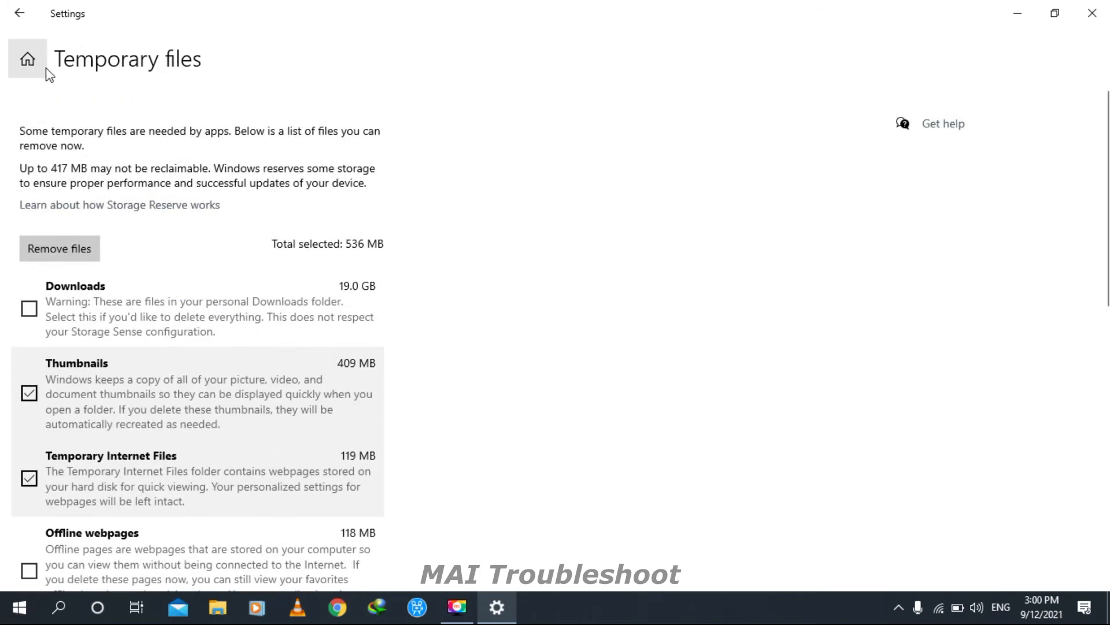
# - Close the Settings window and refresh the desktop
pyautogui.click(1092, 13)
pyautogui.rightClick(650, 189)
pyautogui.click(676, 238)
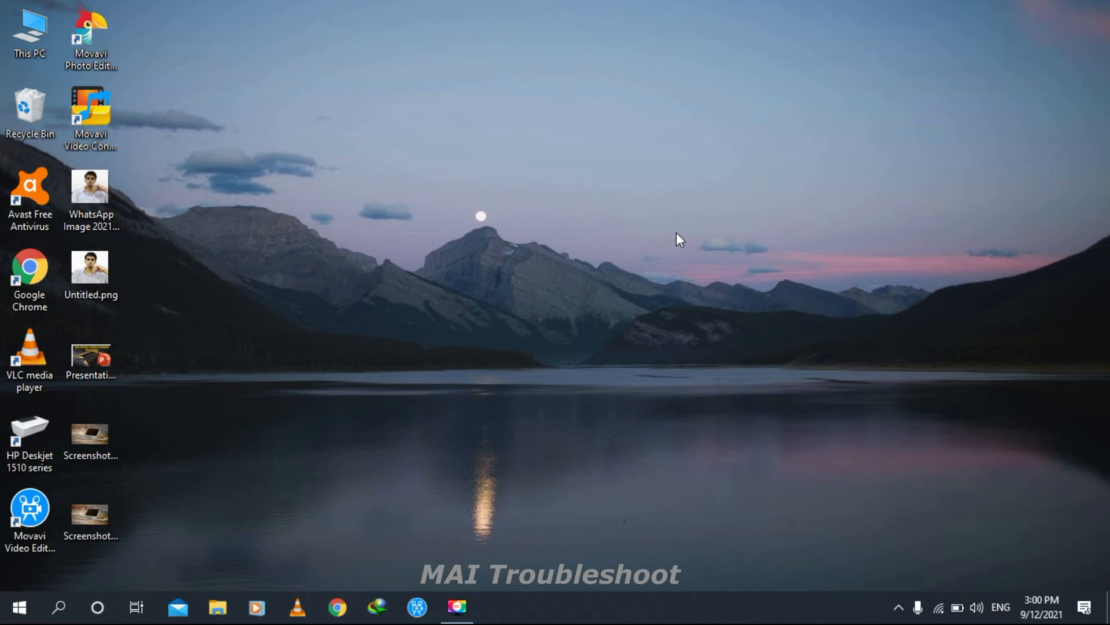
# - Open Windows Settings, search for "apps", open Default apps, and switch to the Apps & features page
pyautogui.press('super')
pyautogui.click(25, 529)
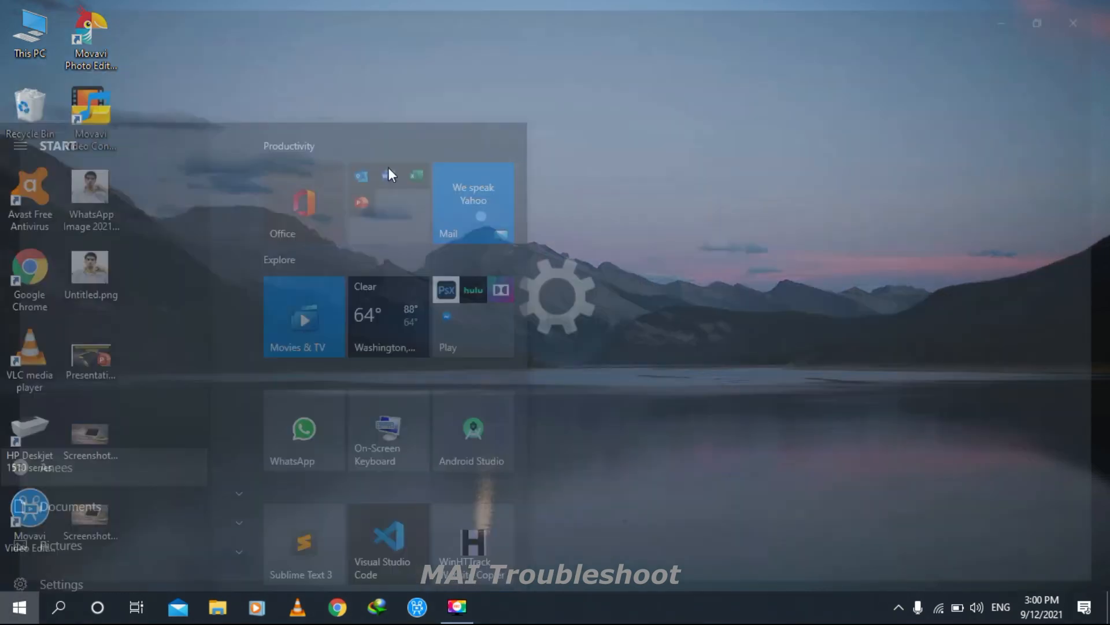
pyautogui.write('apps')
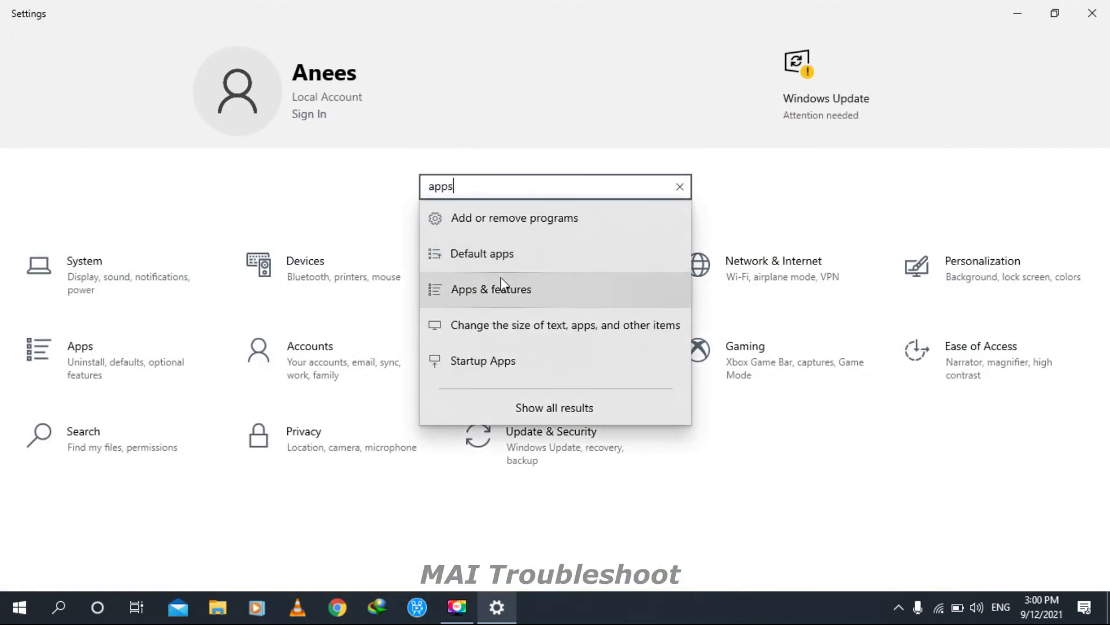
pyautogui.click(484, 253)
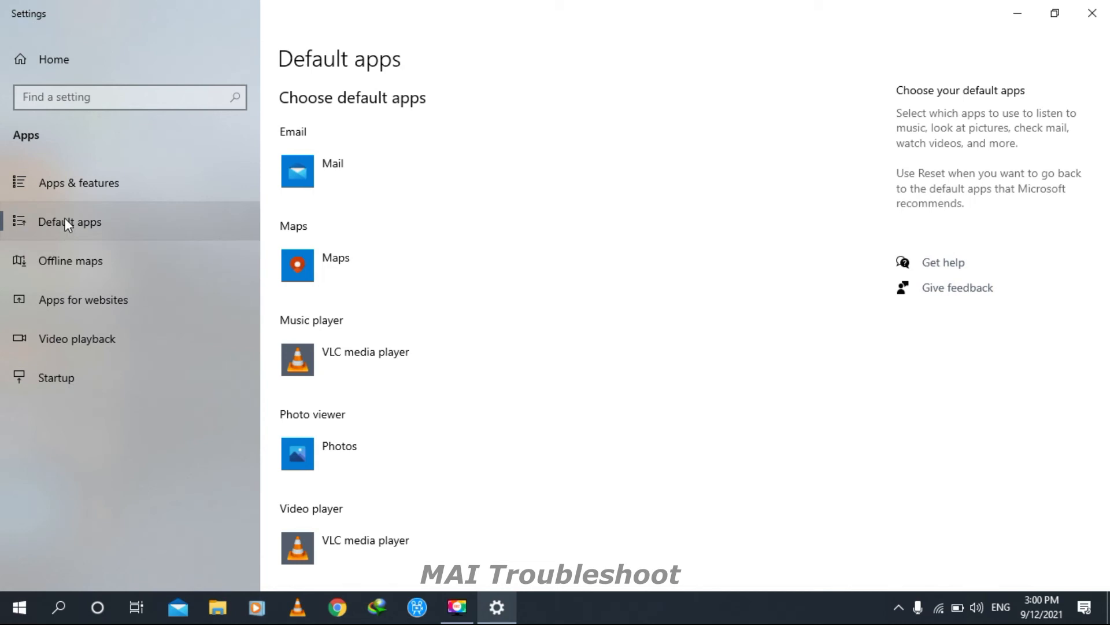
pyautogui.click(88, 182)
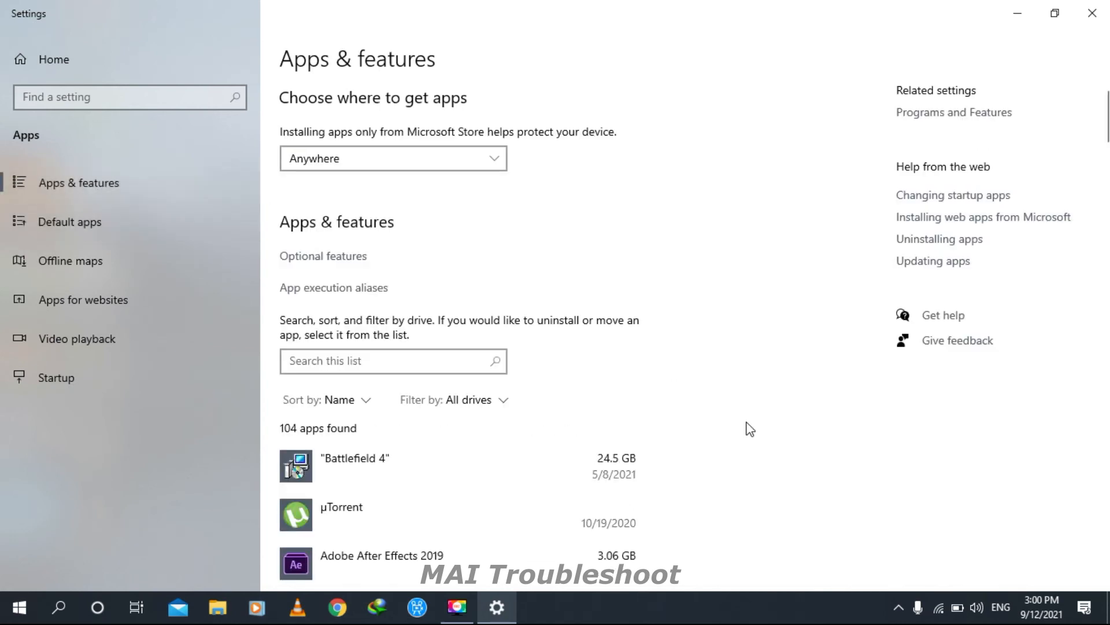
# - Find Camera among the installed apps, review its permissions in the advanced options, and return to the app list
pyautogui.scroll(-3, 746, 427)
pyautogui.scroll(-1, 746, 426)
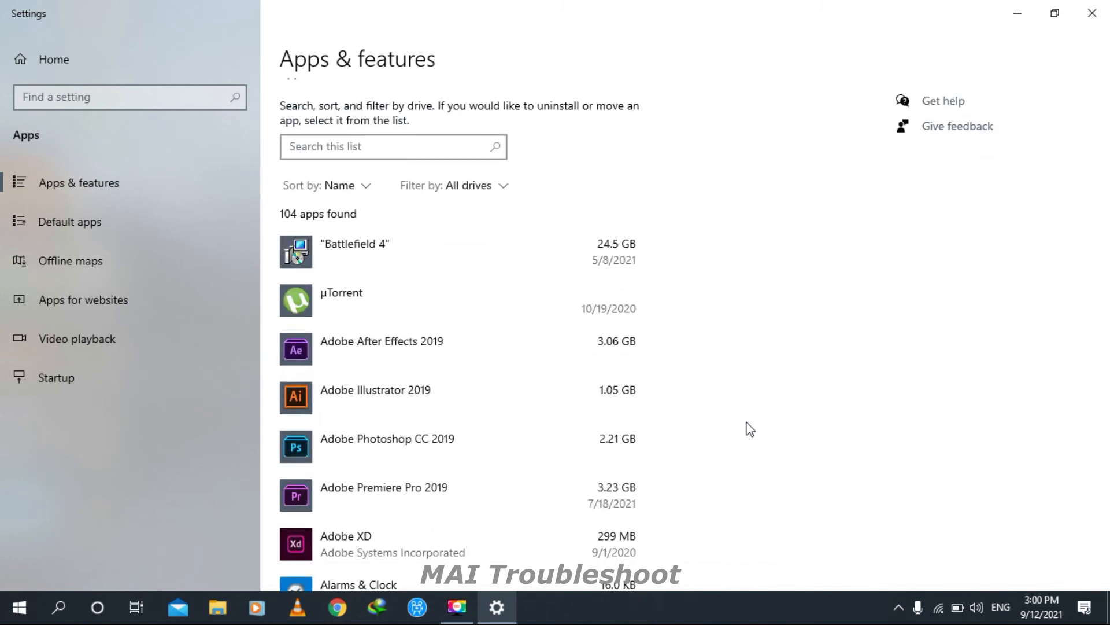
pyautogui.scroll(-5, 750, 428)
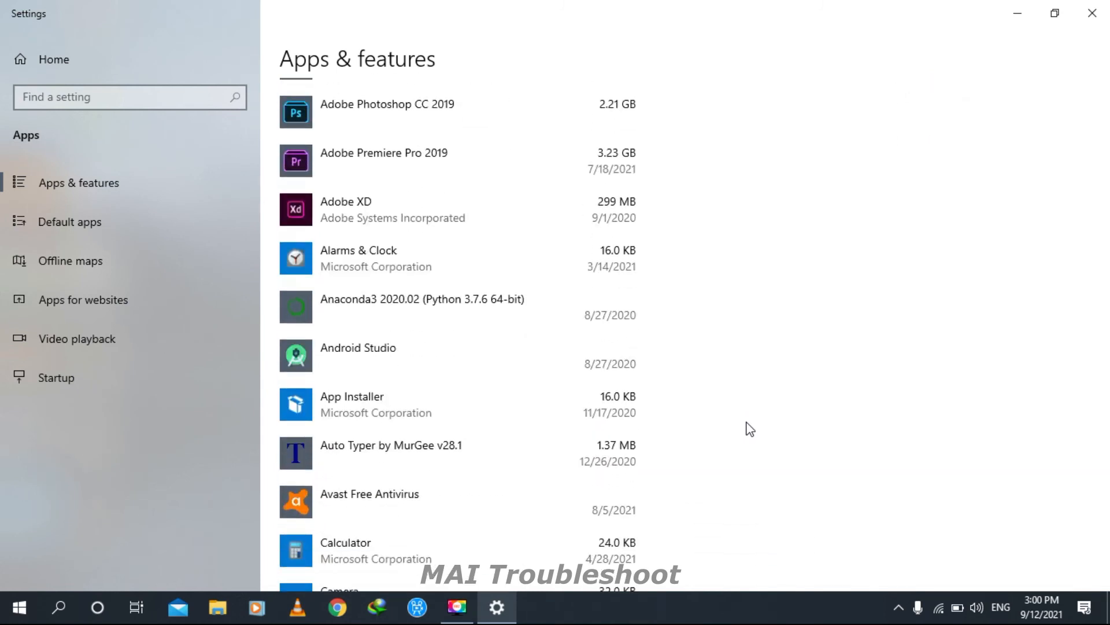
pyautogui.scroll(-1, 750, 428)
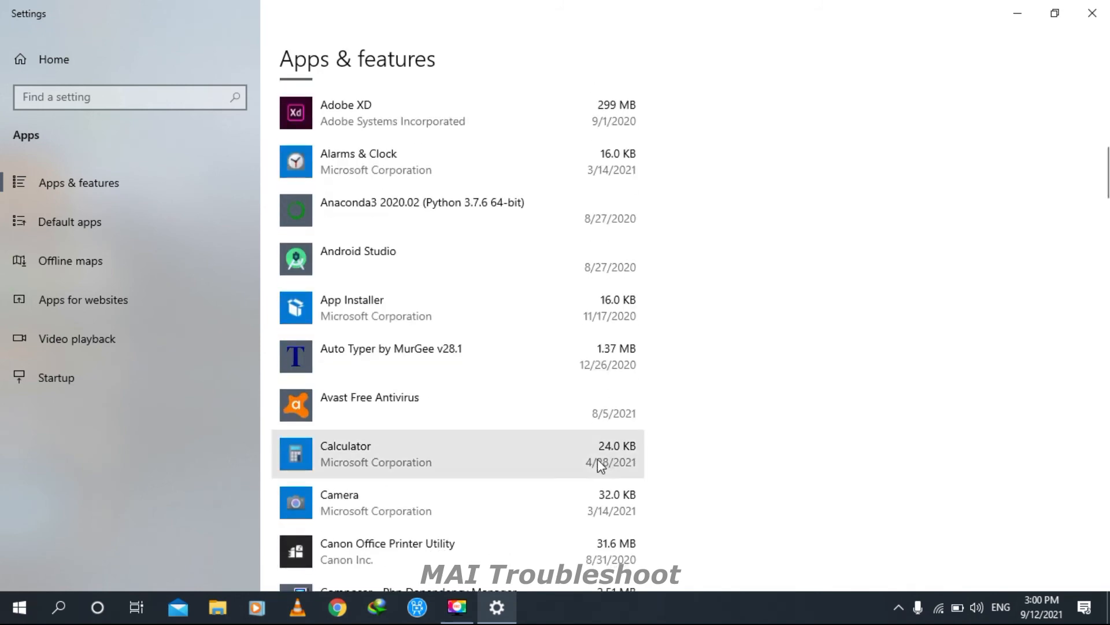
pyautogui.scroll(-2, 579, 462)
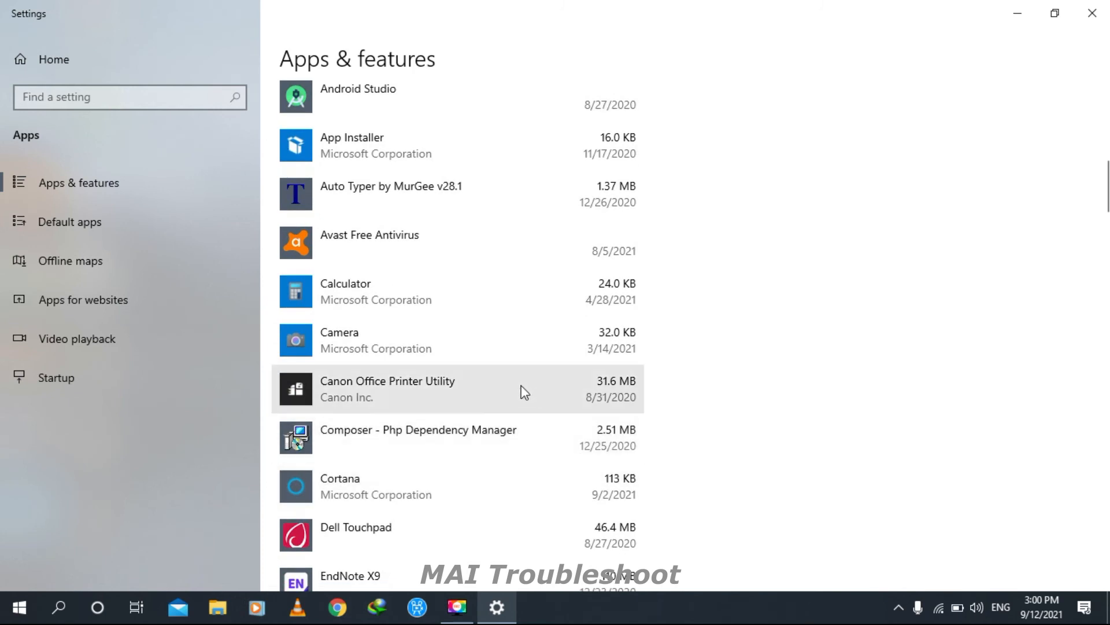
pyautogui.click(492, 354)
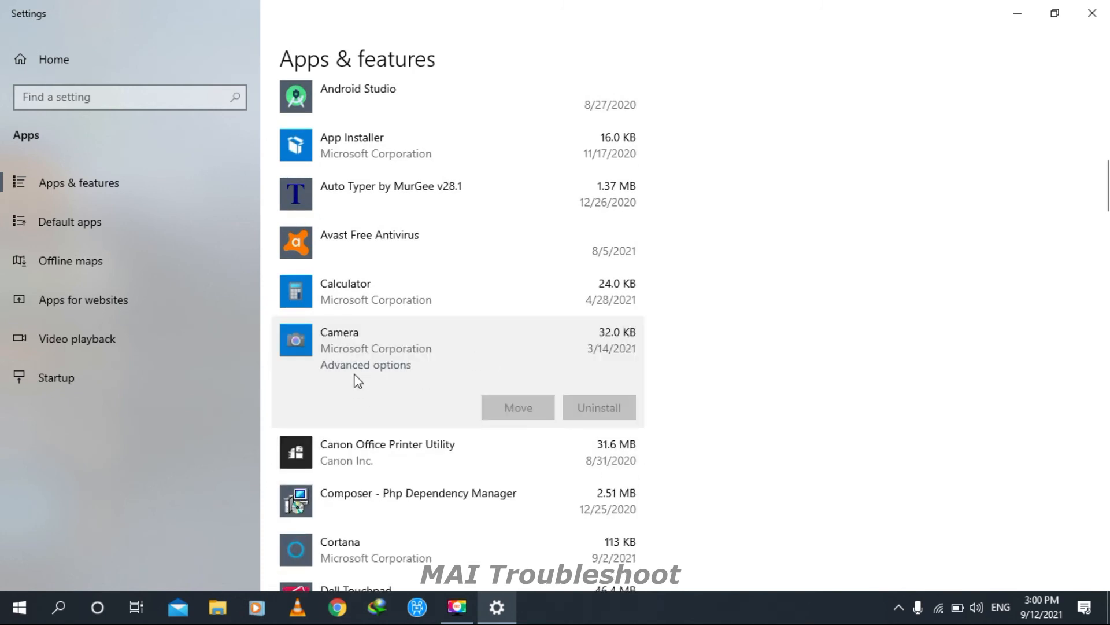
pyautogui.click(355, 373)
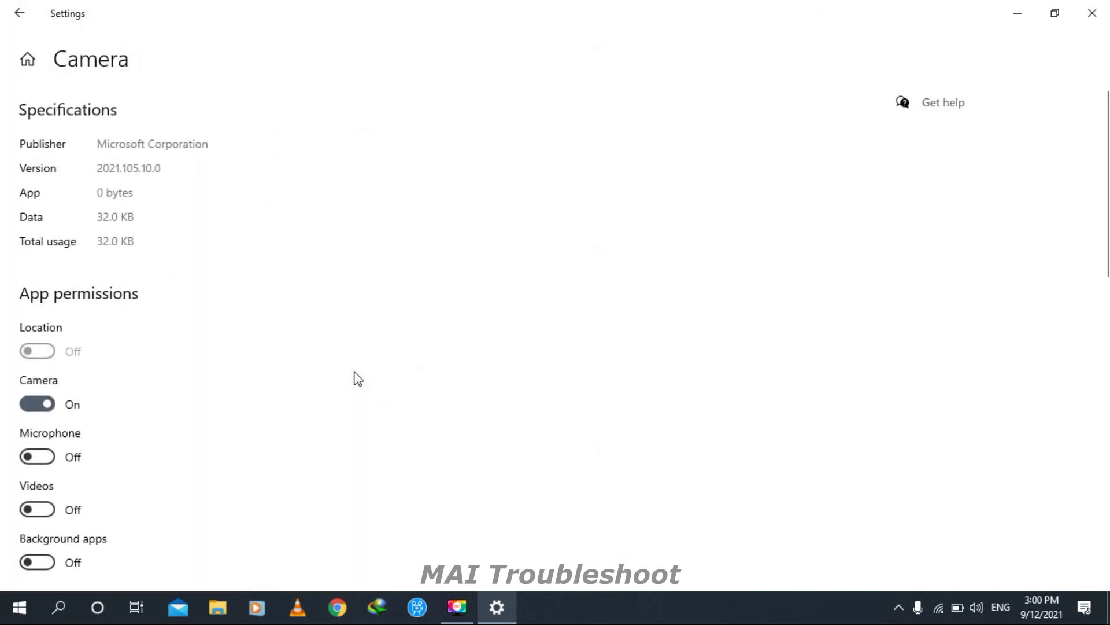
pyautogui.scroll(-2, 127, 376)
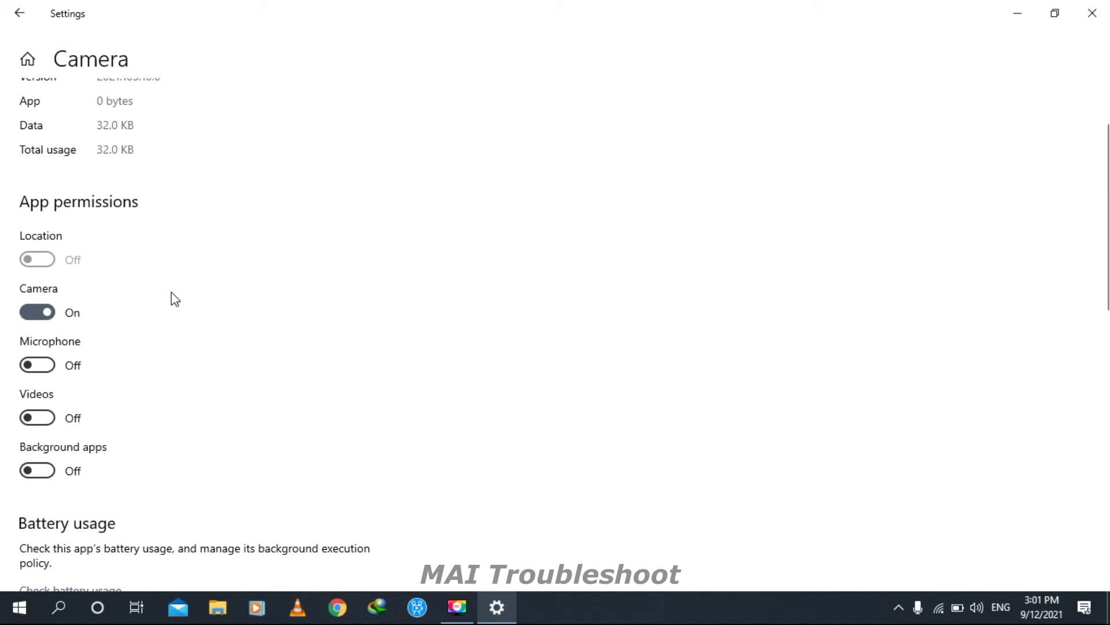
pyautogui.scroll(-8, 171, 293)
pyautogui.scroll(8, 171, 292)
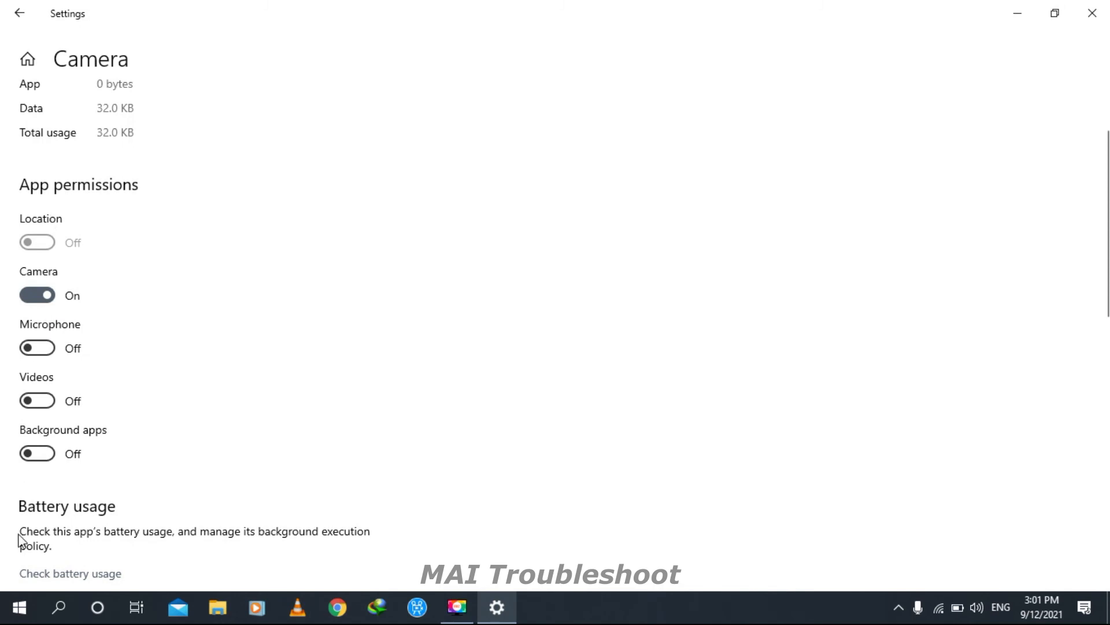
pyautogui.click(8, 8)
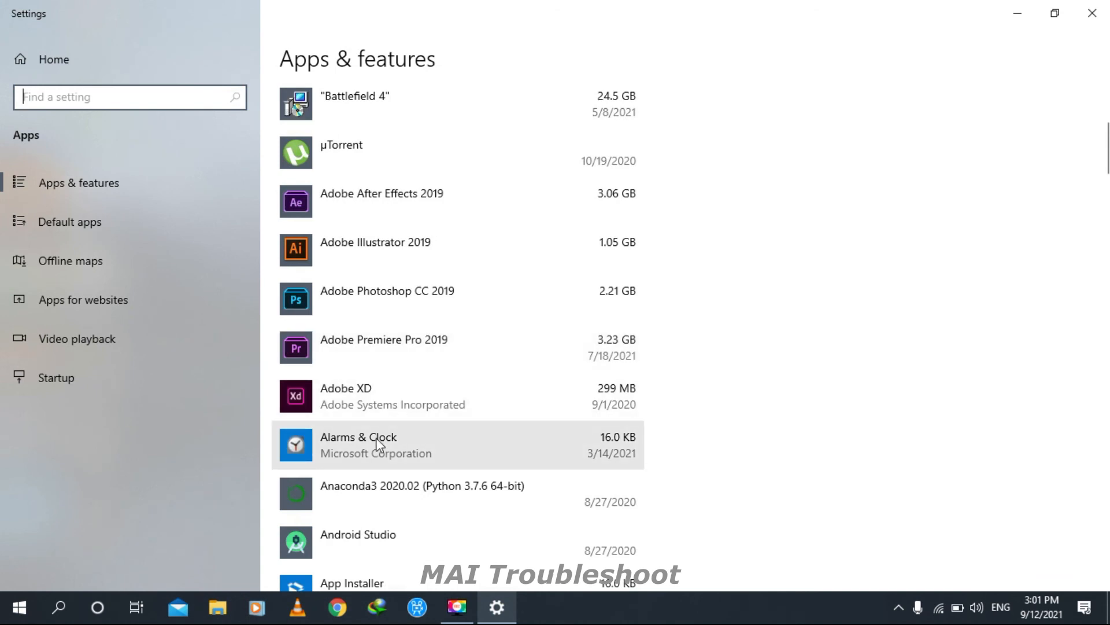
# - Open the advanced options of Calculator to check its background apps permission, and go back to the app list
pyautogui.scroll(-3, 377, 442)
pyautogui.scroll(-2, 379, 444)
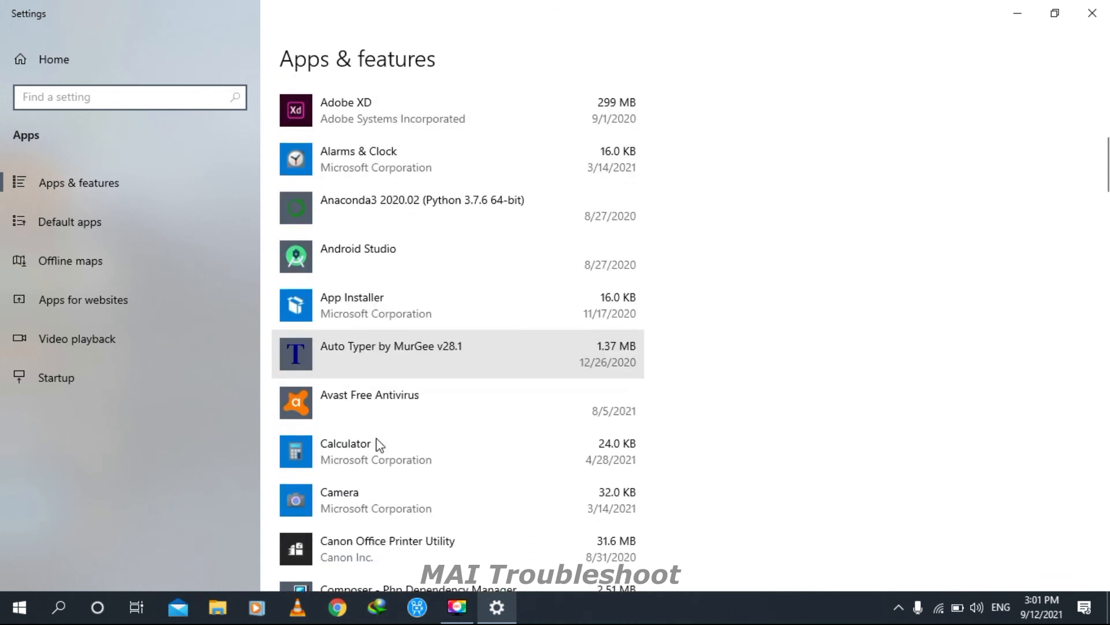
pyautogui.click(376, 439)
pyautogui.click(360, 473)
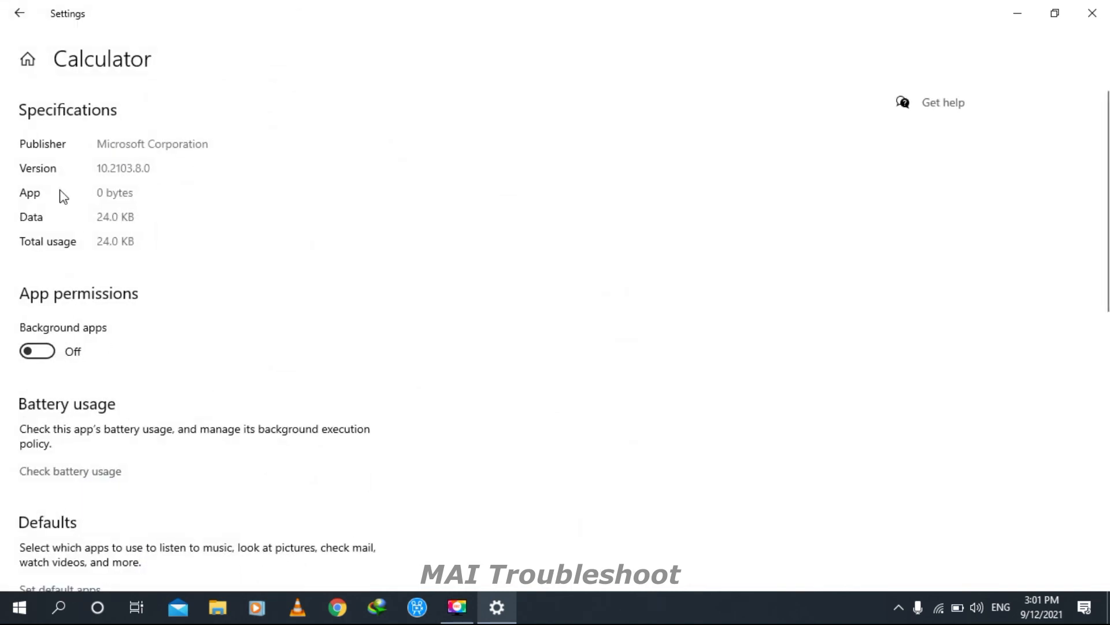
pyautogui.click(22, 5)
# - Look through the entire list of installed apps for unneeded programs and return to its beginning
pyautogui.scroll(-10, 548, 439)
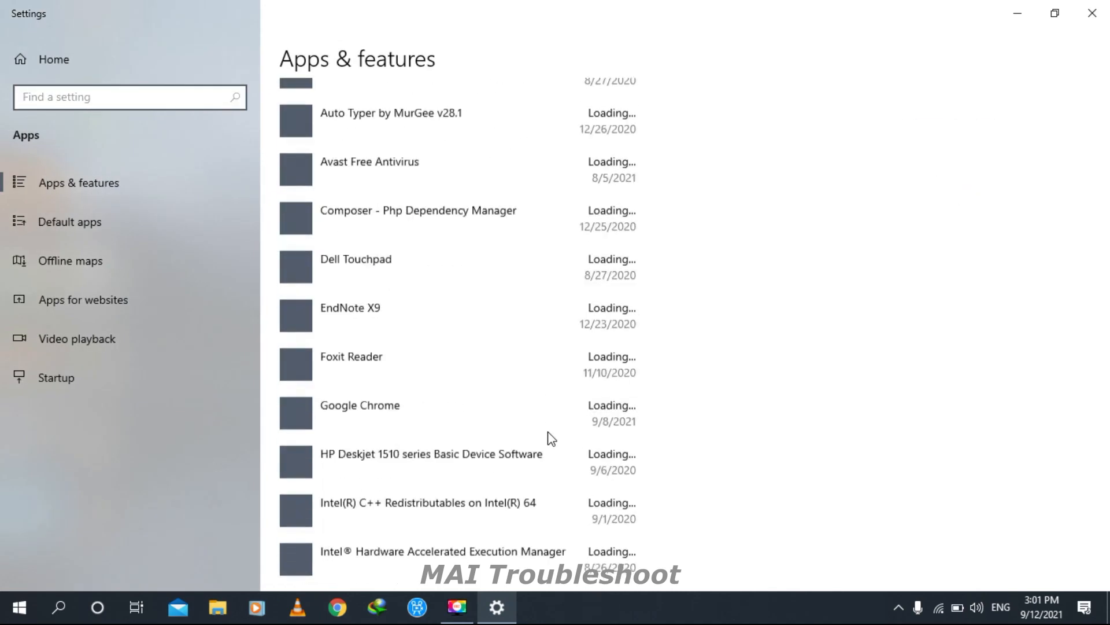
pyautogui.scroll(-20, 551, 439)
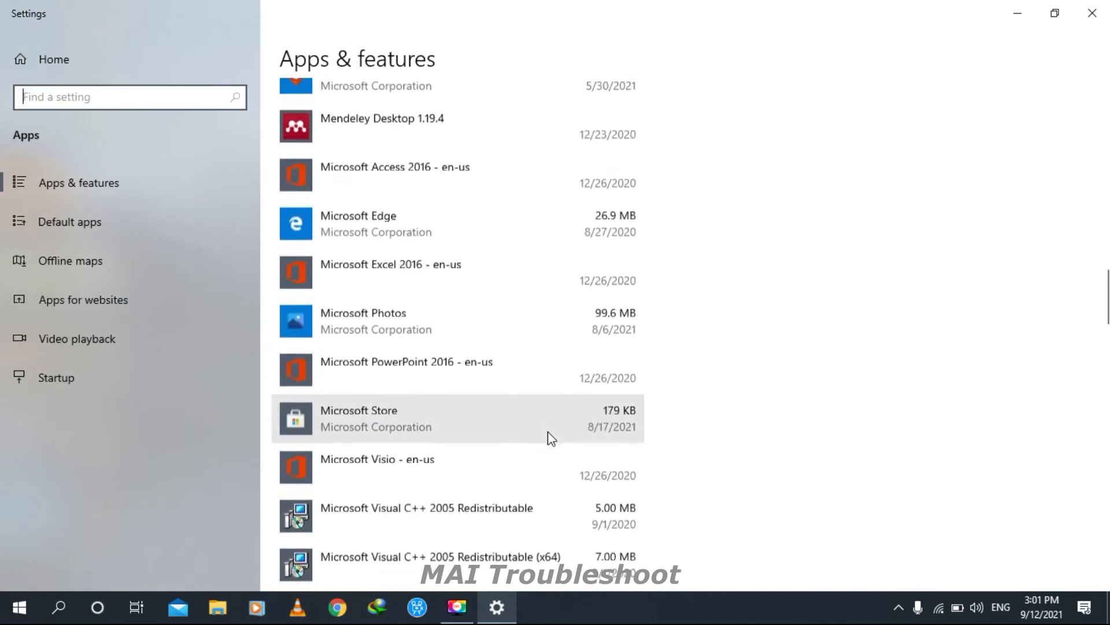
pyautogui.scroll(-8, 551, 439)
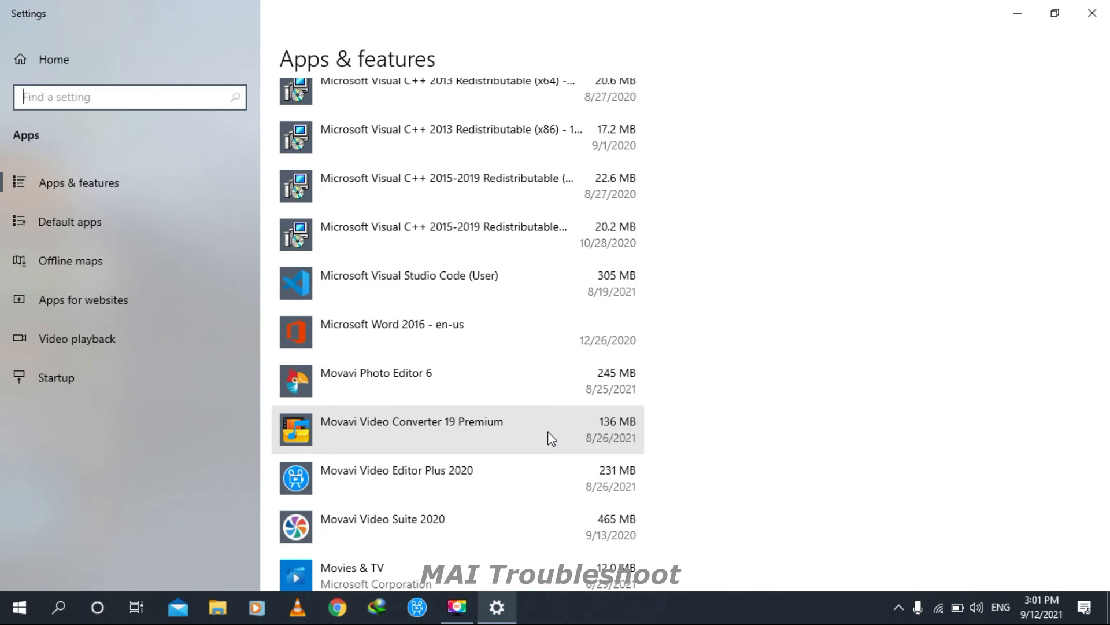
pyautogui.scroll(-9, 548, 434)
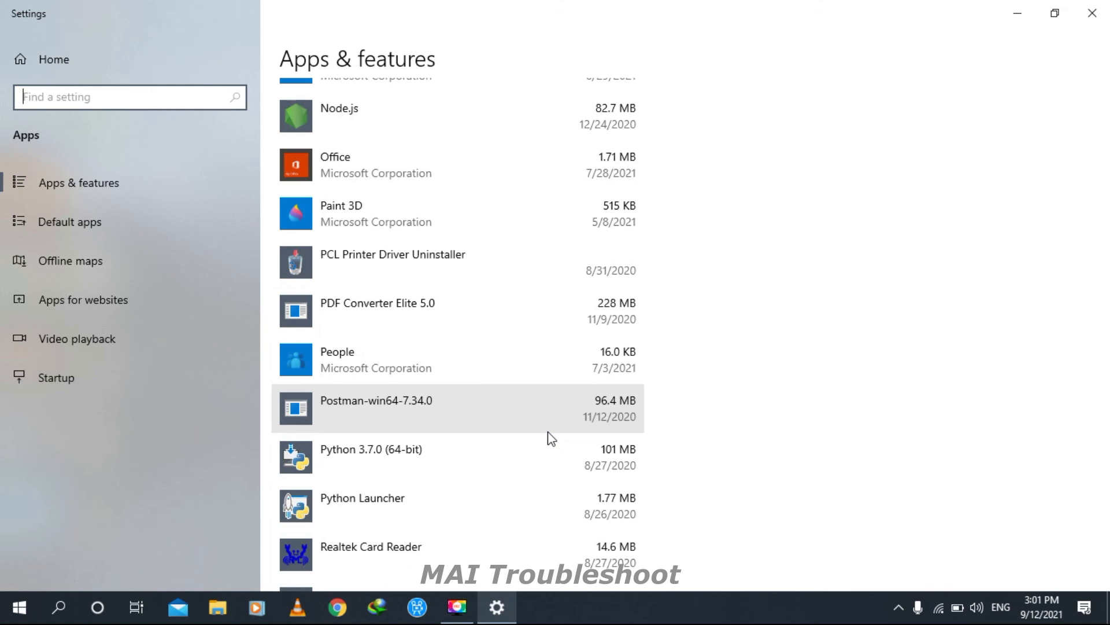
pyautogui.scroll(-8, 551, 439)
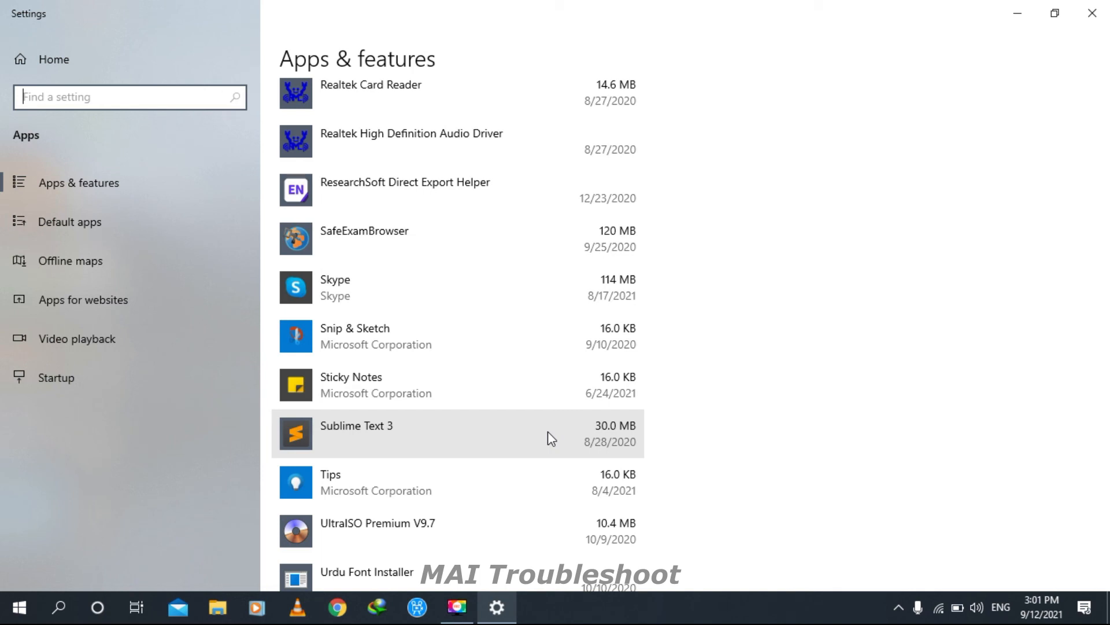
pyautogui.scroll(-15, 550, 436)
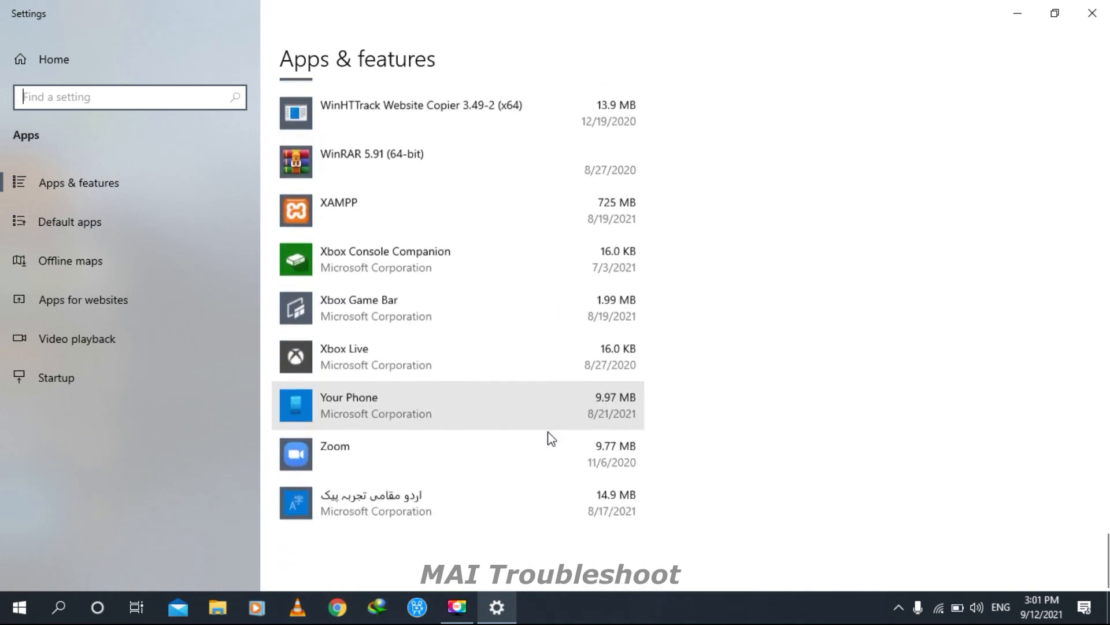
pyautogui.scroll(15, 552, 438)
pyautogui.scroll(10, 551, 438)
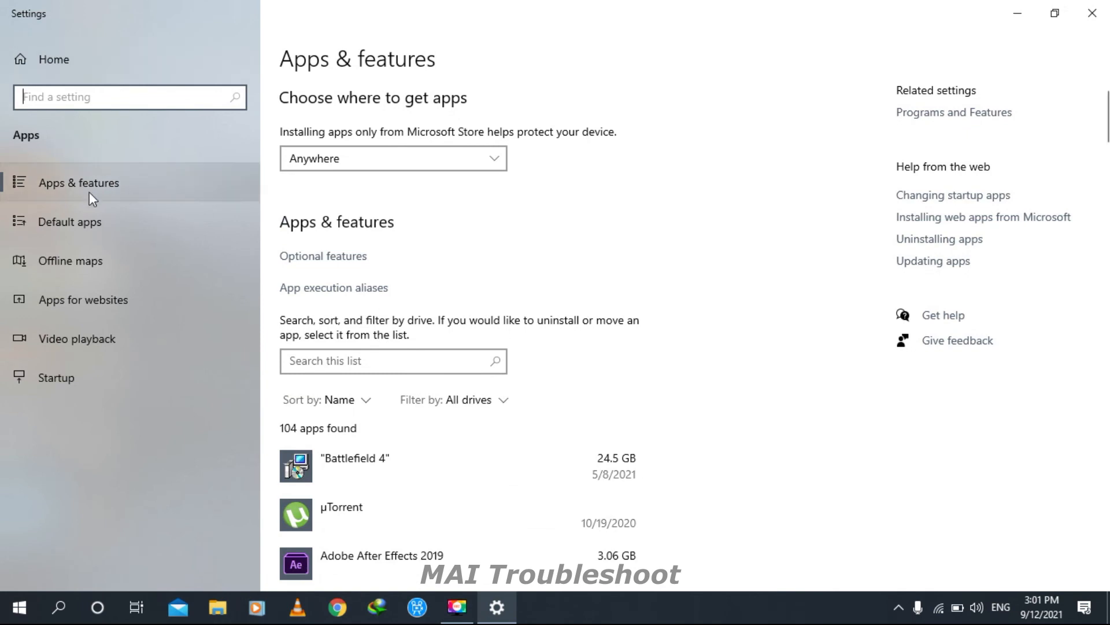
# - Open the Startup apps page and review which apps start at login and their impact
pyautogui.click(78, 303)
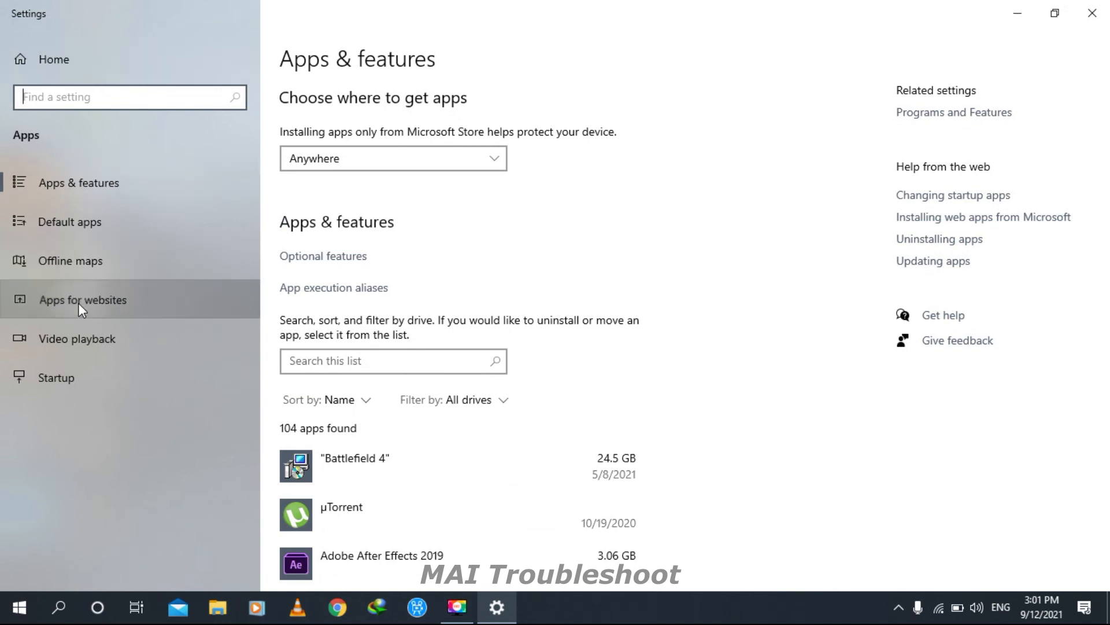
pyautogui.click(61, 377)
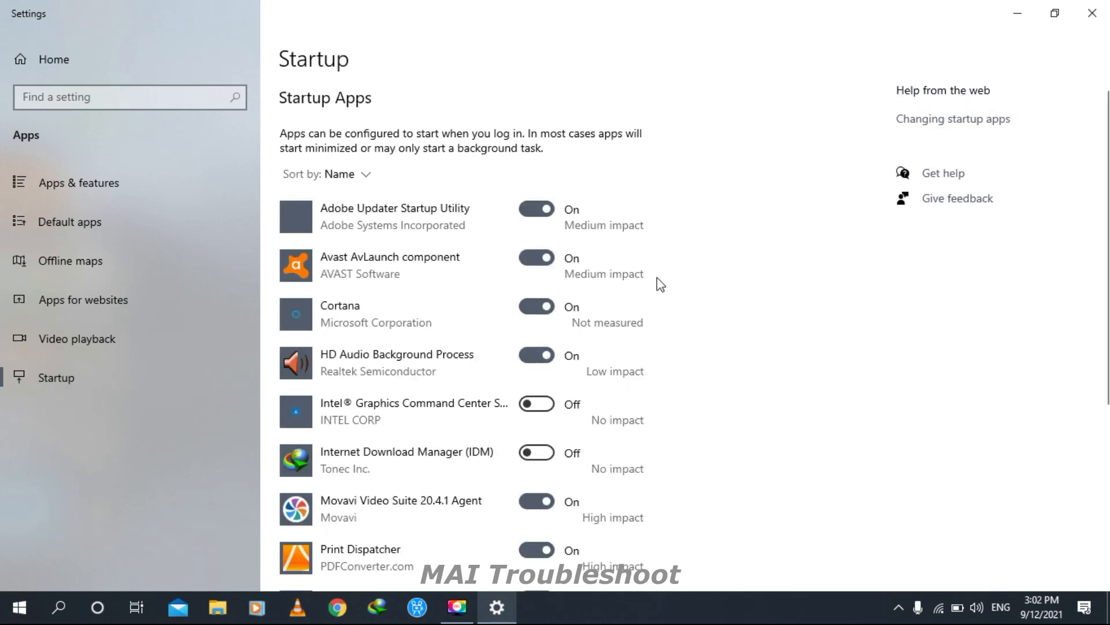
pyautogui.scroll(-3, 788, 295)
pyautogui.scroll(-5, 789, 295)
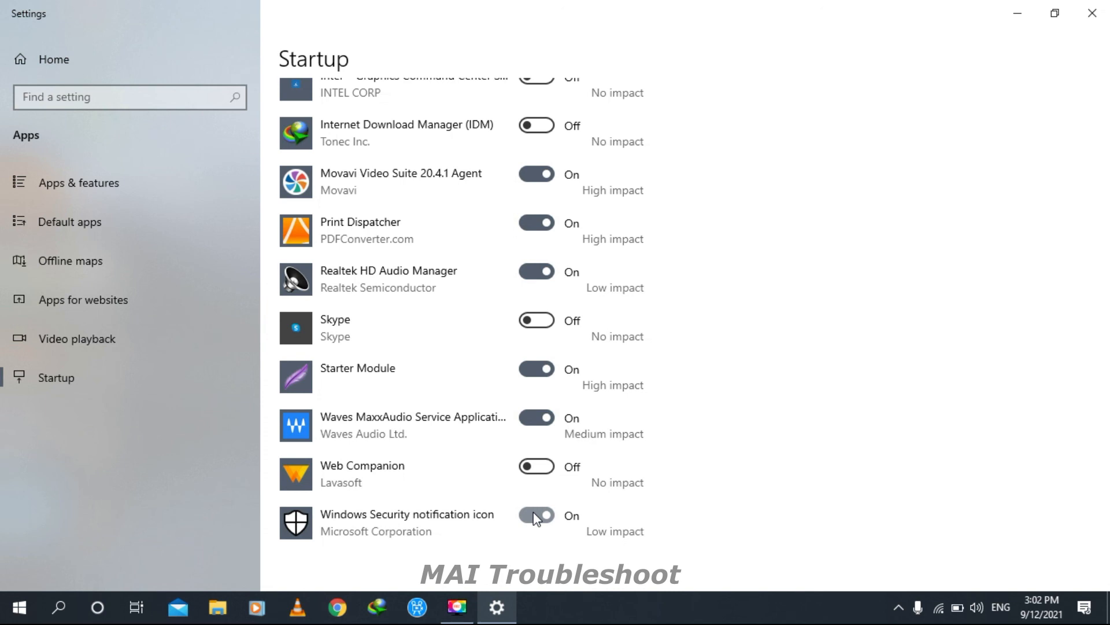
pyautogui.scroll(5, 533, 511)
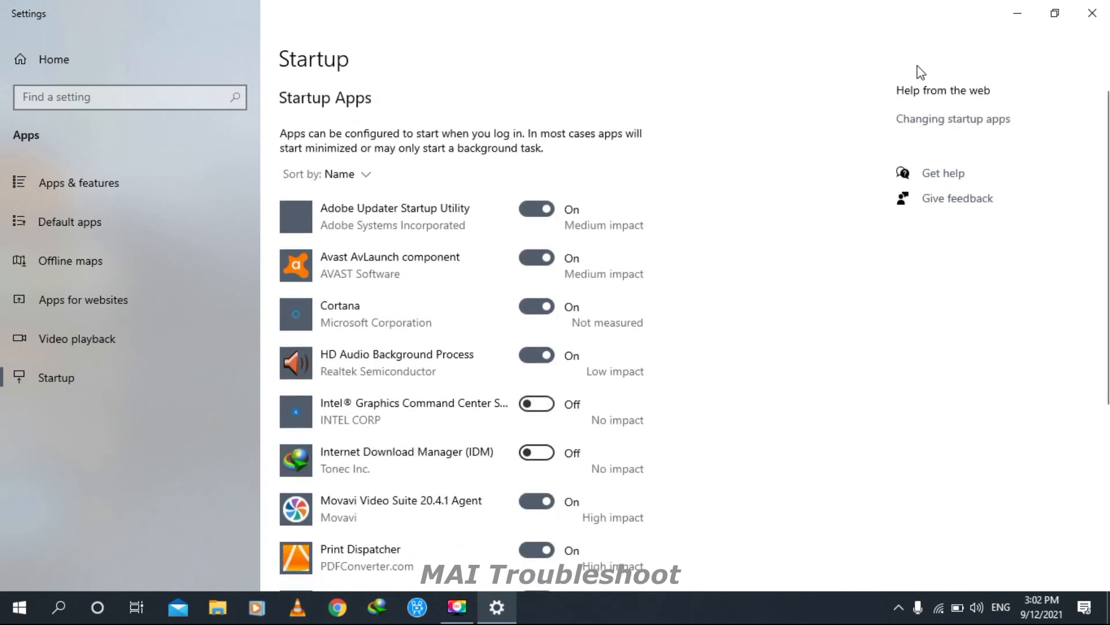
# - Close Settings after the startup apps review and refresh the desktop again
pyautogui.click(1092, 12)
pyautogui.rightClick(552, 246)
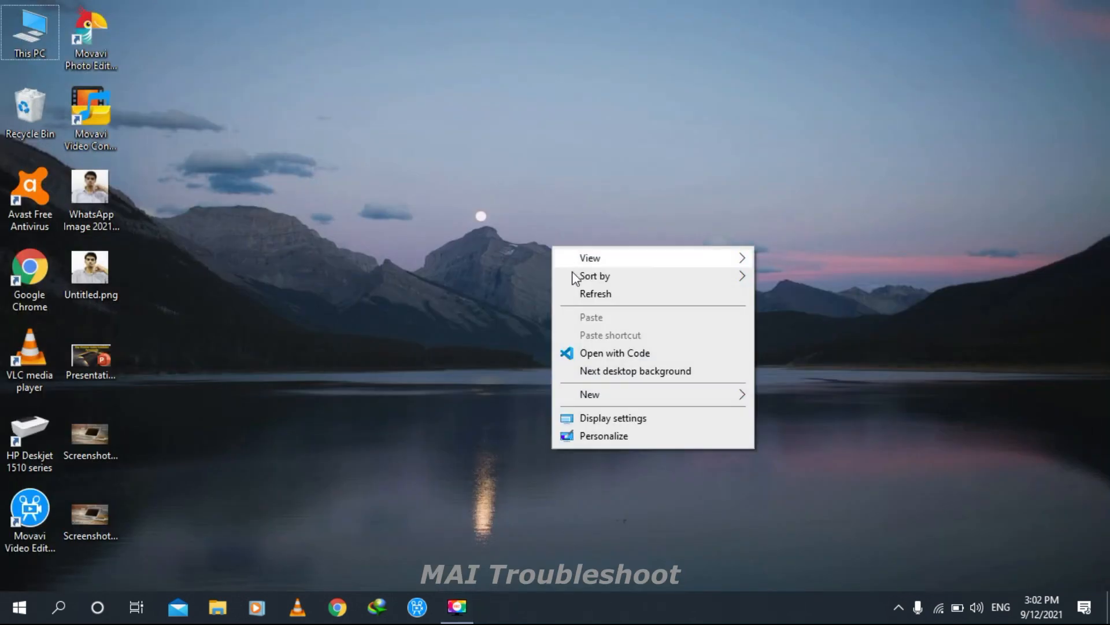
pyautogui.click(586, 290)
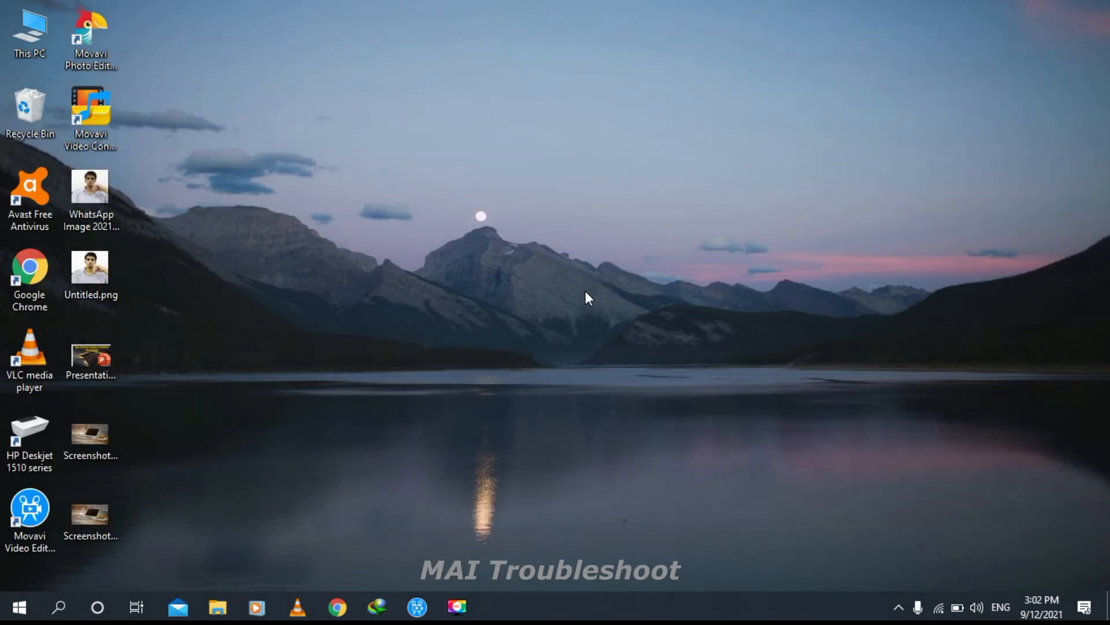